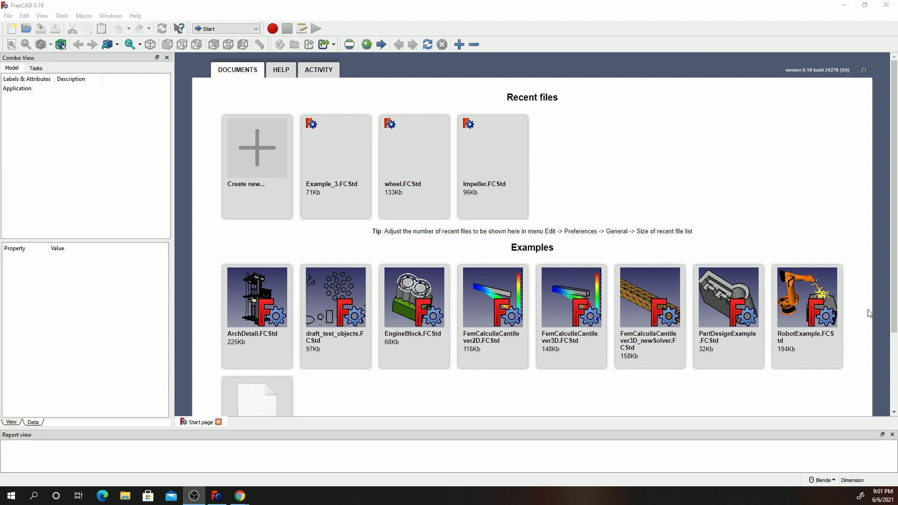
Switch to the Part Design workbench and create a new document
left_click(206, 29)
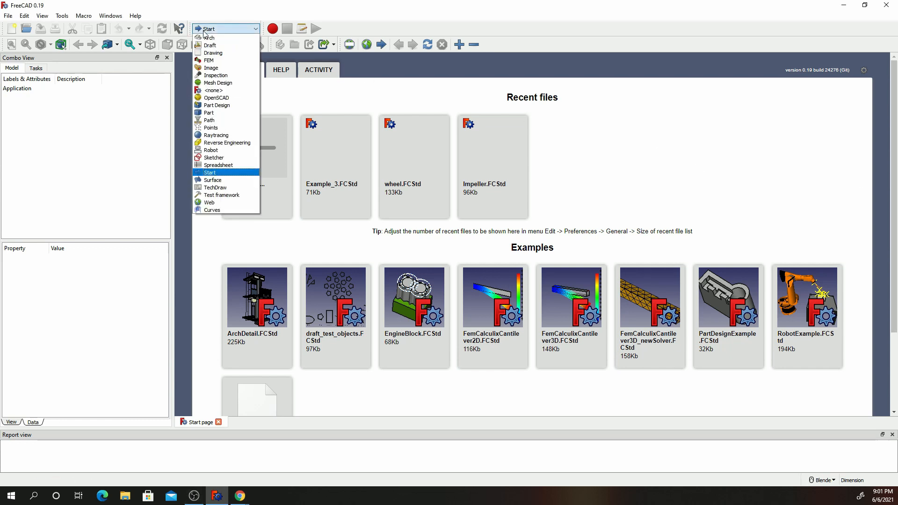
left_click(226, 105)
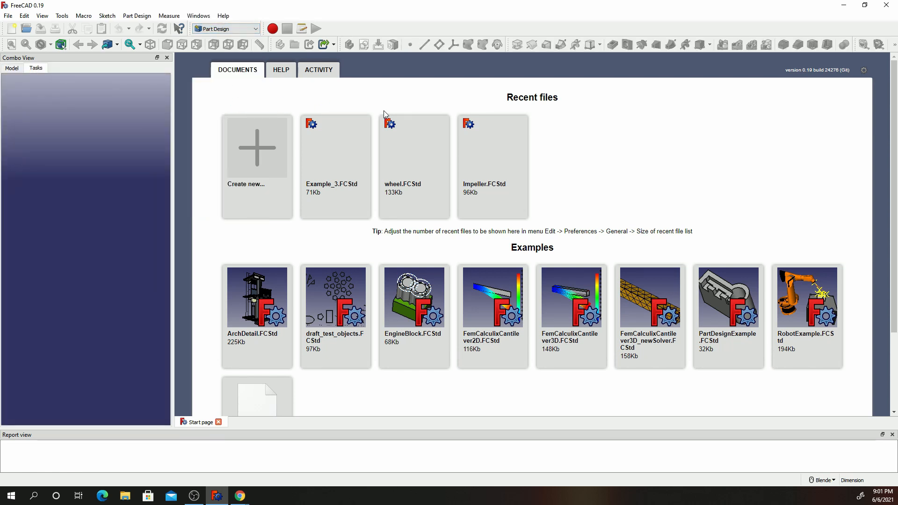
left_click(251, 162)
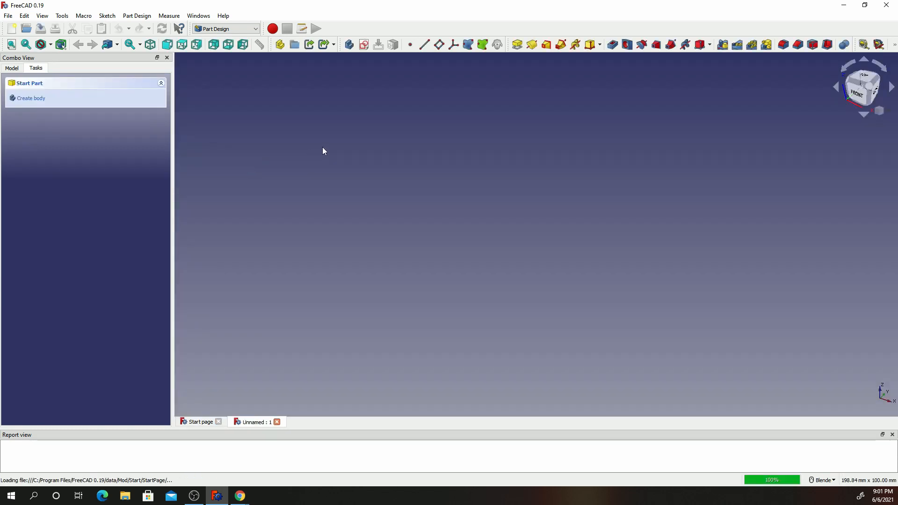
Create a body and start a sketch on its XY plane
left_click(31, 98)
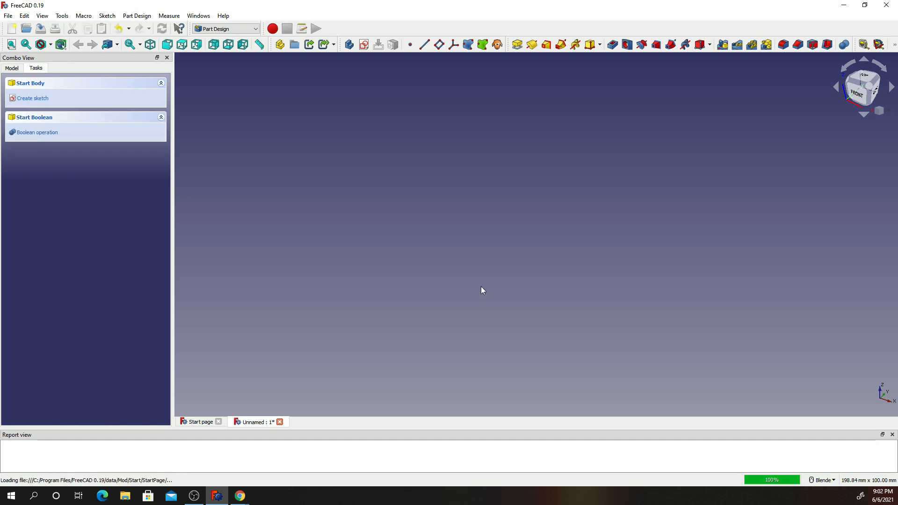
left_click(25, 99)
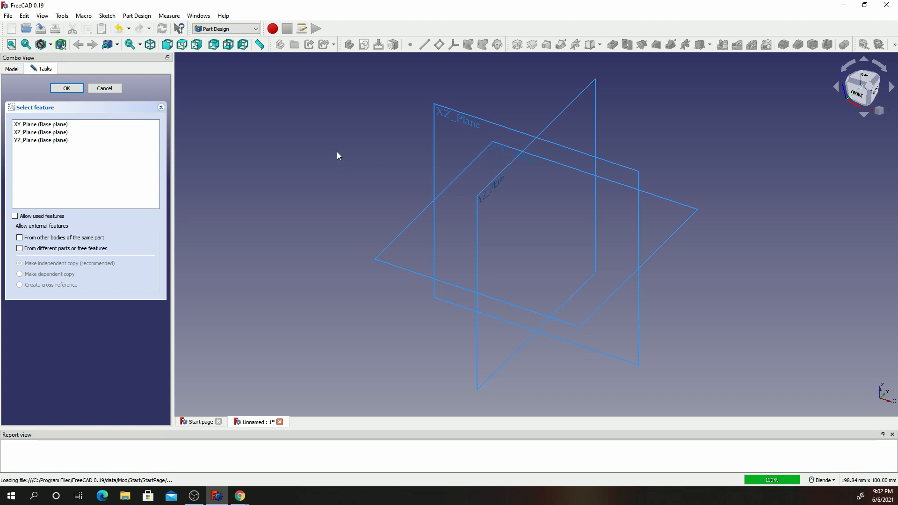
left_click(26, 125)
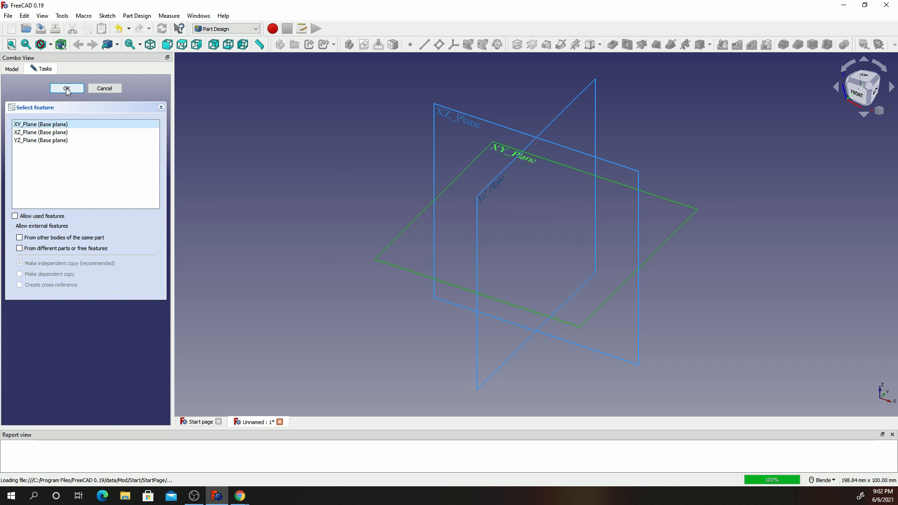
left_click(66, 88)
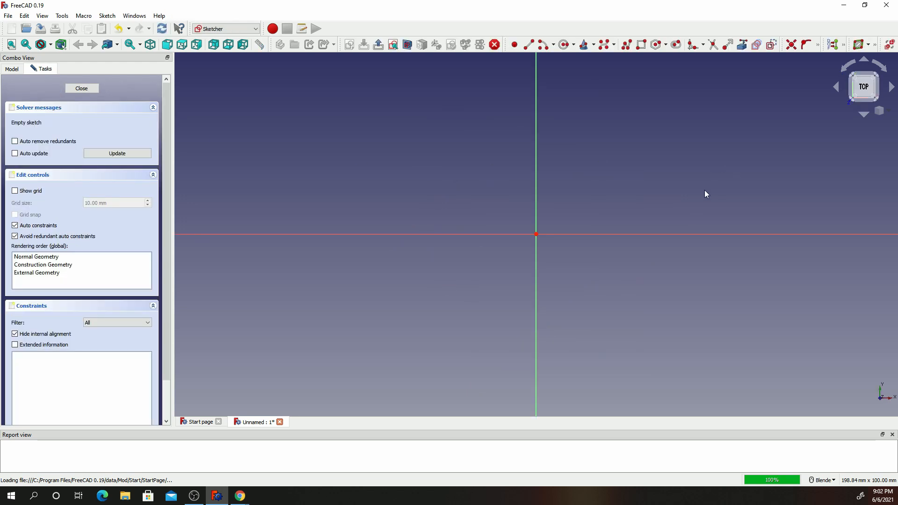
Sketch a line about 69 mm long from the origin along the positive X axis and a vertical line about 44 mm up from its end
left_click(528, 45)
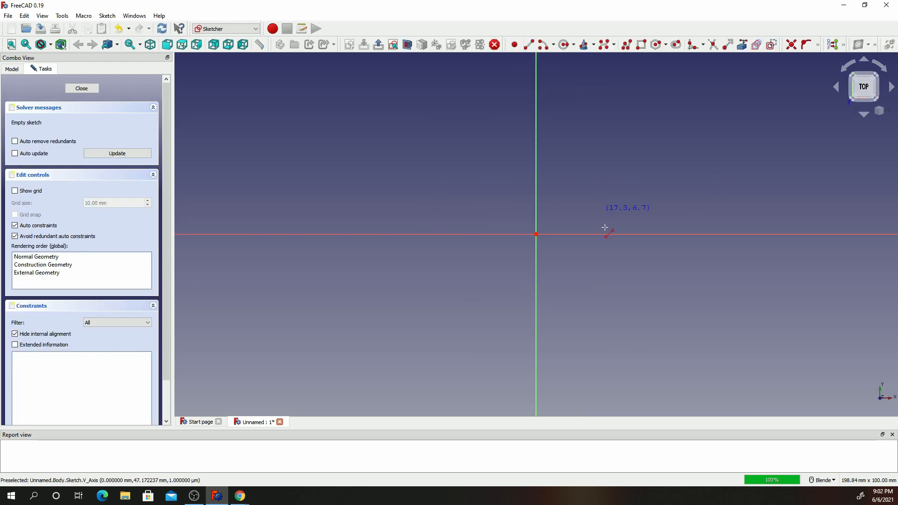
left_click(536, 233)
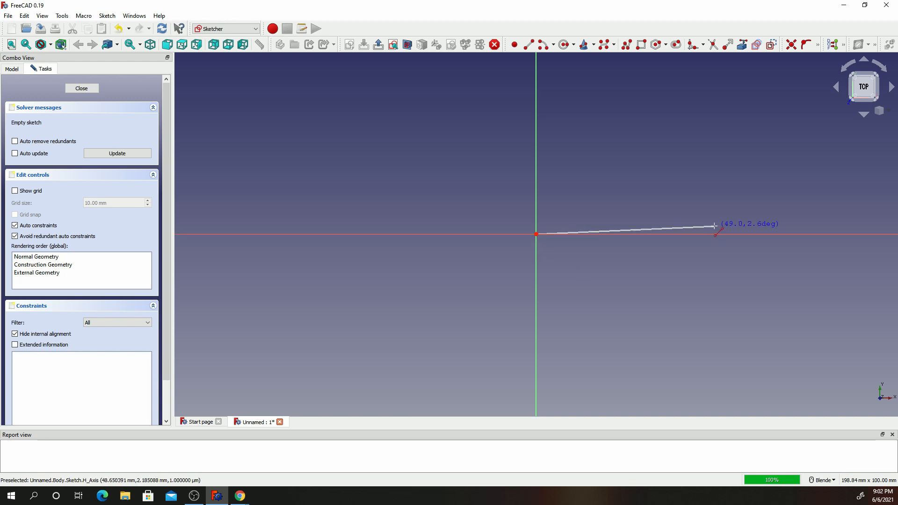
left_click(789, 233)
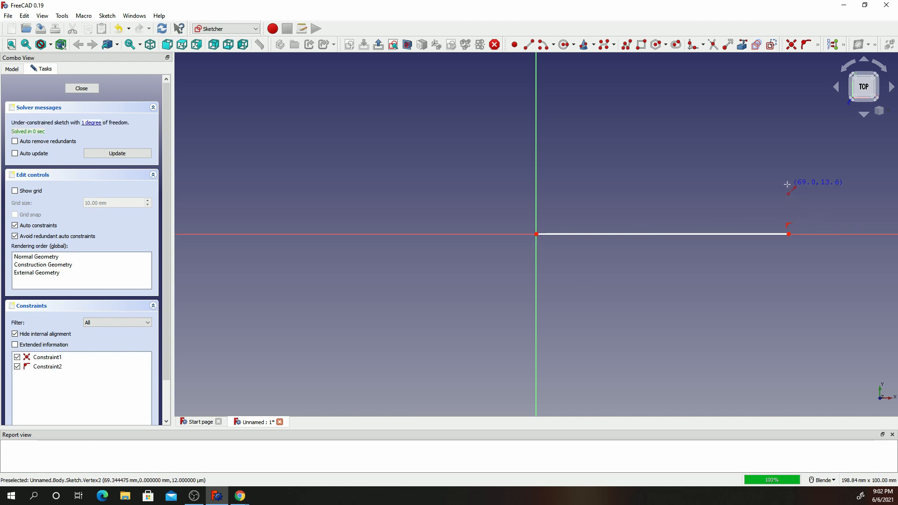
left_click(789, 234)
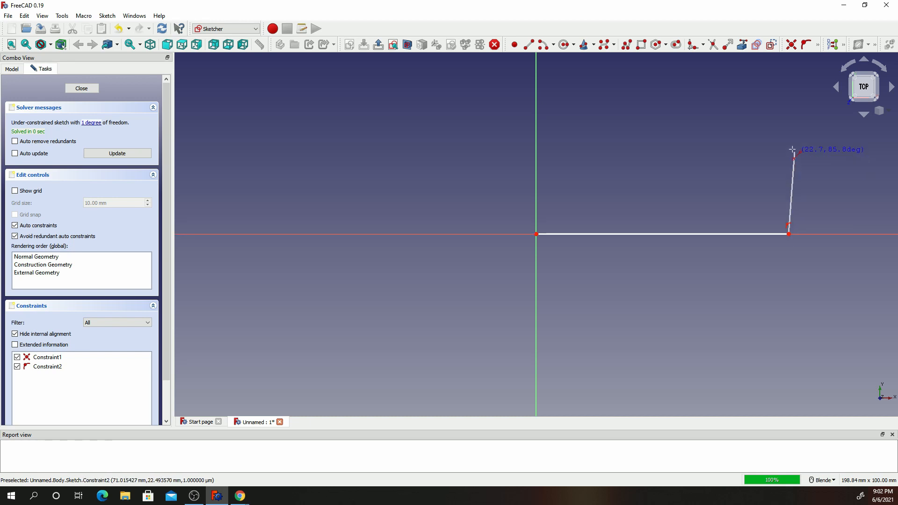
left_click(789, 75)
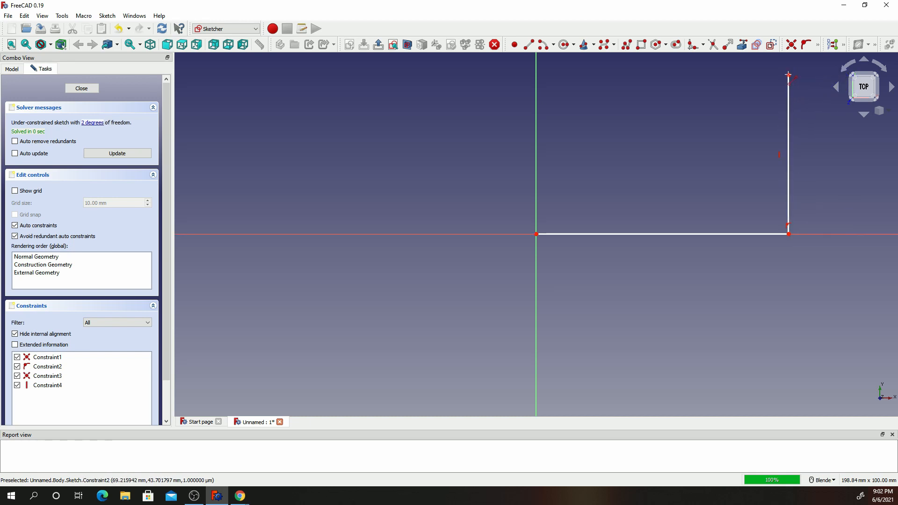
Constrain the horizontal line's length to 200 mm with a horizontal distance constraint
left_click(818, 45)
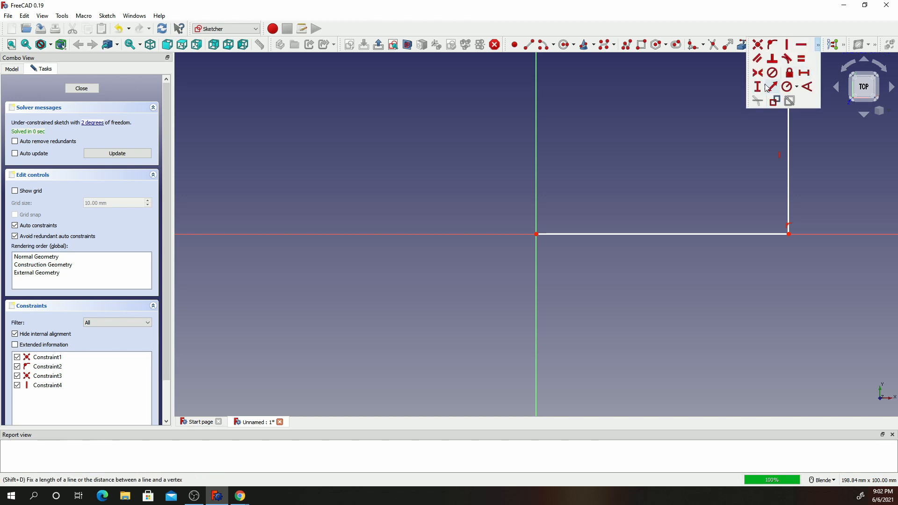
left_click(804, 72)
left_click(668, 234)
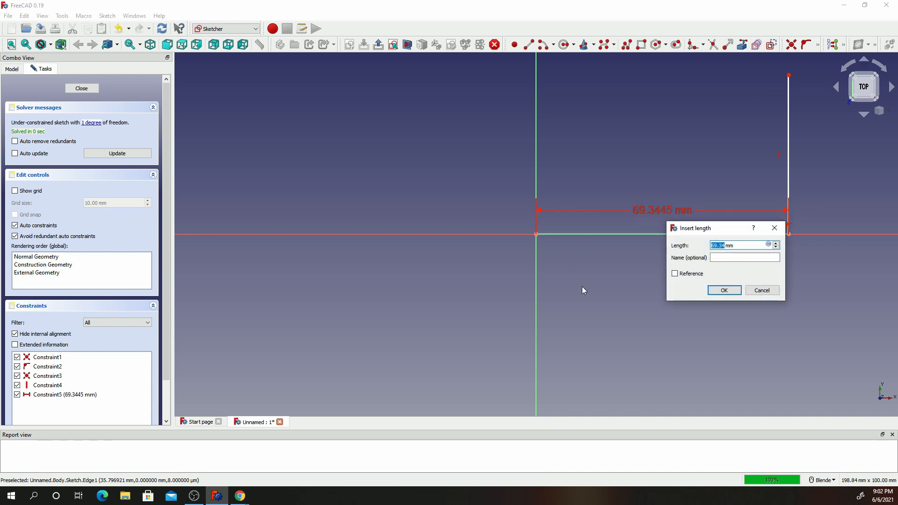
type("200")
key("Return")
Constrain the vertical line's length to 200 mm with a vertical distance constraint
scroll(528, 248, "down", 10)
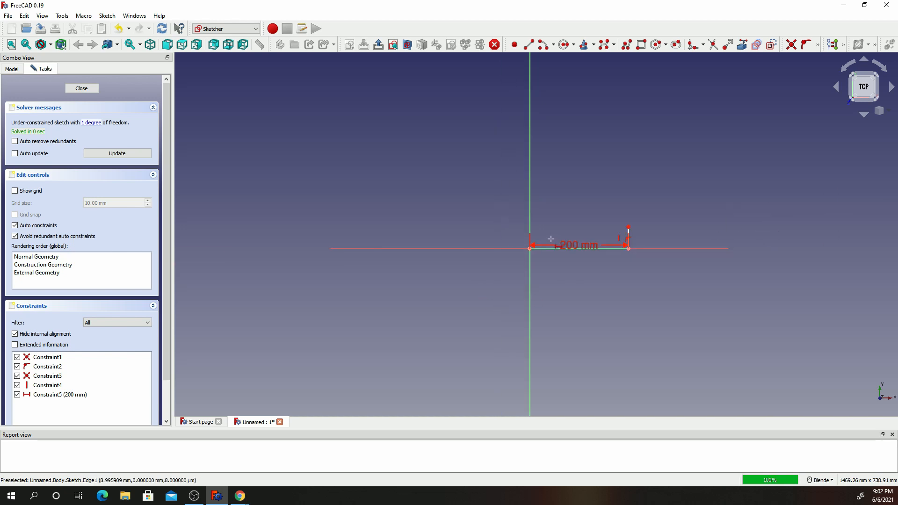
scroll(641, 232, "up", 12)
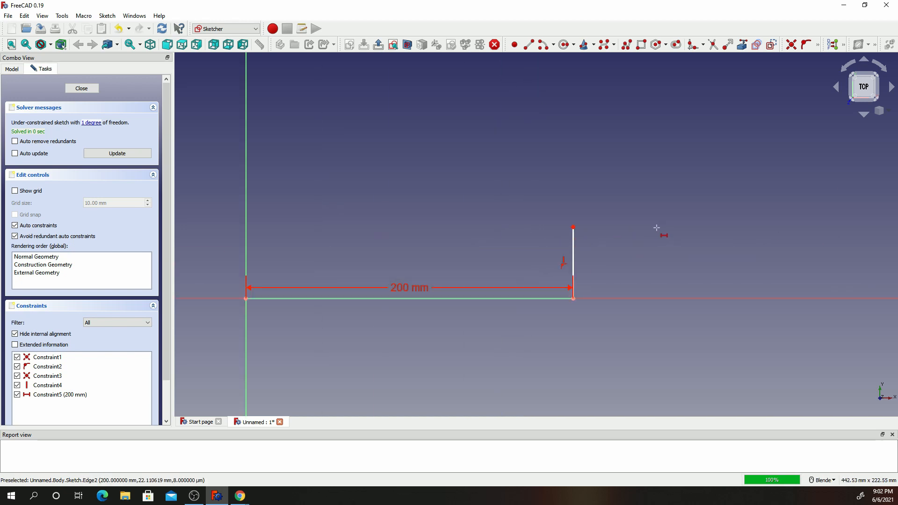
left_click(818, 44)
left_click(758, 88)
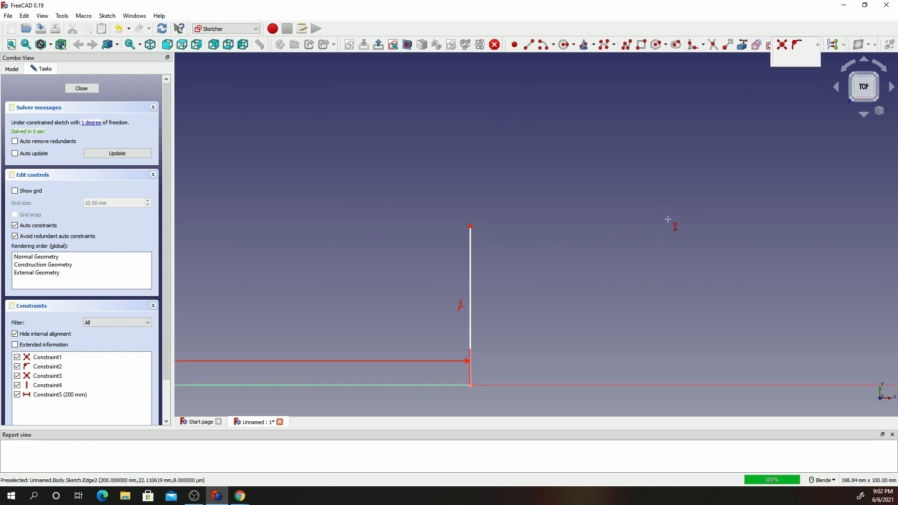
left_click(471, 280)
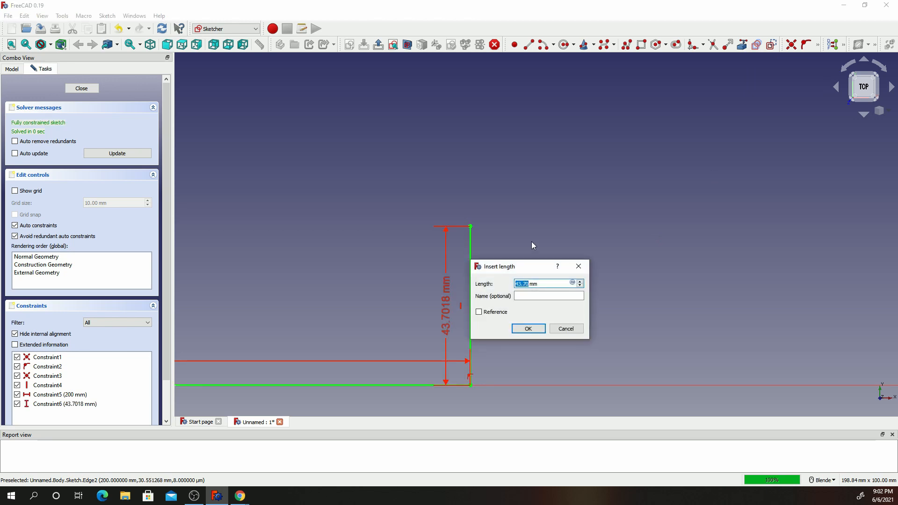
type("200")
key("Return")
Fillet the corner between the vertical and horizontal lines with a radius of about 3.7 mm
scroll(518, 251, "down", 3)
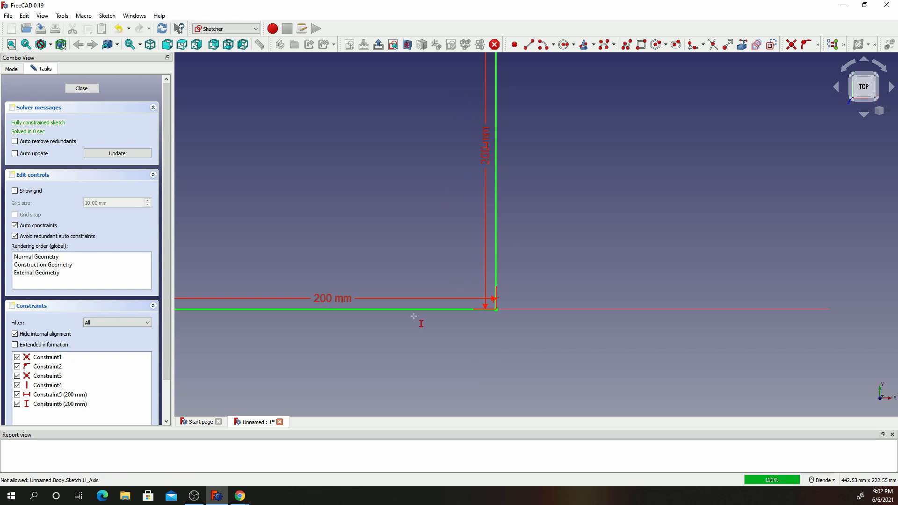
scroll(420, 307, "down", 1)
scroll(420, 306, "up", 6)
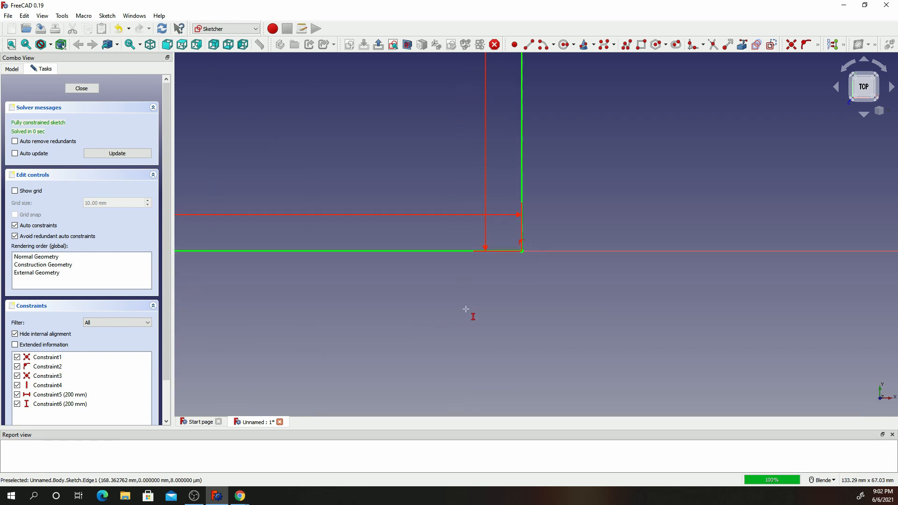
scroll(484, 284, "up", 1)
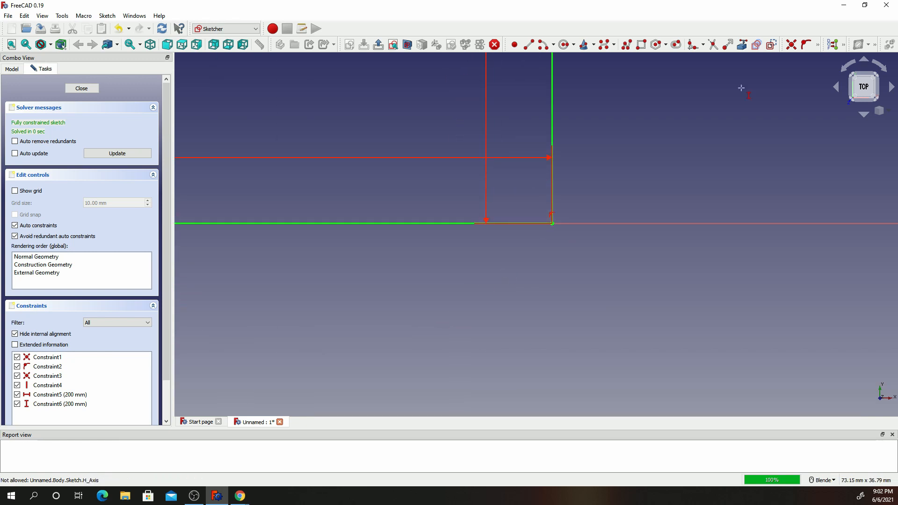
left_click(695, 45)
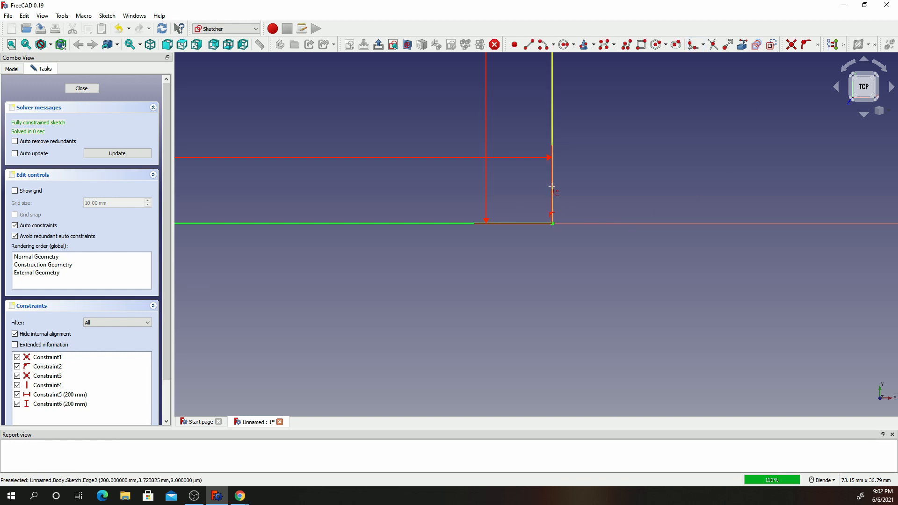
left_click(502, 223)
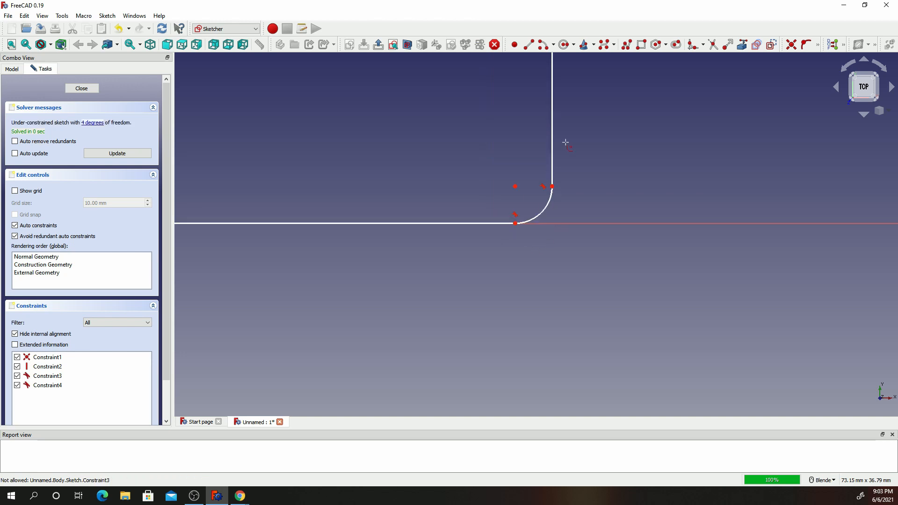
Constrain the radius of the corner fillet arc to 100 mm
left_click(818, 45)
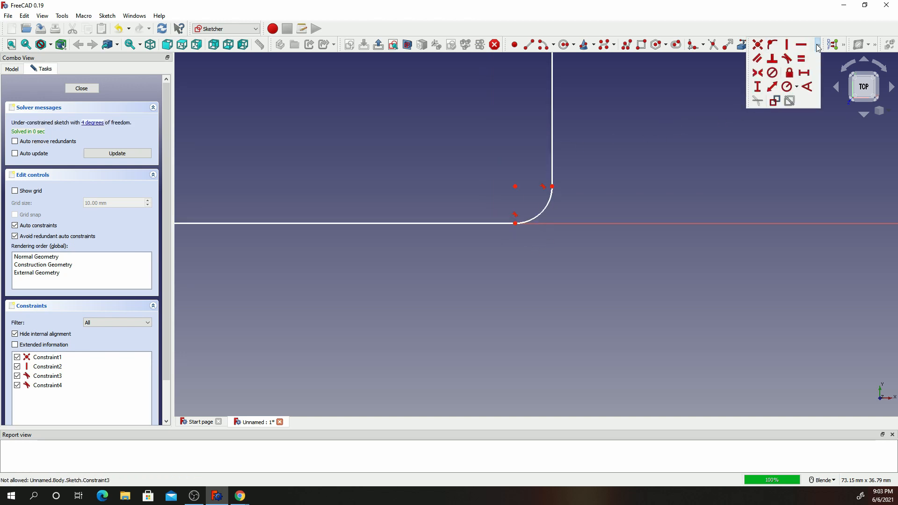
left_click(788, 87)
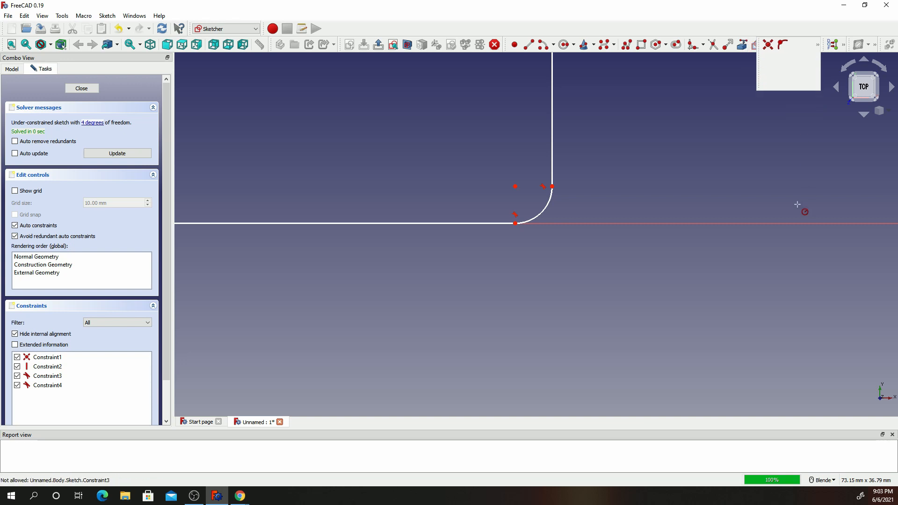
left_click(542, 212)
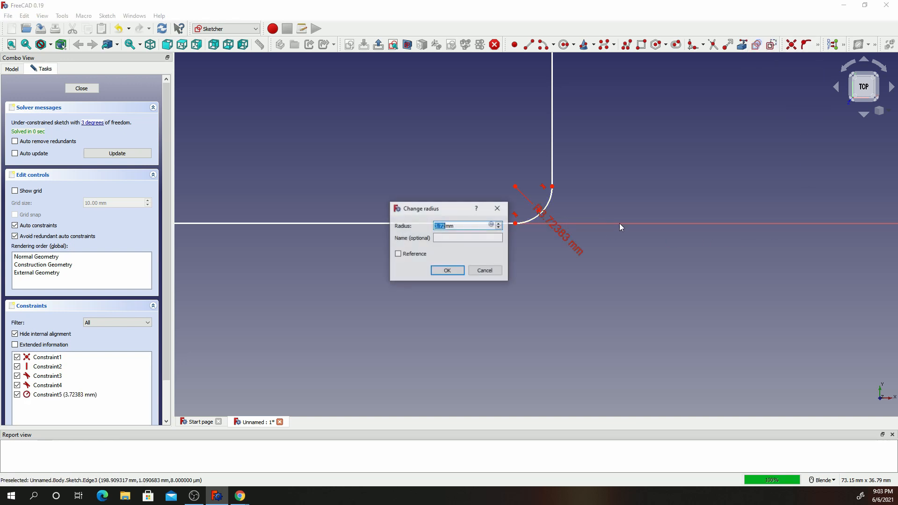
type("10")
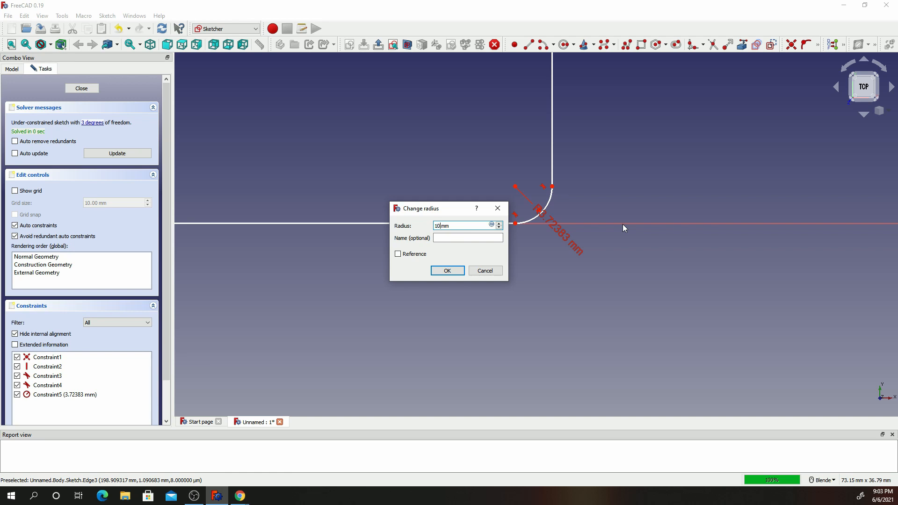
type("0")
key("Return")
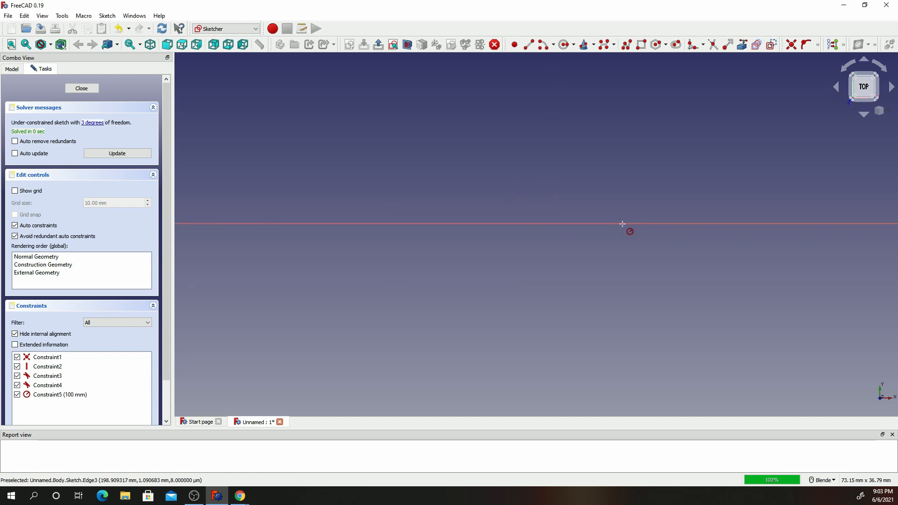
Constrain the vertical distance between the origin and the fillet arc's upper endpoint to 100 mm
scroll(622, 224, "down", 10)
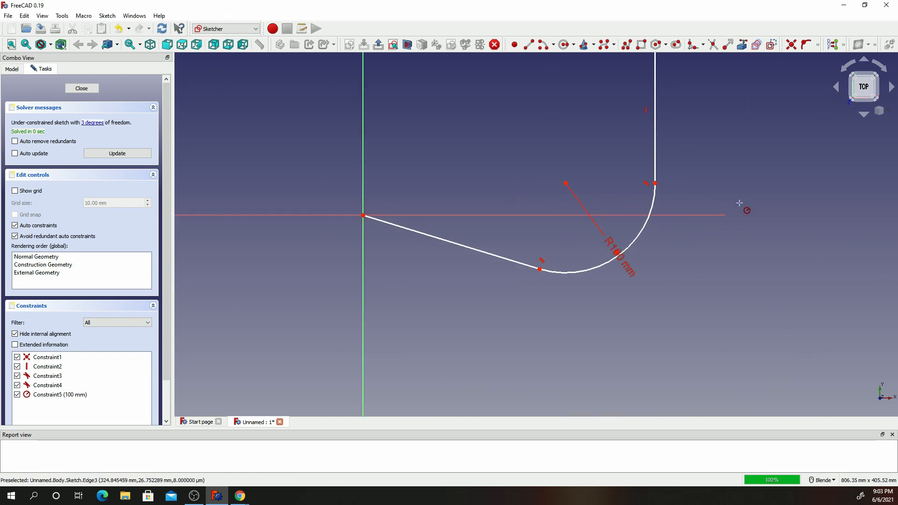
scroll(701, 173, "up", 3)
scroll(700, 173, "down", 4)
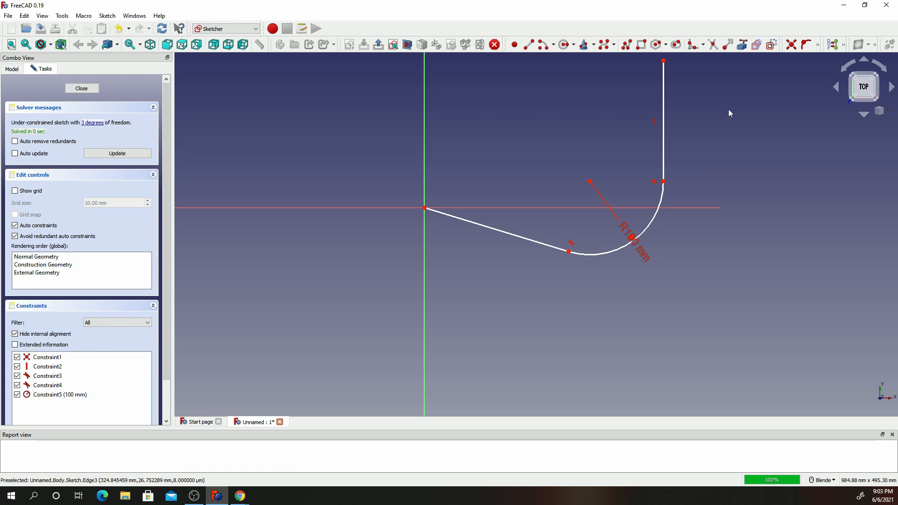
left_click(818, 45)
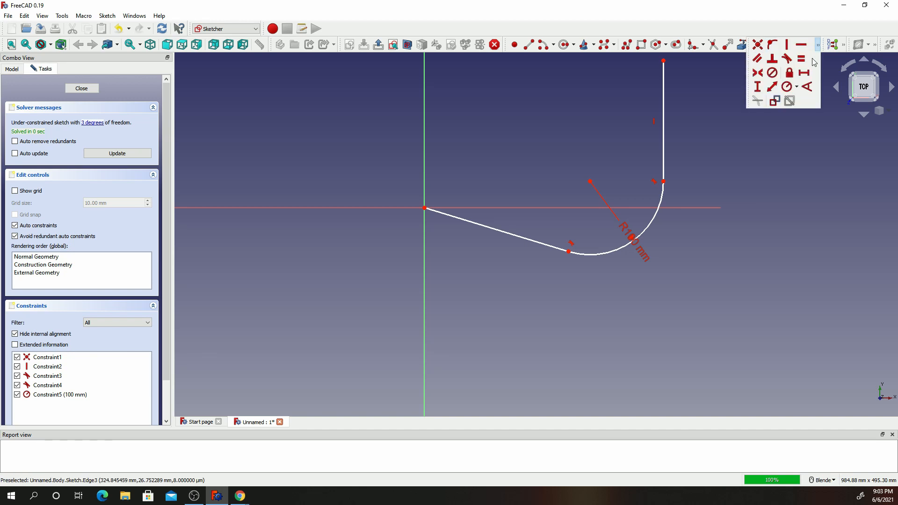
left_click(757, 87)
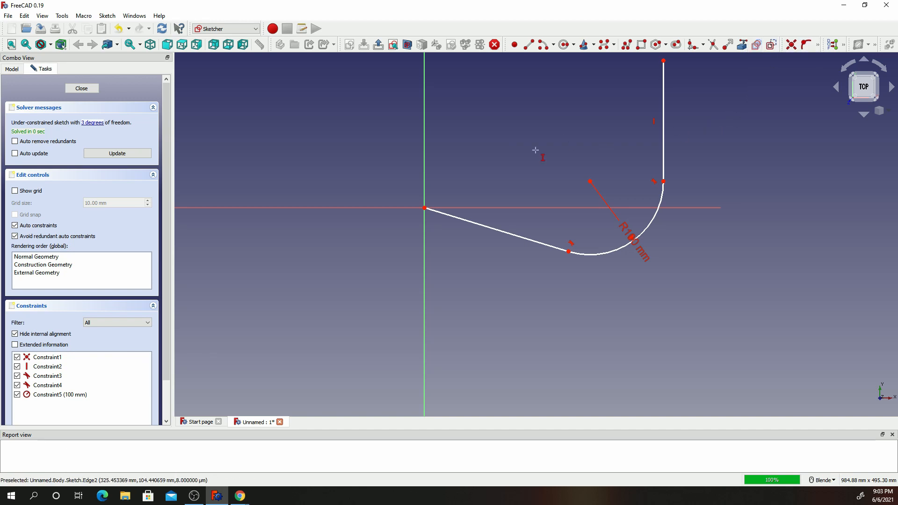
left_click(426, 210)
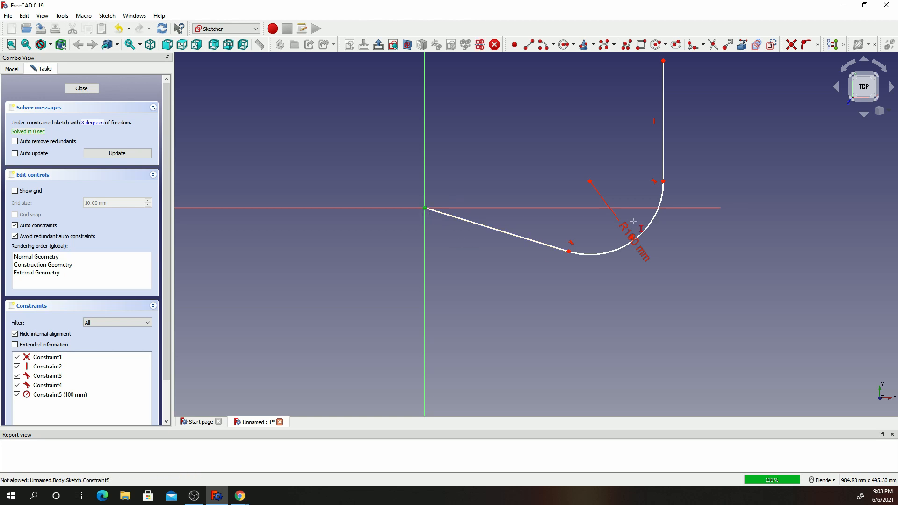
left_click(664, 181)
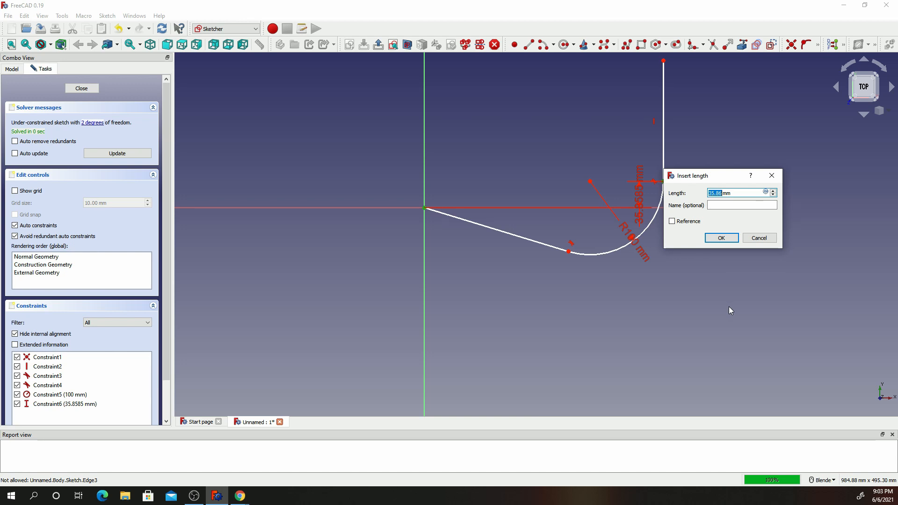
type("100")
key("Return")
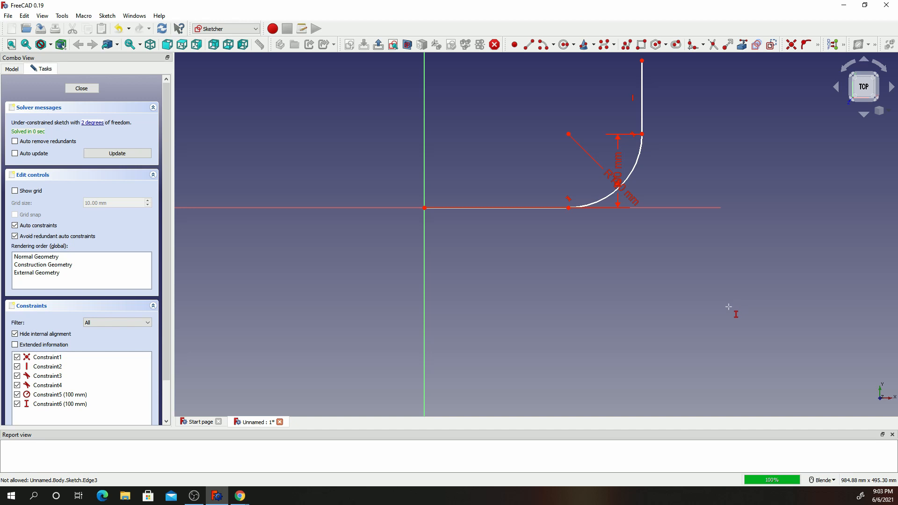
Move the 100 mm vertical dimension outside the arc and the radius dimension clear of it on the inner side
scroll(658, 134, "up", 3)
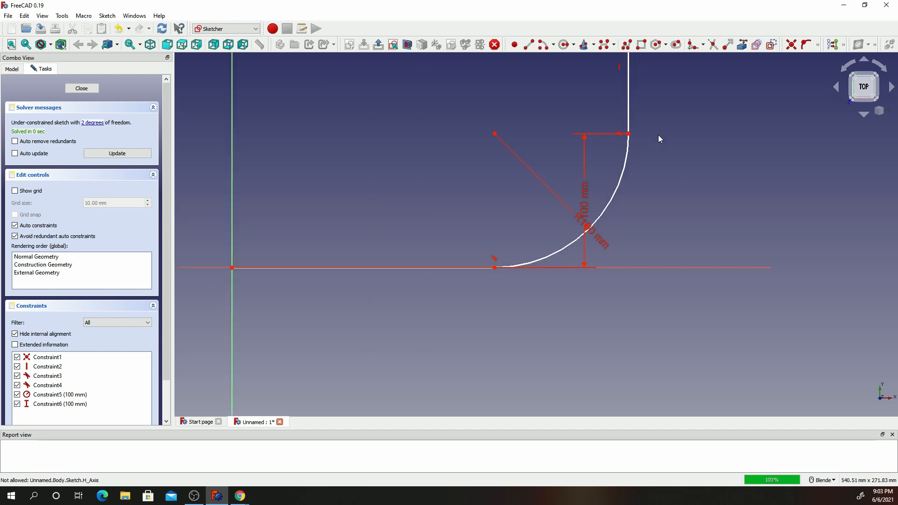
scroll(658, 136, "up", 1)
mouse_move(571, 208)
left_mouse_down()
mouse_move(634, 224)
mouse_move(759, 211)
left_mouse_up()
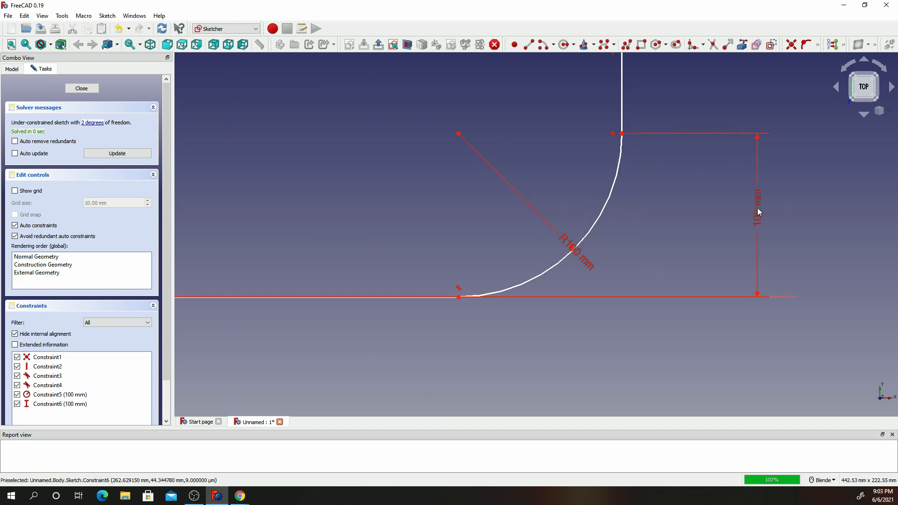
left_click_drag(574, 250, 523, 184)
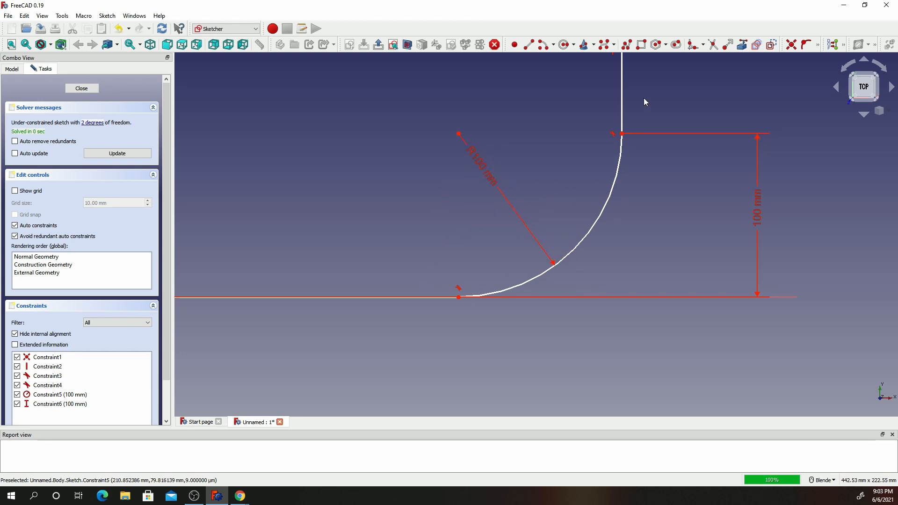
Examine the vertical line and highlight the arc's vertical distance and radius constraints to check what is already constrained
scroll(648, 93, "down", 4)
scroll(669, 72, "up", 4)
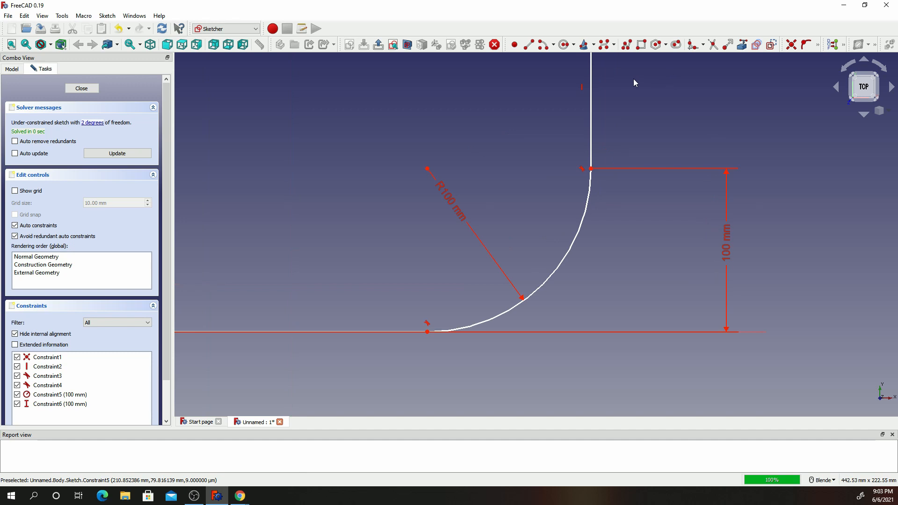
scroll(585, 87, "down", 4)
scroll(538, 106, "up", 3)
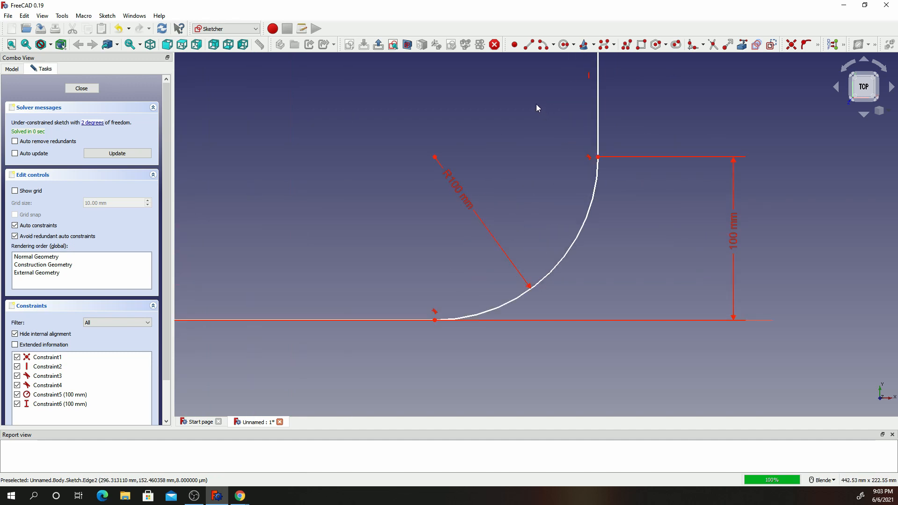
scroll(555, 103, "down", 5)
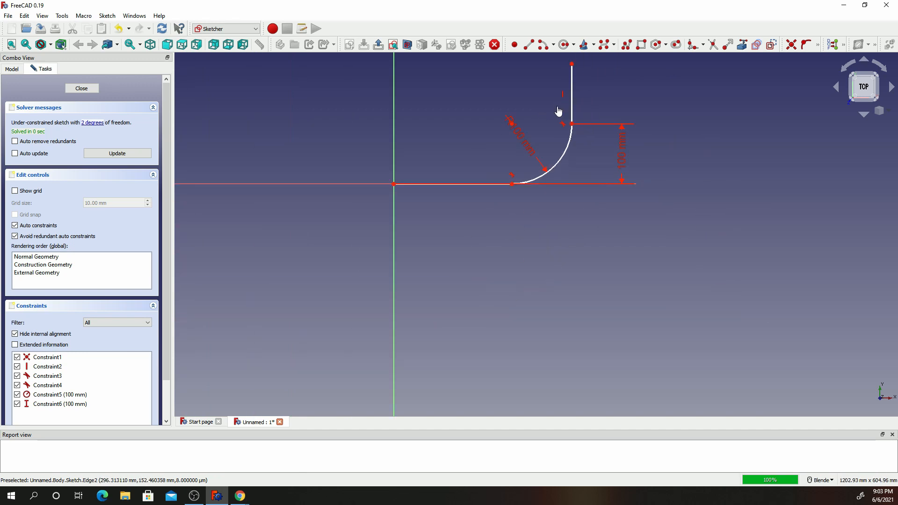
middle_click_drag(558, 112, 550, 215, "shift")
scroll(576, 171, "up", 5)
scroll(576, 172, "up", 1)
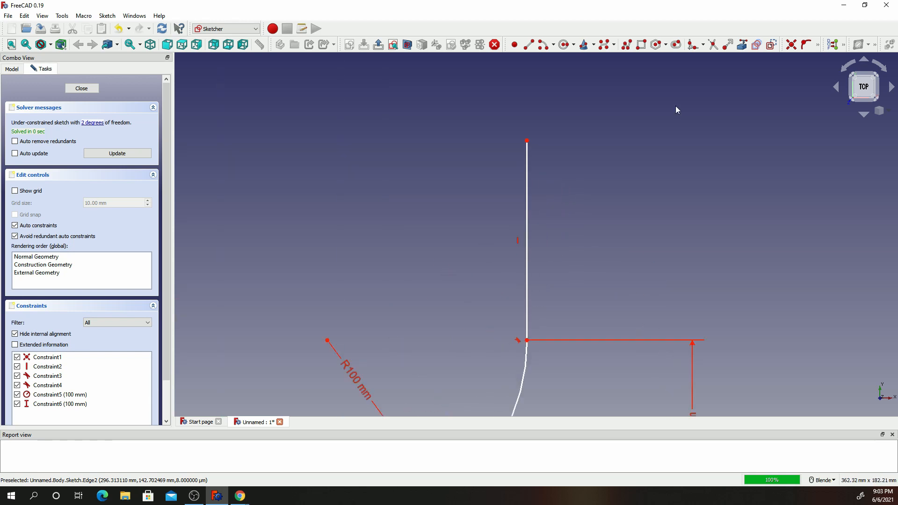
scroll(676, 110, "down", 2)
left_click(575, 187)
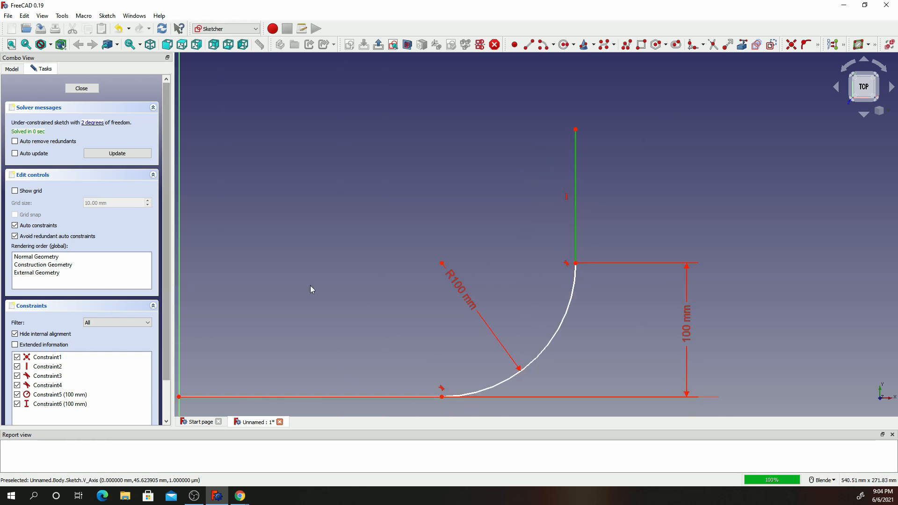
left_click(68, 405)
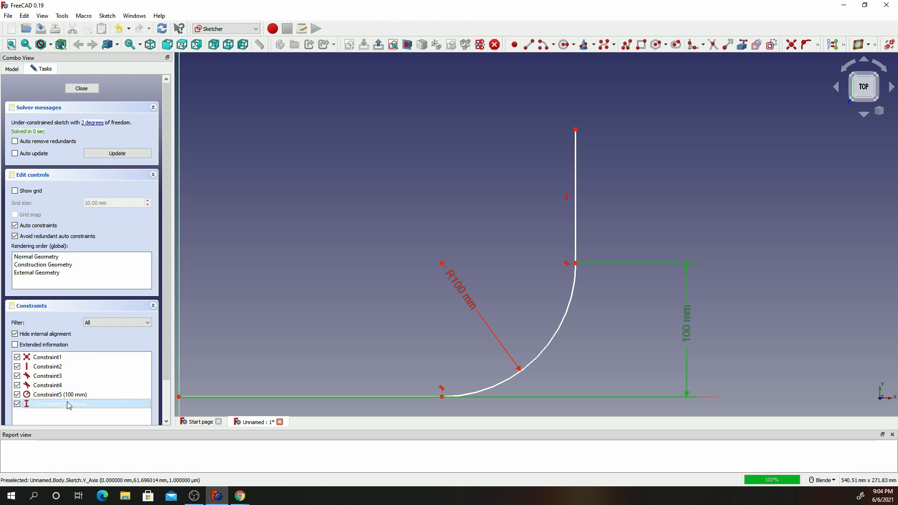
left_click(69, 396)
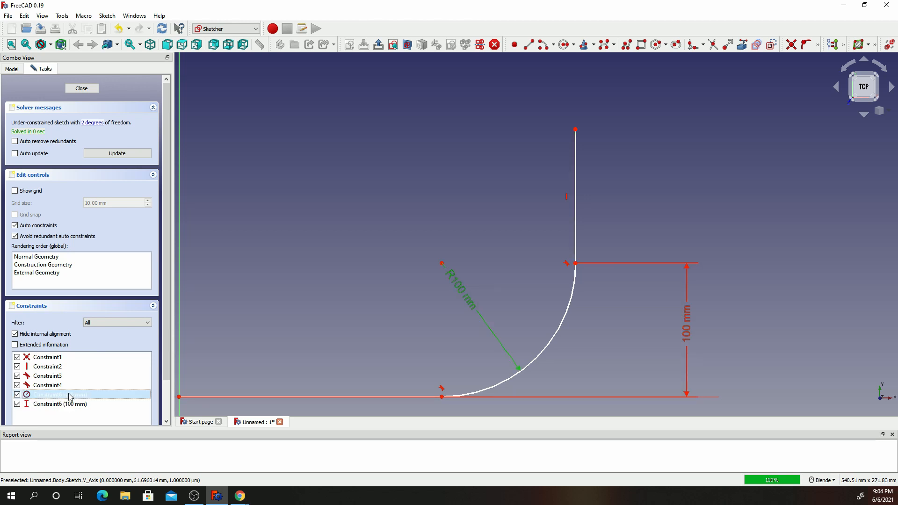
Try to add a vertical distance constraint to the vertical line with the radius constraint also selected
left_click(578, 202)
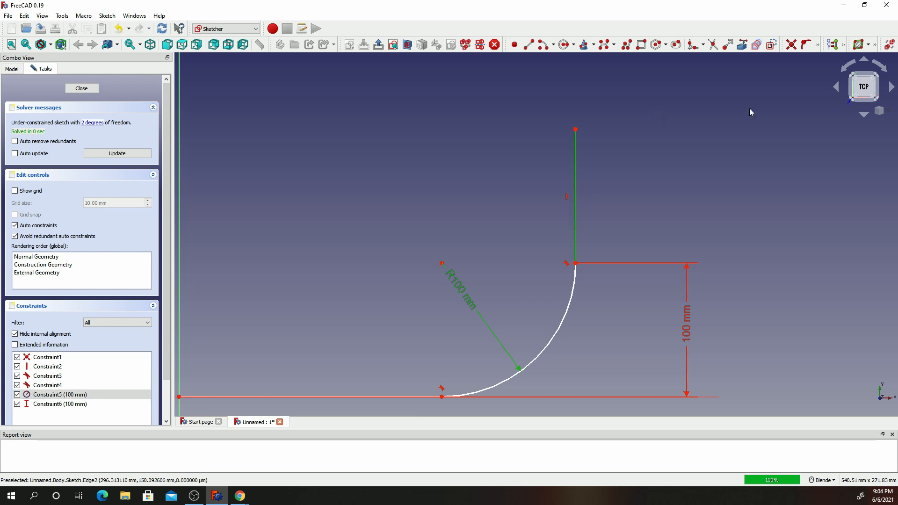
left_click(817, 45)
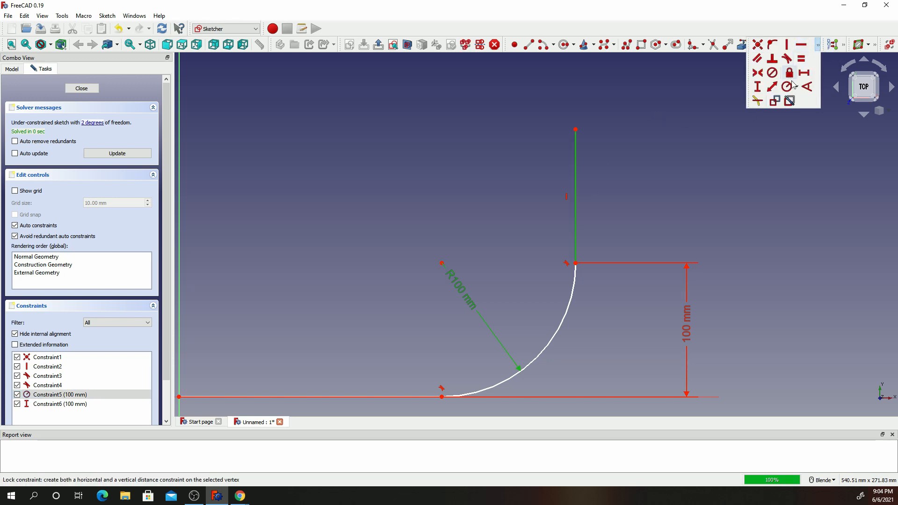
left_click(757, 89)
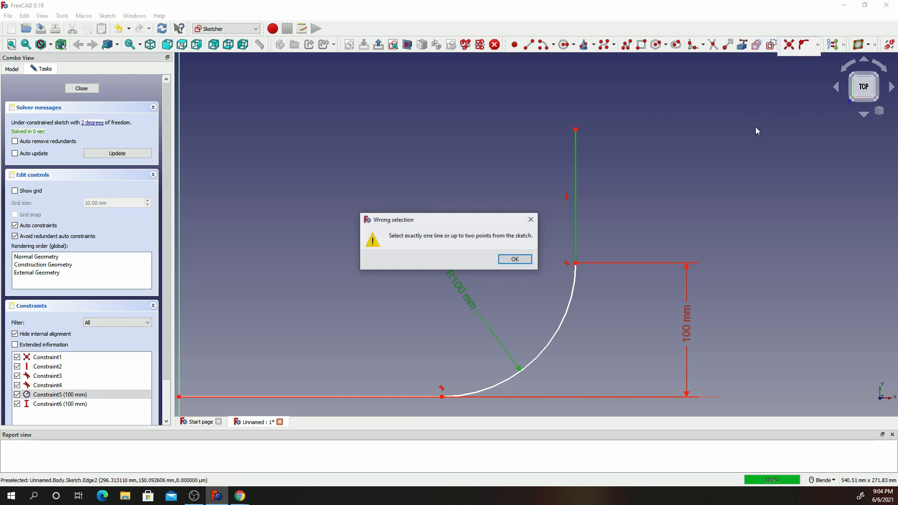
left_click(514, 259)
left_click(754, 170)
scroll(706, 146, "down", 4)
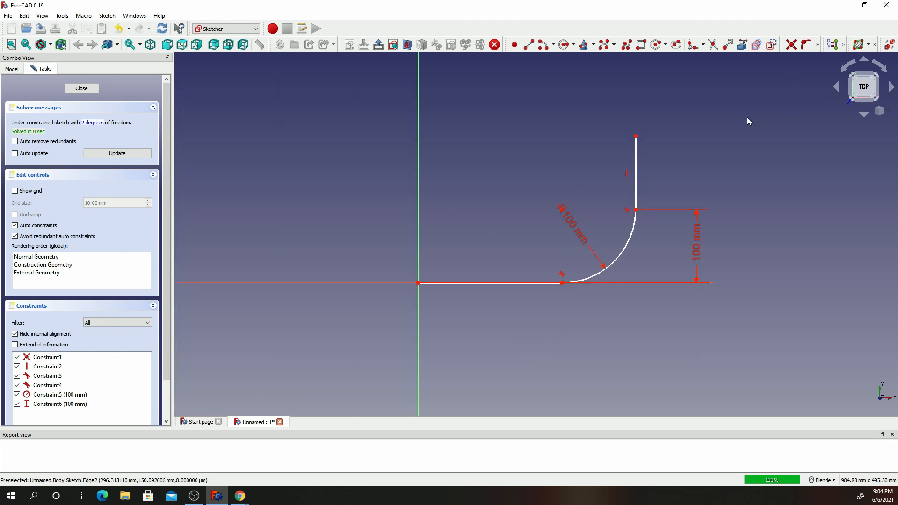
Constrain the straight vertical line above the arc to a vertical length of 200 mm
left_click(819, 45)
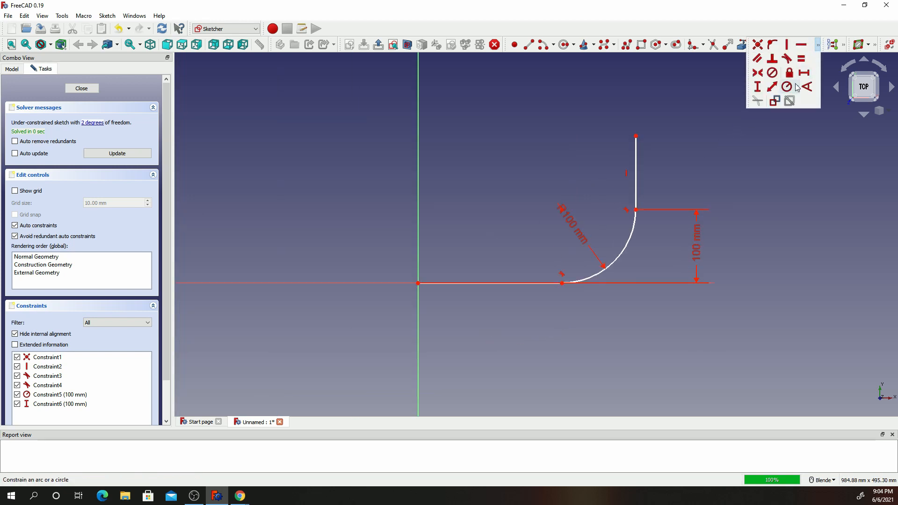
left_click(760, 91)
left_click(636, 177)
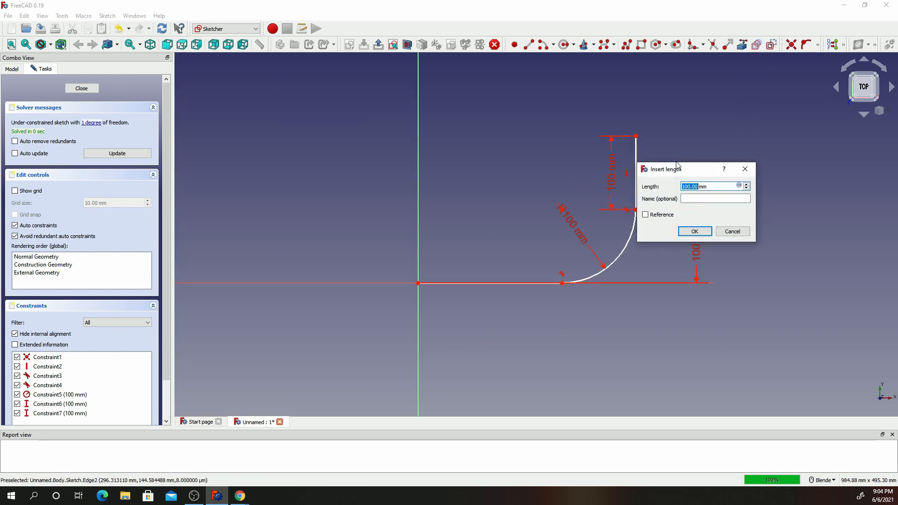
type("20")
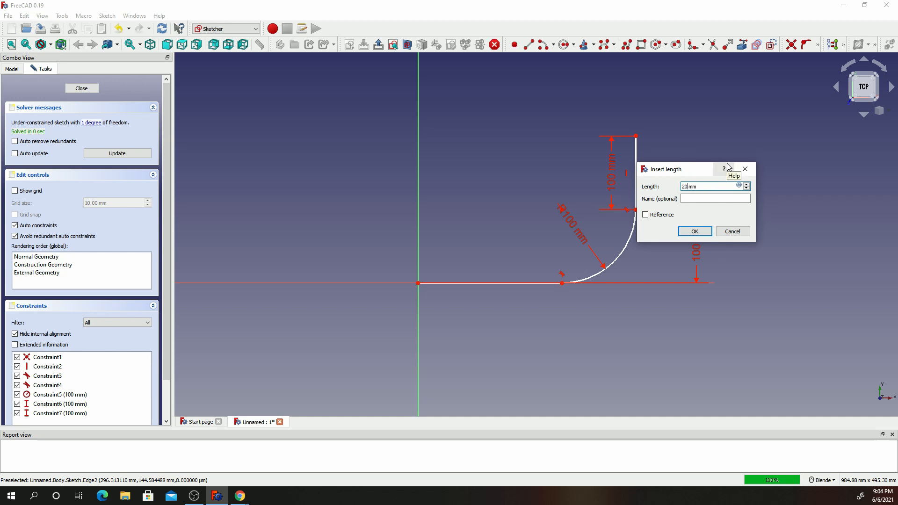
key("Return")
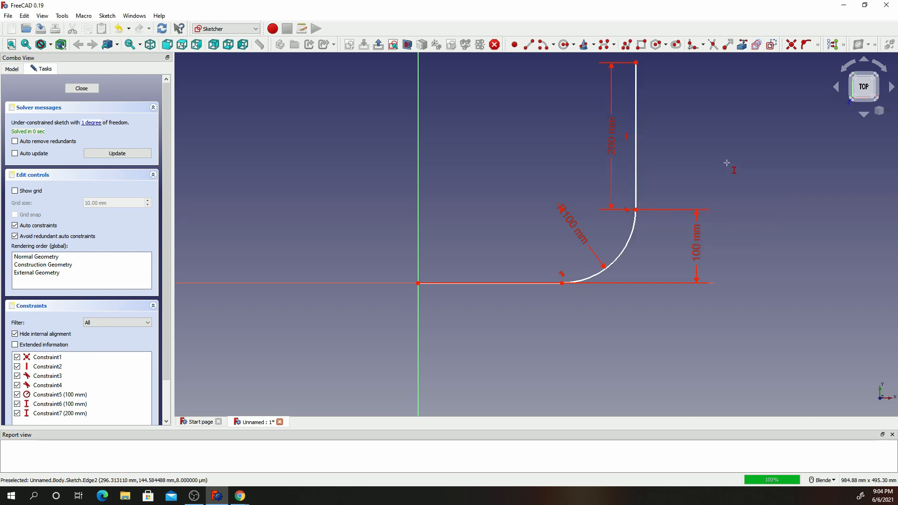
Constrain the straight horizontal line between the origin and the arc to a horizontal length of 200 mm
left_click(817, 45)
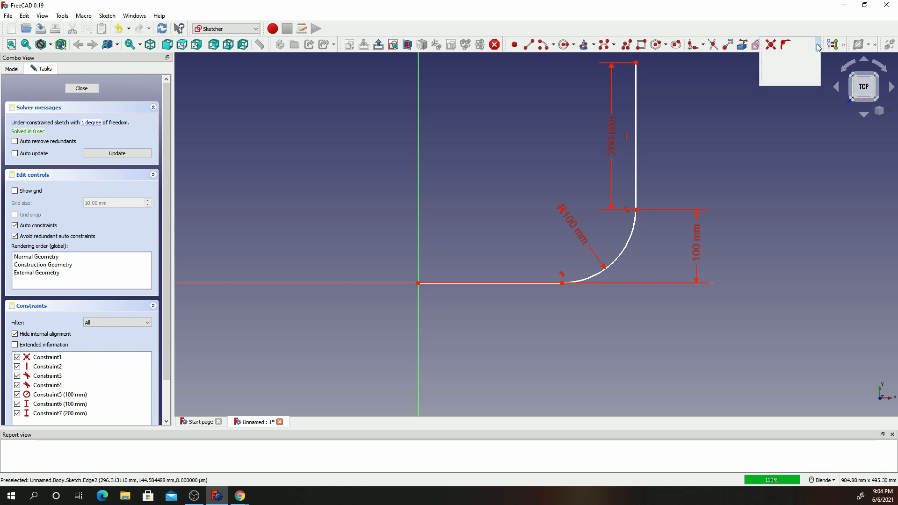
left_click(806, 73)
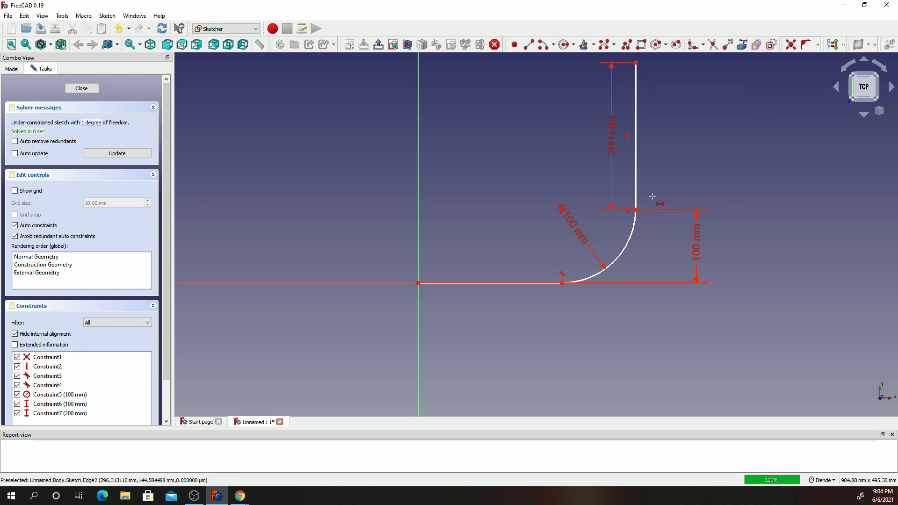
left_click(471, 283)
type("200")
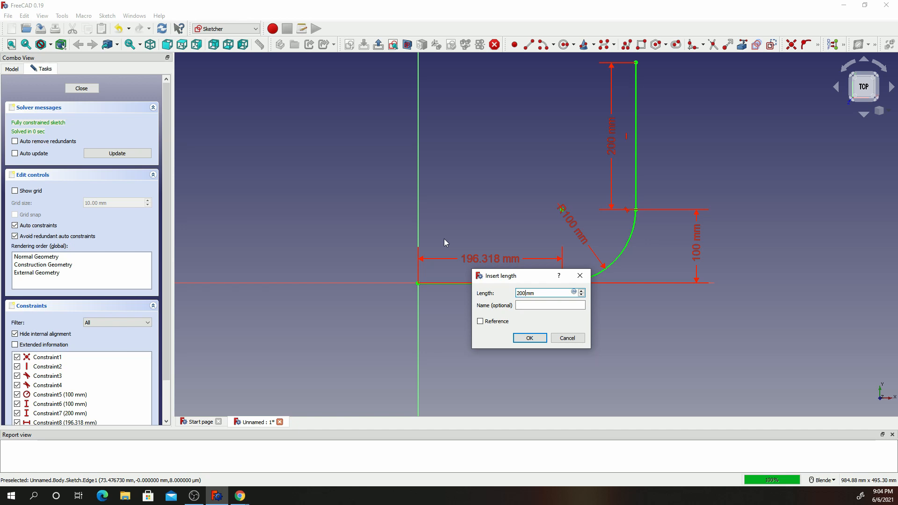
key("Return")
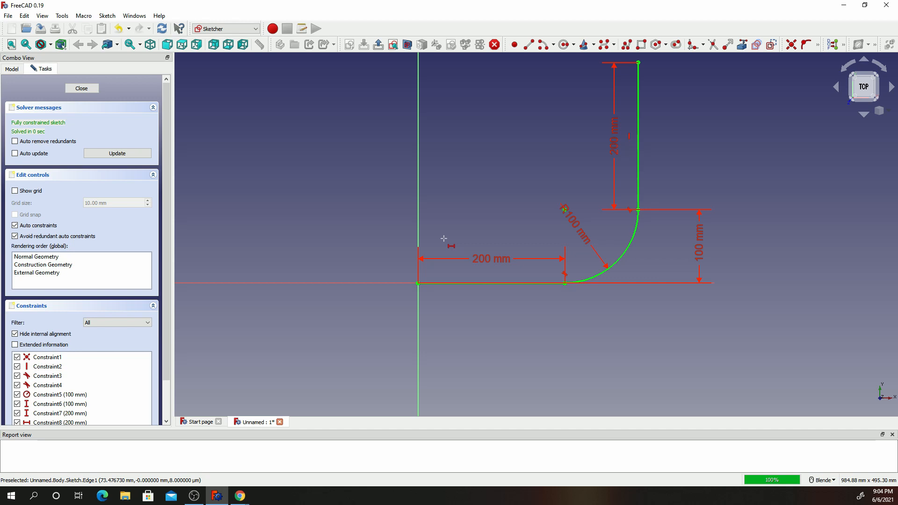
Move the 200 mm horizontal dimension below the line and the radius dimension outside the arc
left_click_drag(482, 266, 502, 355)
left_click_drag(576, 230, 681, 331)
scroll(704, 288, "down", 2)
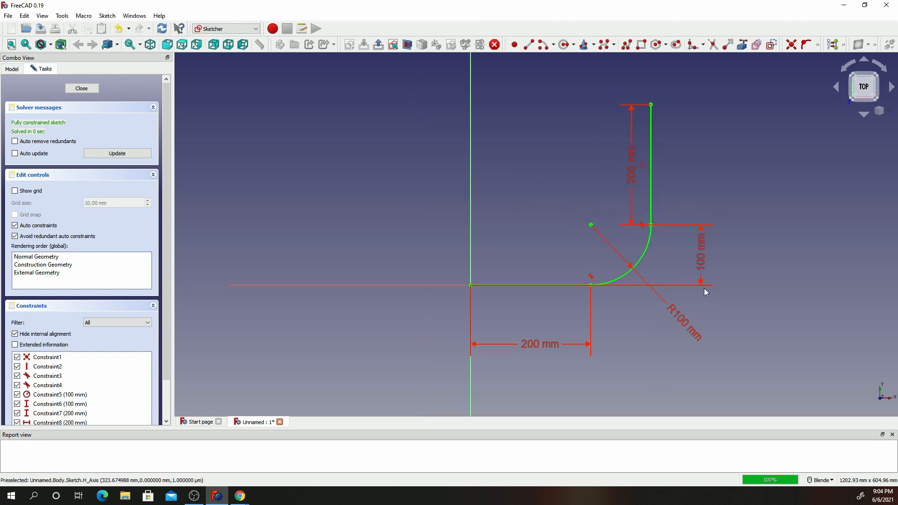
scroll(718, 175, "up", 2)
scroll(524, 179, "down", 1)
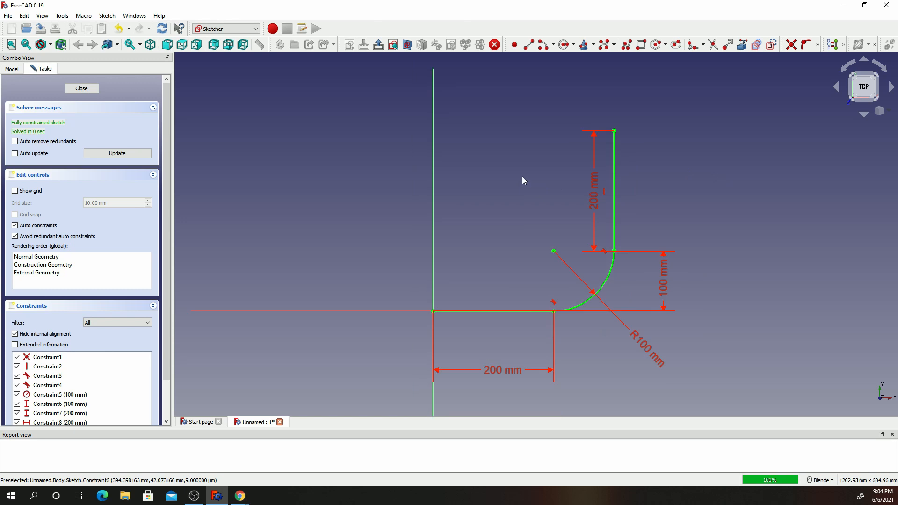
Close the path sketch and start a new sketch on the YZ plane
left_click(82, 88)
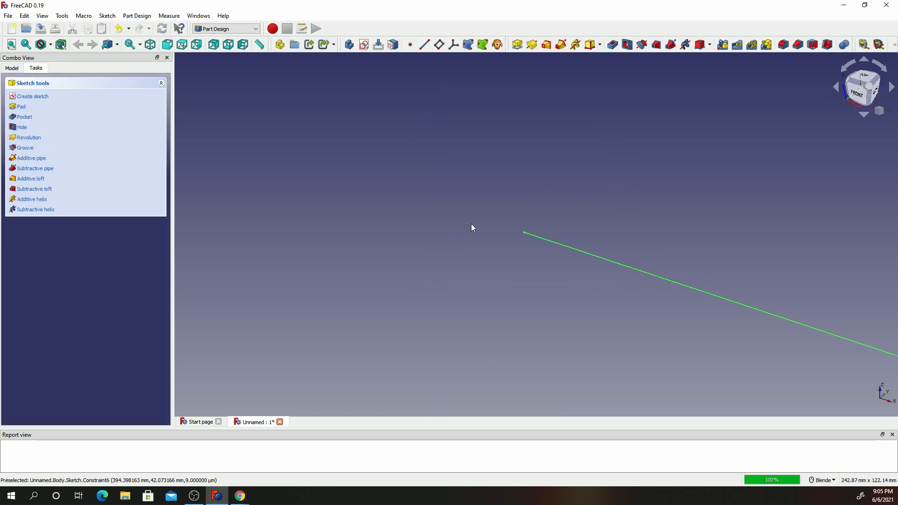
scroll(828, 132, "up", 4)
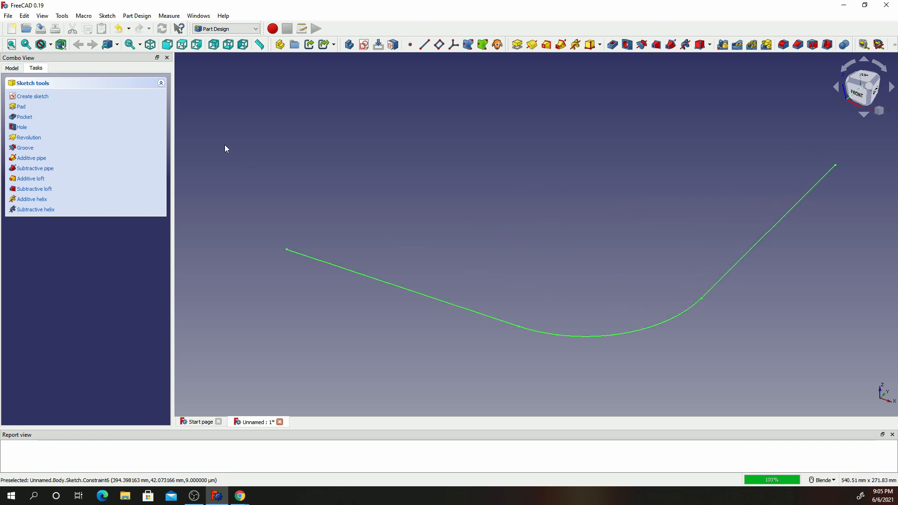
left_click(33, 96)
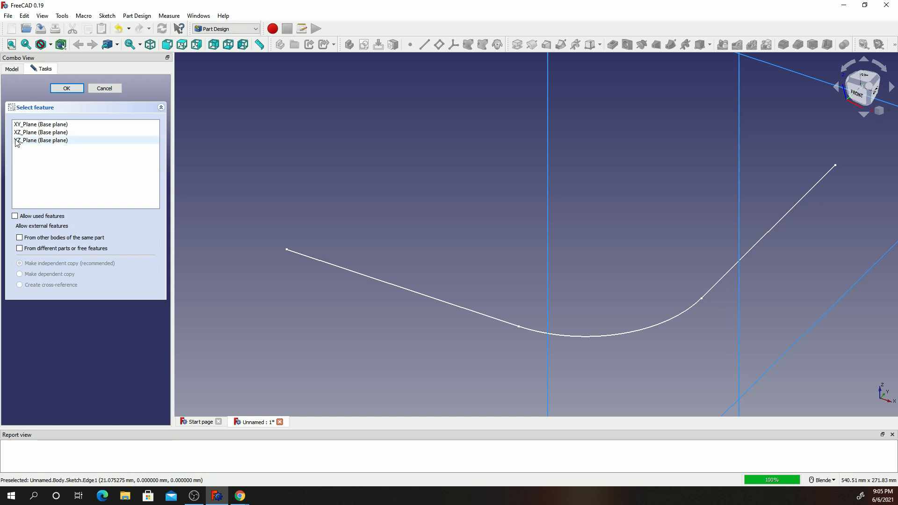
left_click(45, 141)
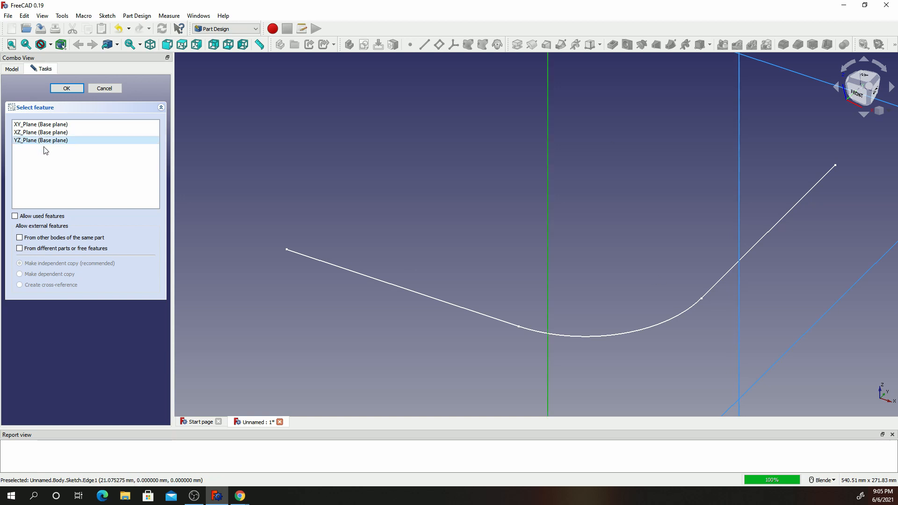
left_click(67, 89)
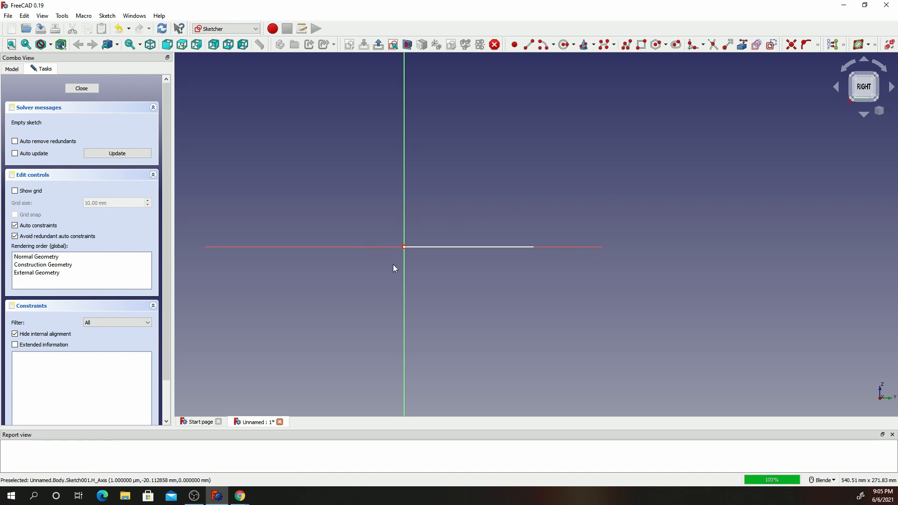
Draw a circle centred on the origin with a radius of about 14.8 mm
scroll(404, 257, "up", 10)
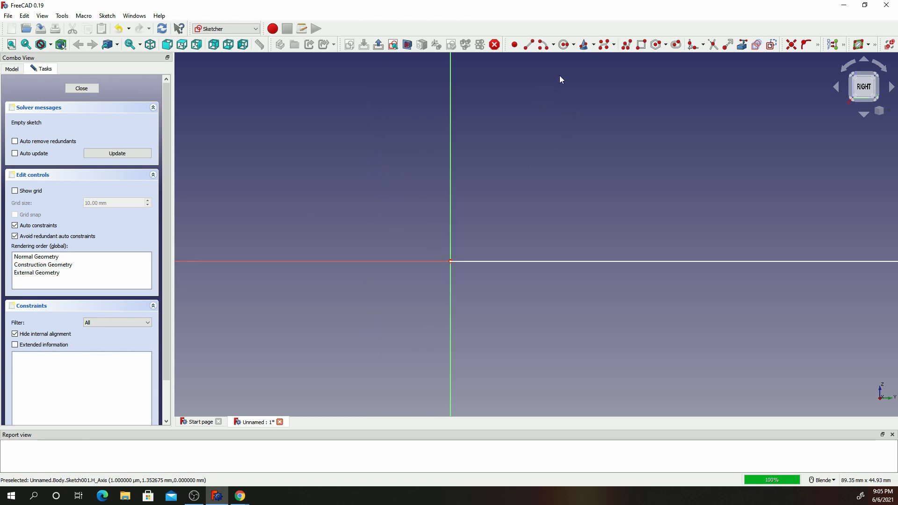
left_click(564, 44)
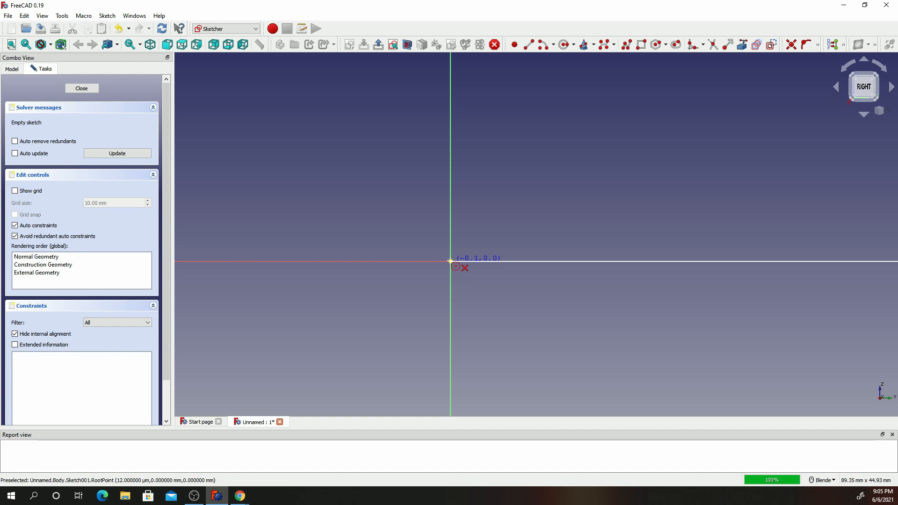
left_click(450, 261)
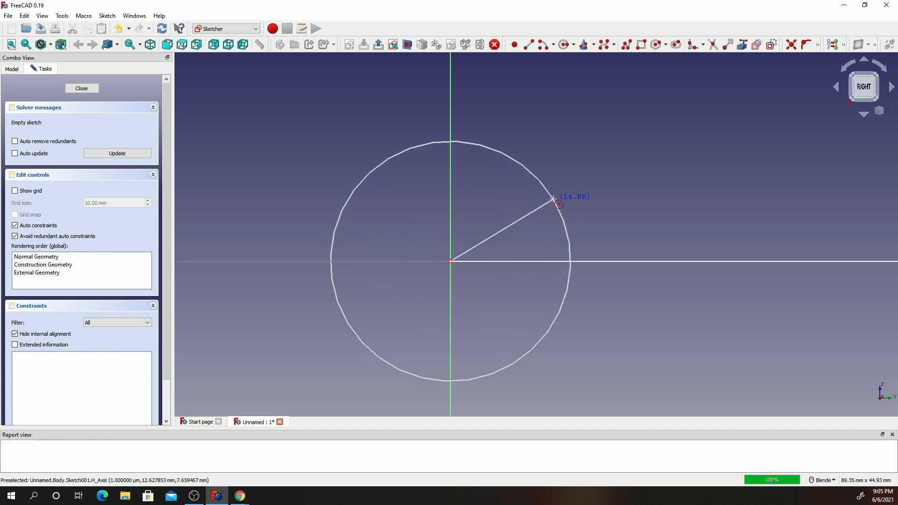
left_click(552, 199)
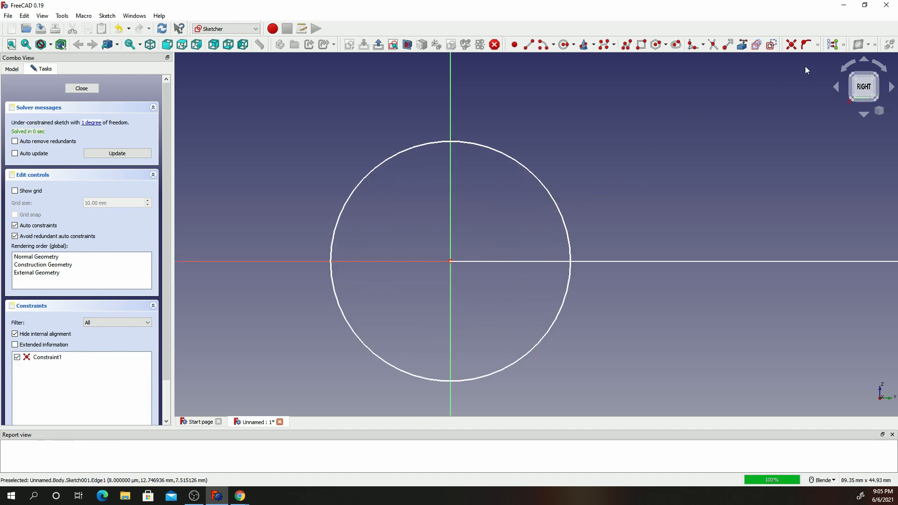
Constrain the circle's radius to 50 mm
left_click(819, 45)
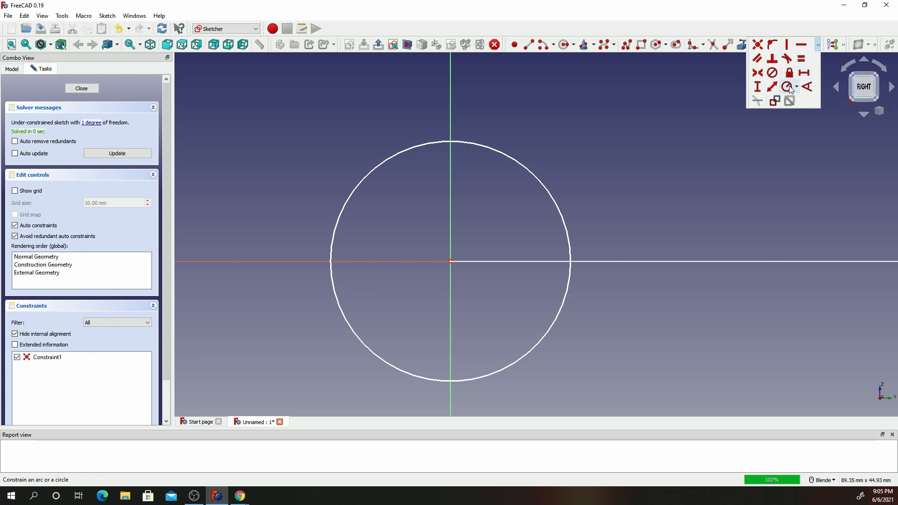
left_click(537, 179)
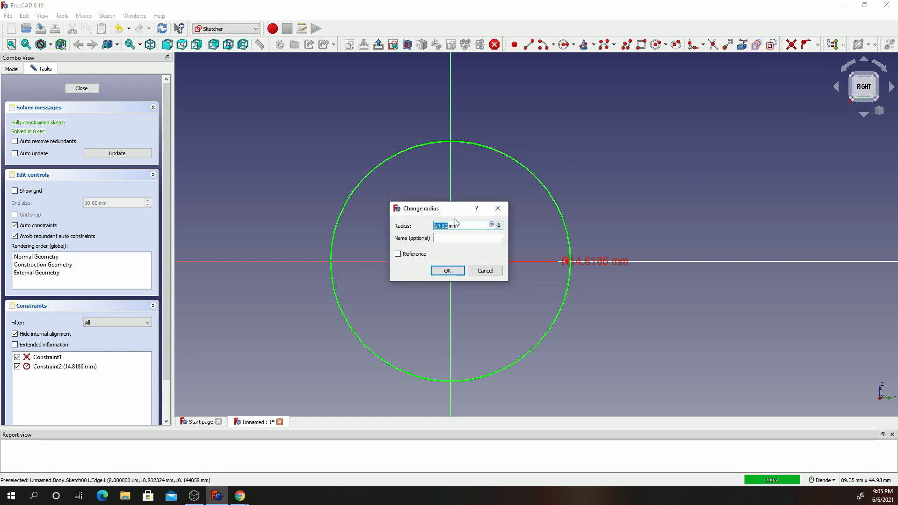
type("50")
key("Return")
scroll(519, 250, "down", 5)
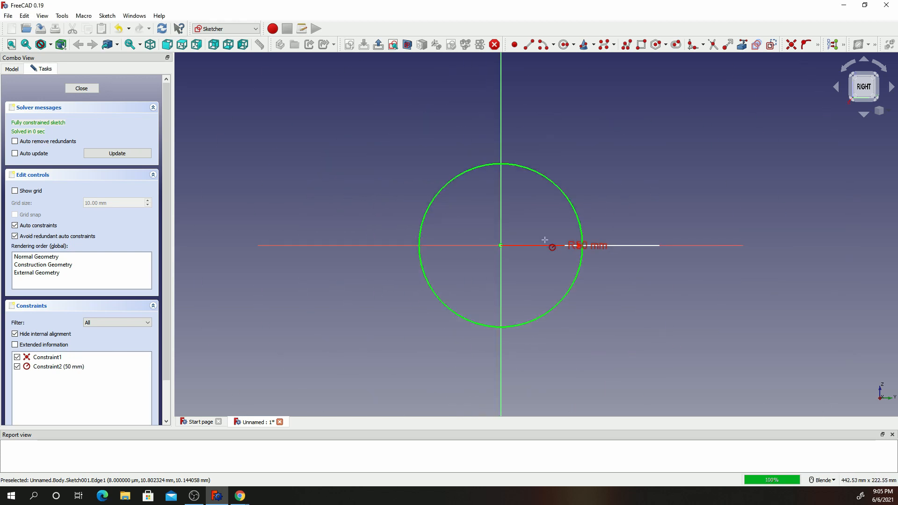
Move the circle's radius dimension off the horizontal axis to a diagonal position outside the upper right of the circle
scroll(605, 236, "up", 2)
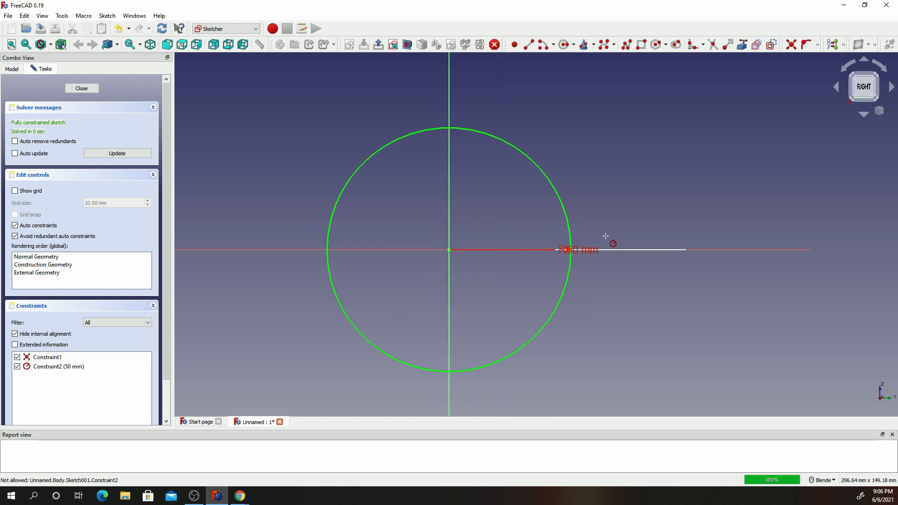
left_click_drag(591, 253, 628, 204)
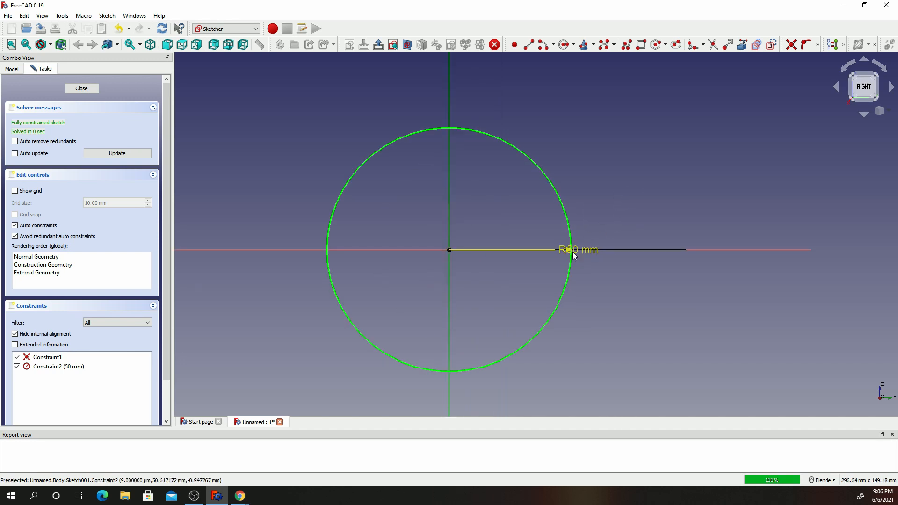
left_click_drag(571, 252, 594, 139)
Close the constrained circle profile sketch
scroll(595, 193, "down", 4)
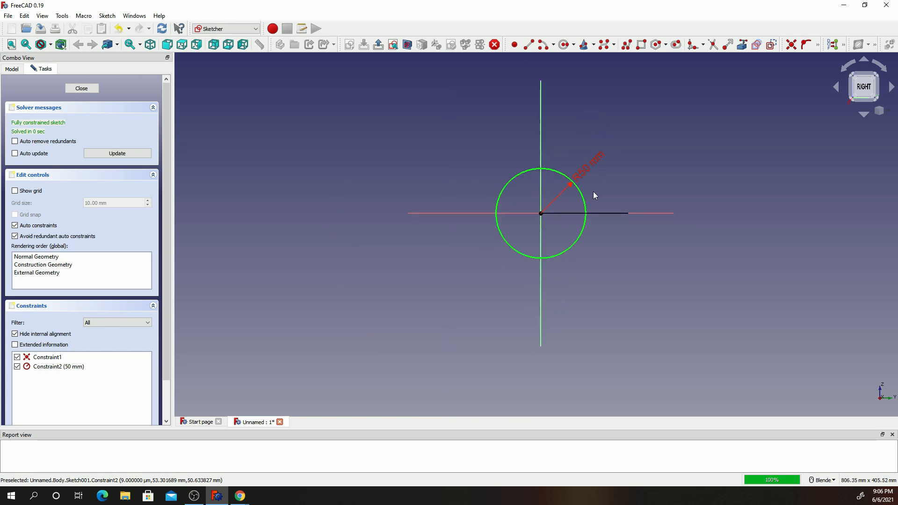
middle_click_drag(593, 191, 599, 222)
key("3")
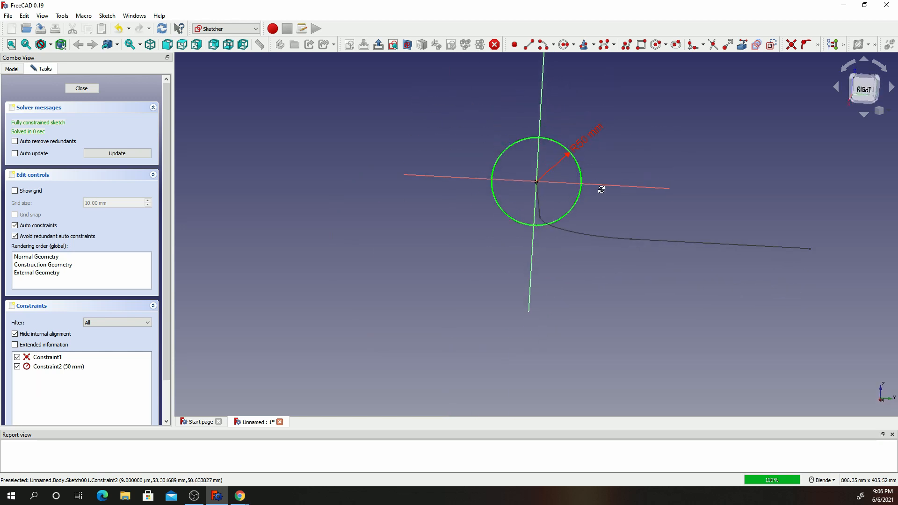
scroll(624, 169, "up", 3)
scroll(553, 120, "down", 3)
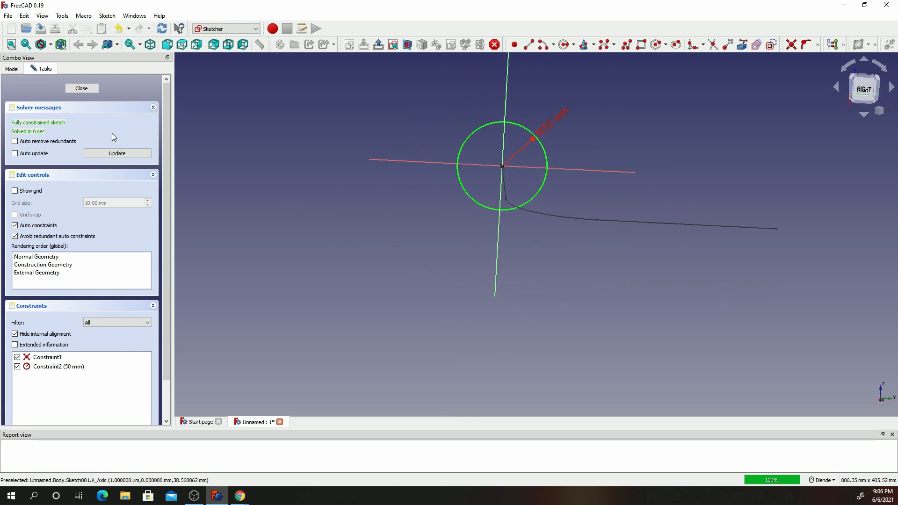
left_click(82, 88)
scroll(327, 139, "down", 1)
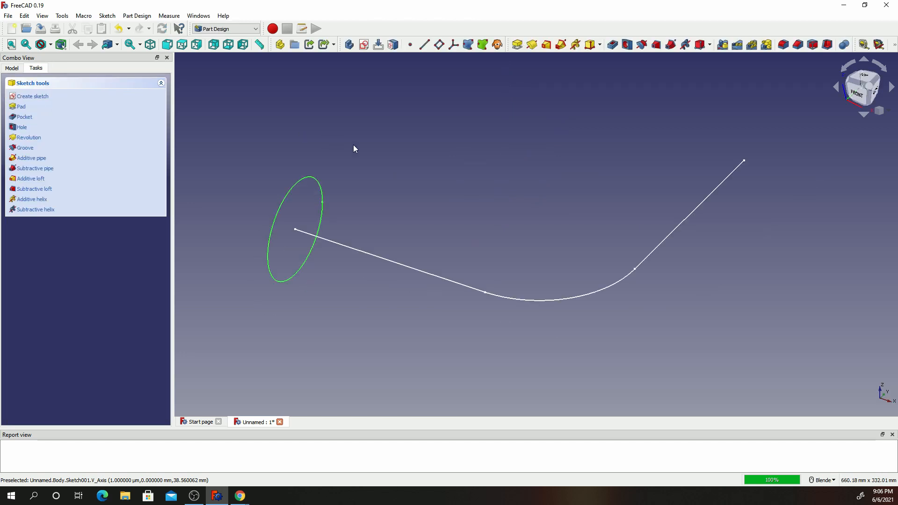
scroll(353, 145, "down", 2)
scroll(291, 184, "up", 2)
scroll(291, 184, "up", 1)
scroll(334, 169, "down", 2)
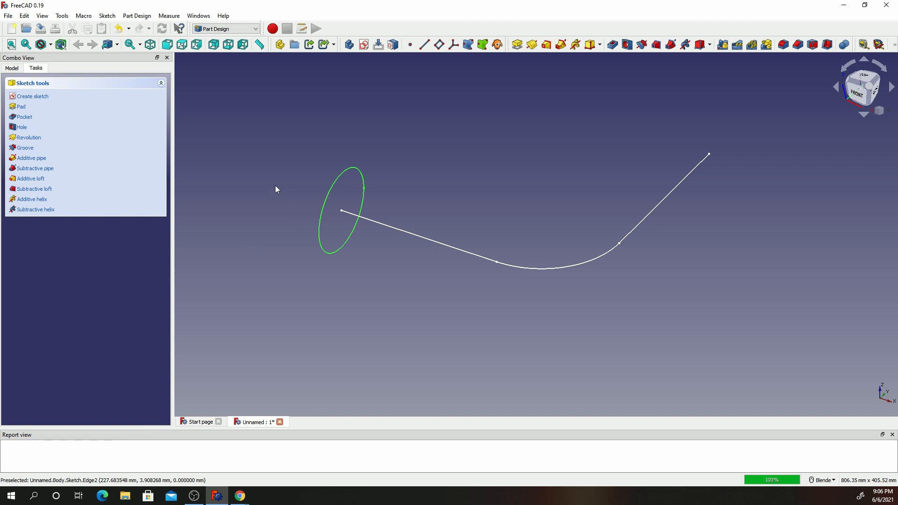
left_click(562, 46)
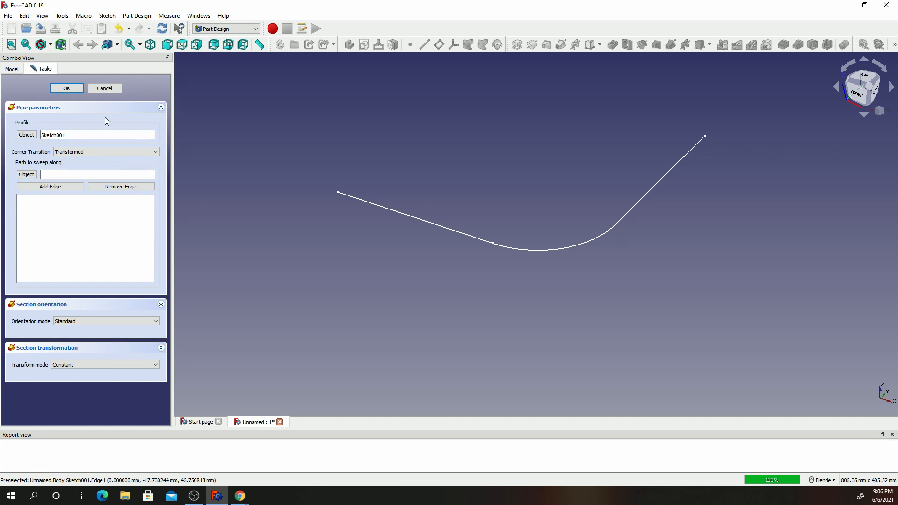
left_click(106, 88)
Create an additive pipe with the circle sketch Sketch001 as profile, sweeping it along the L-shaped path sketch
left_click(12, 69)
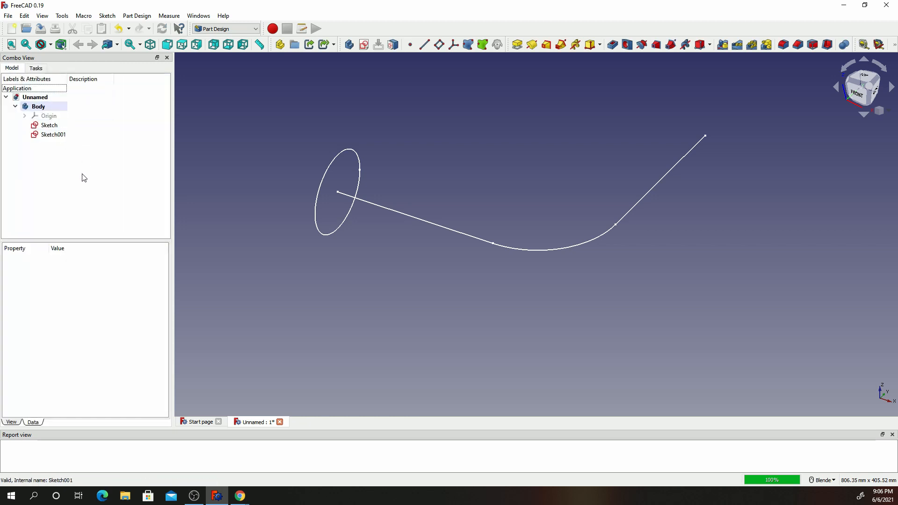
left_click(53, 135)
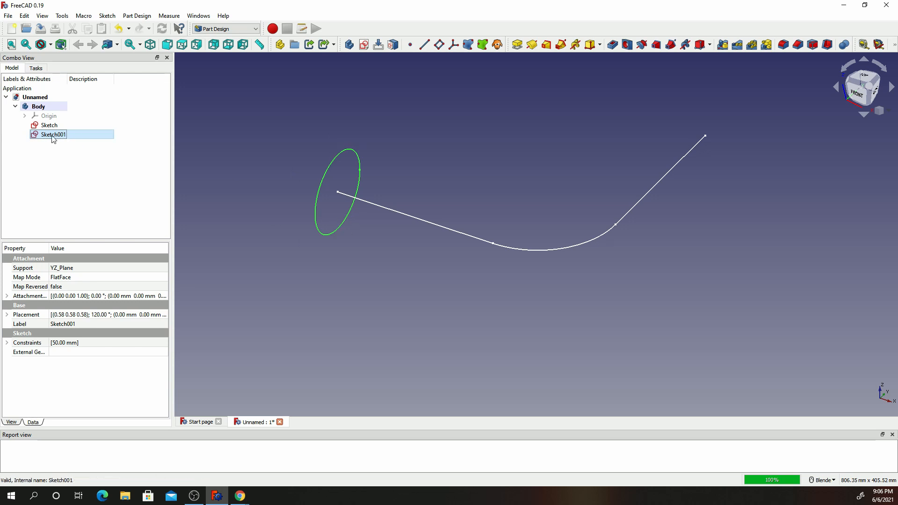
left_click(561, 45)
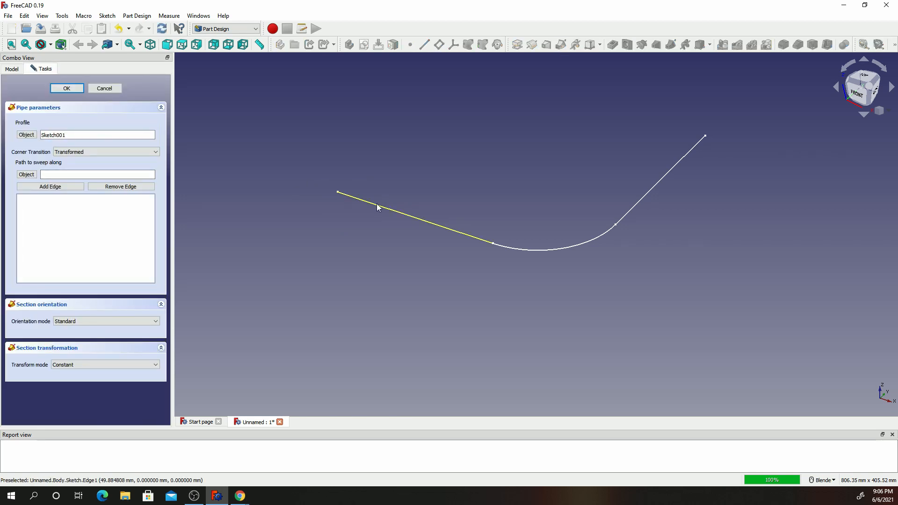
left_click(27, 174)
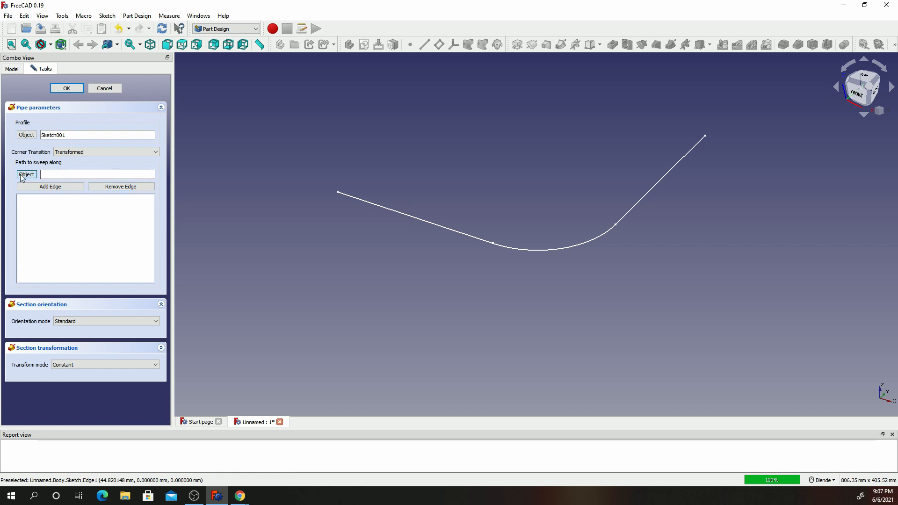
left_click(392, 211)
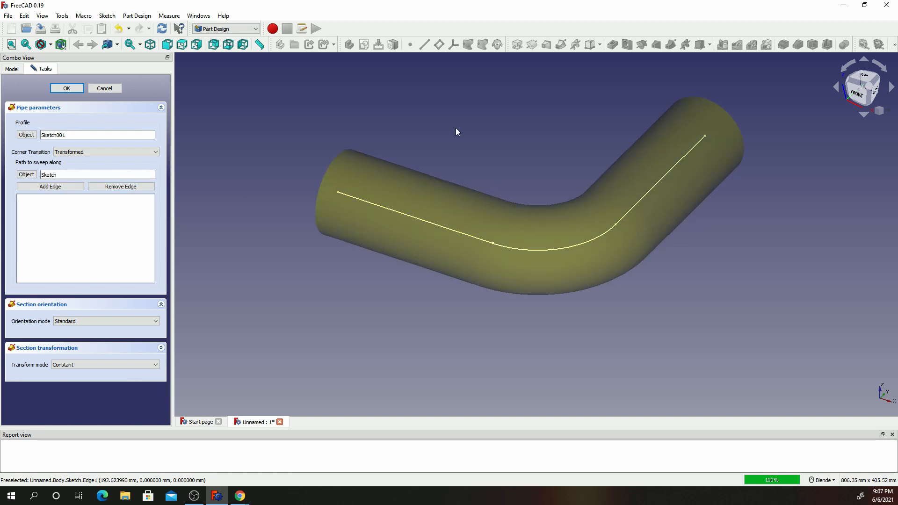
scroll(514, 154, "down", 2)
scroll(542, 150, "up", 4)
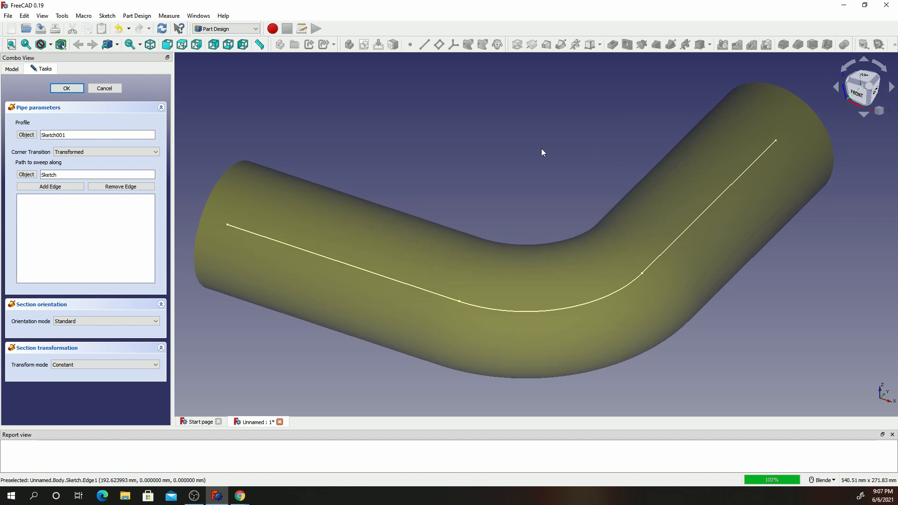
scroll(540, 149, "down", 2)
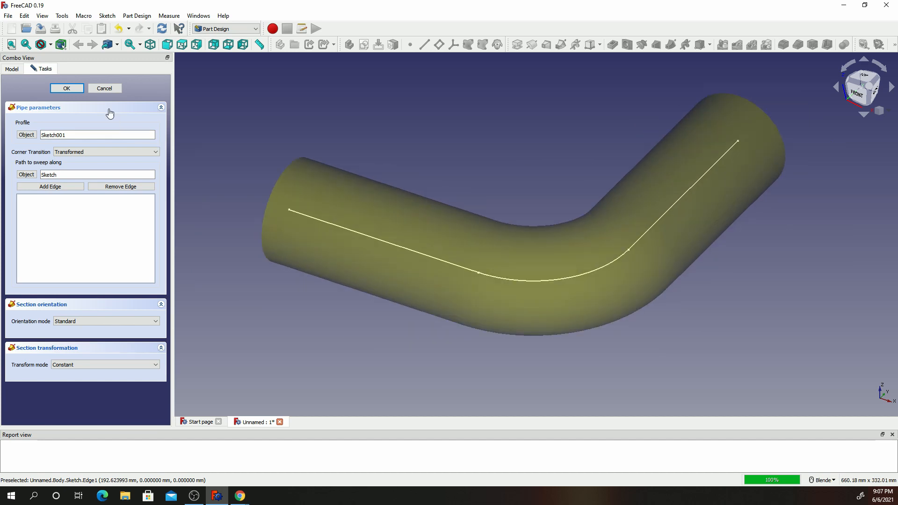
left_click(66, 89)
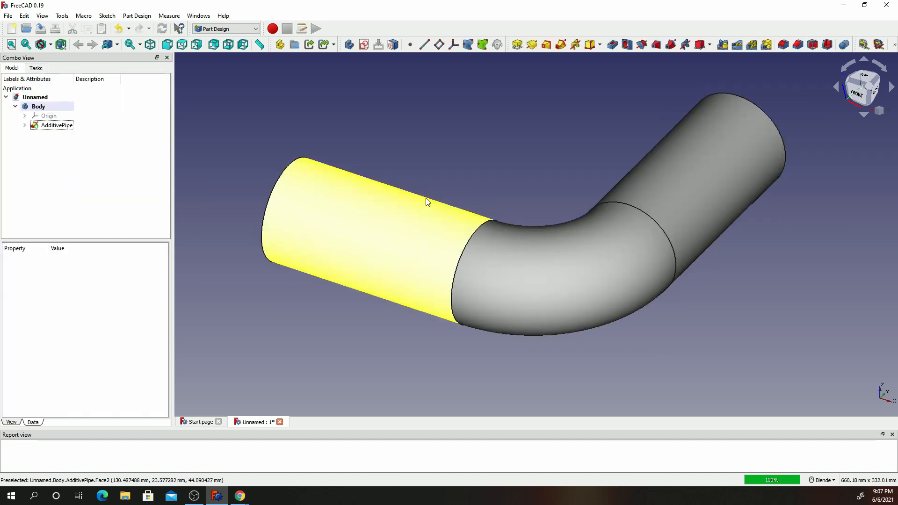
Hollow the pipe with a 5 mm Thickness feature, opening both circular end faces
middle_click_drag(427, 201, 597, 281)
scroll(609, 288, "down", 1)
middle_click_drag(586, 201, 558, 282, "shift")
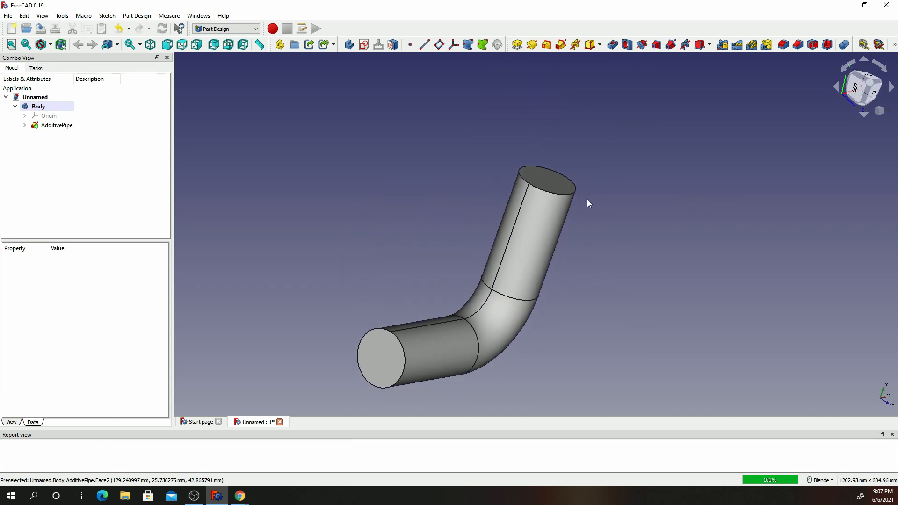
left_click(379, 359)
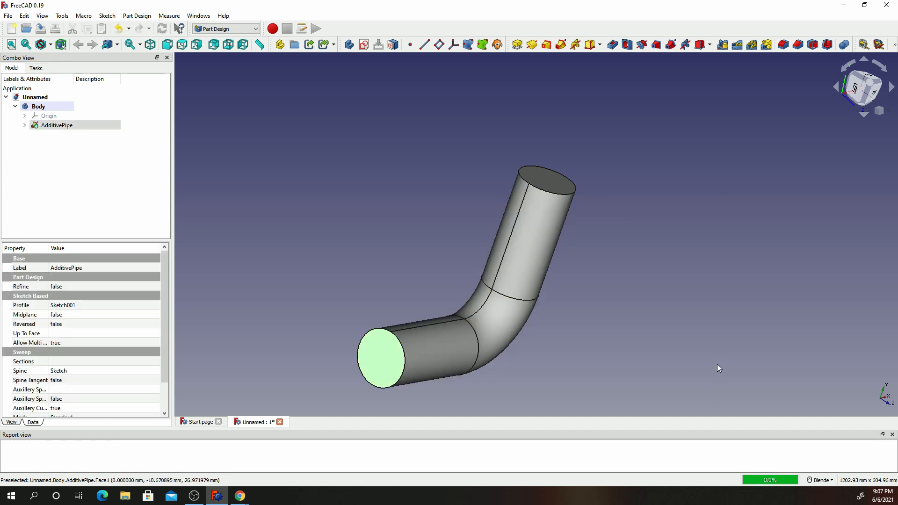
left_click(559, 181, "ctrl")
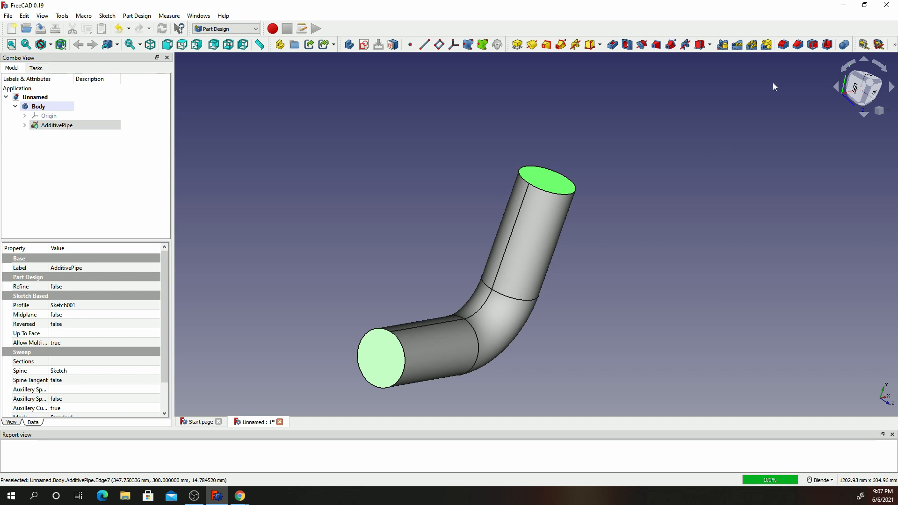
left_click(828, 45)
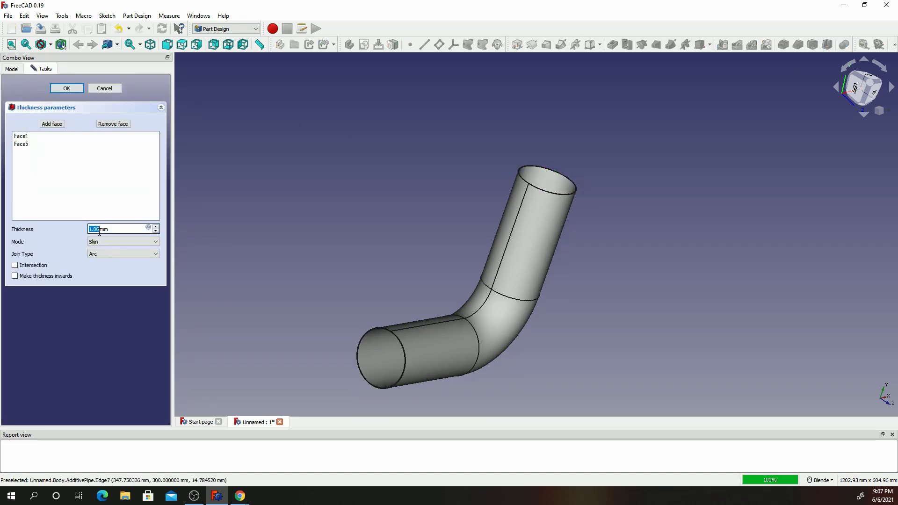
left_click(95, 228)
left_click_drag(91, 229, 28, 226)
type("5")
left_click(67, 88)
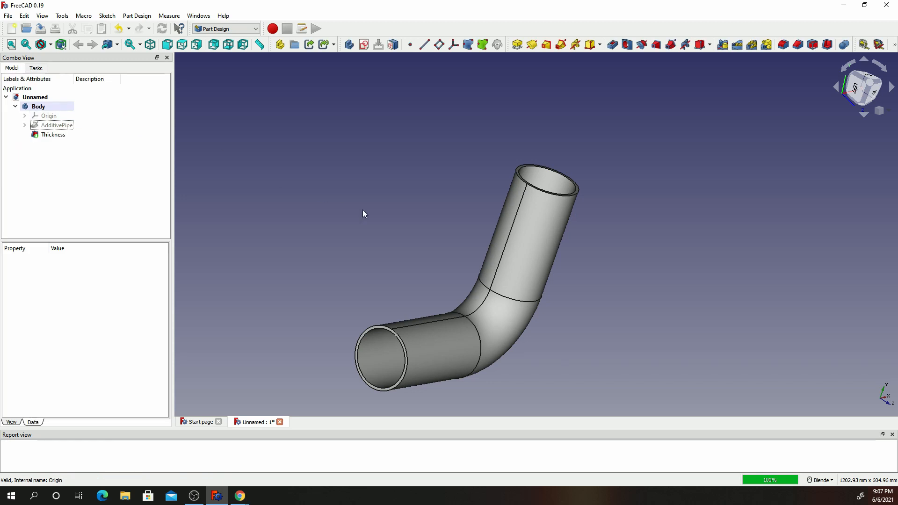
Create a local coordinate system attached in Concentric mode to the inner circular edge of the pipe end where the path starts
middle_click_drag(446, 290, 541, 330)
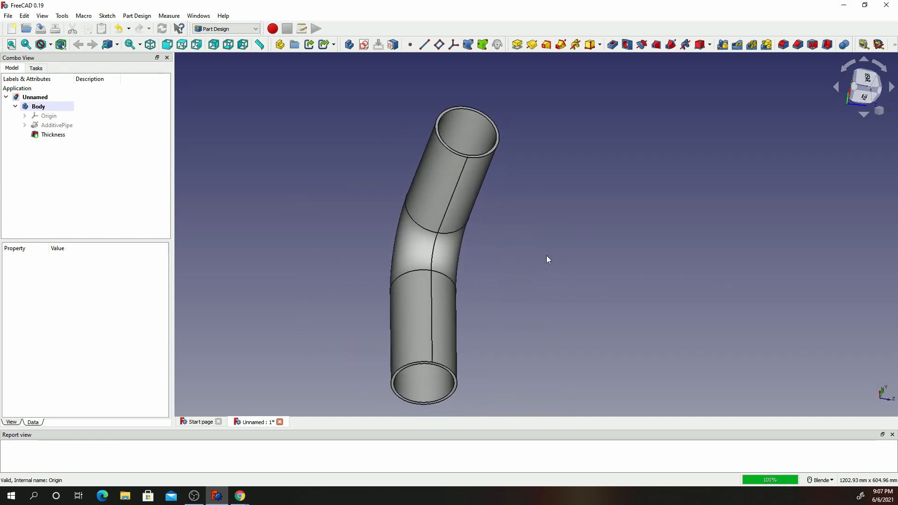
scroll(501, 300, "down", 2)
scroll(467, 371, "up", 4)
scroll(457, 359, "down", 2)
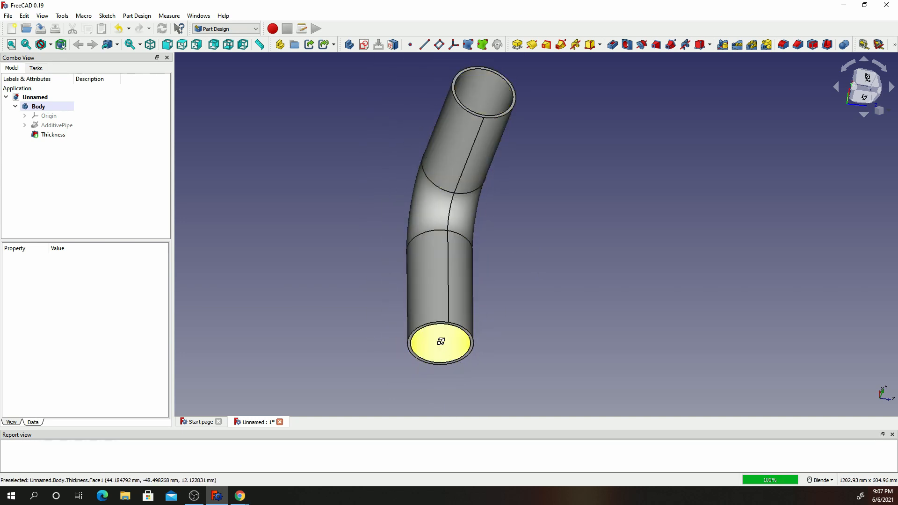
middle_click_drag(440, 341, 461, 314)
scroll(461, 314, "up", 4)
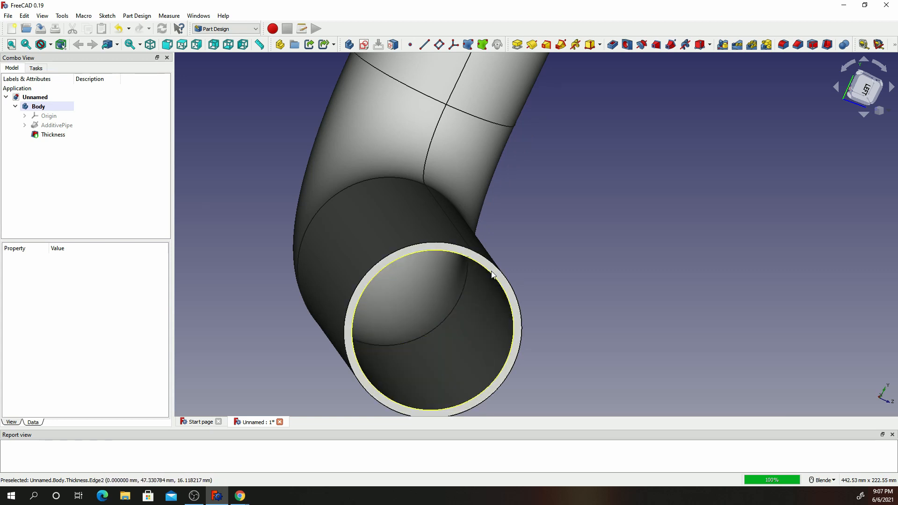
left_click(491, 274)
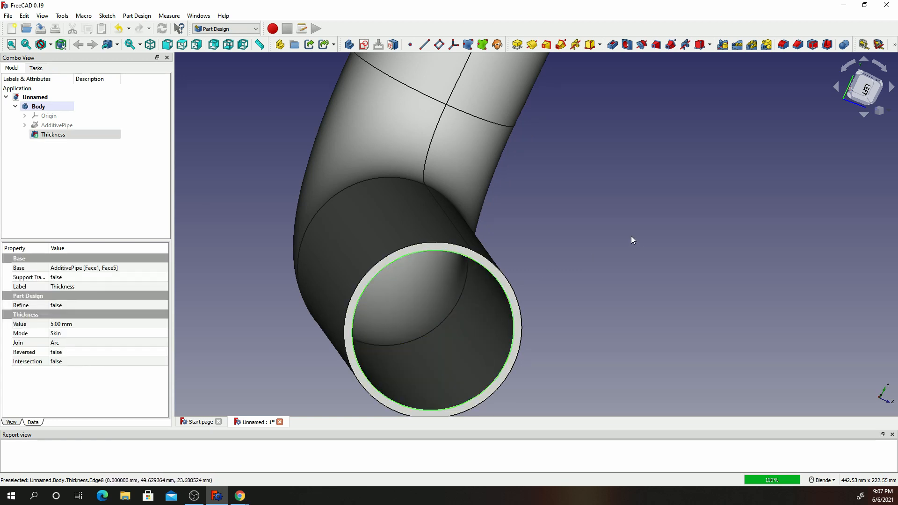
left_click(454, 44)
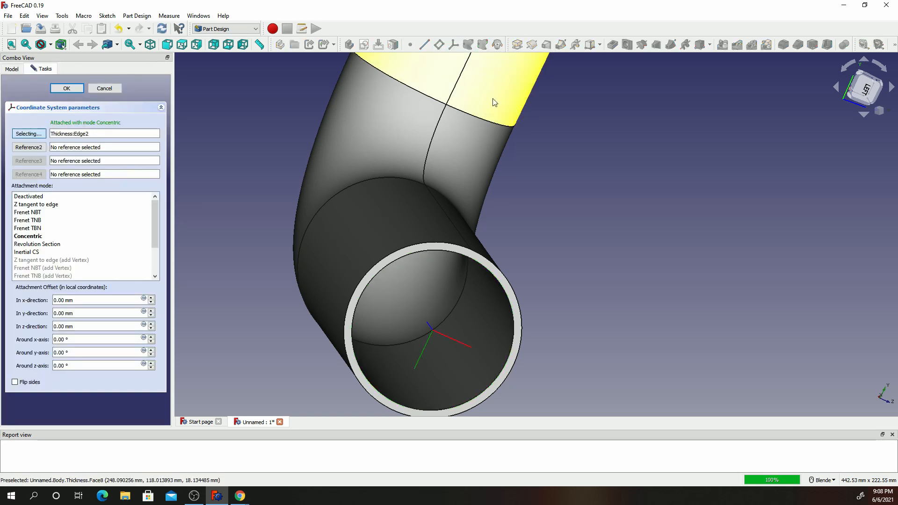
left_click(28, 136)
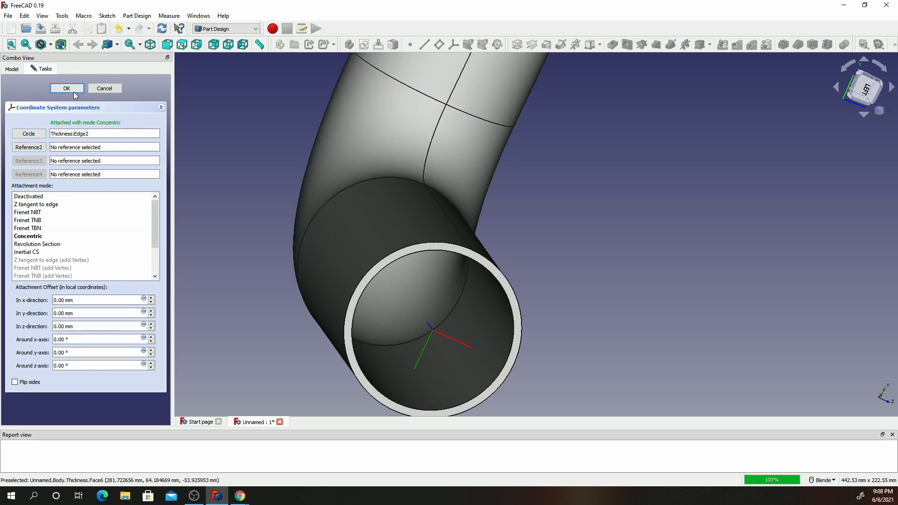
left_click(66, 89)
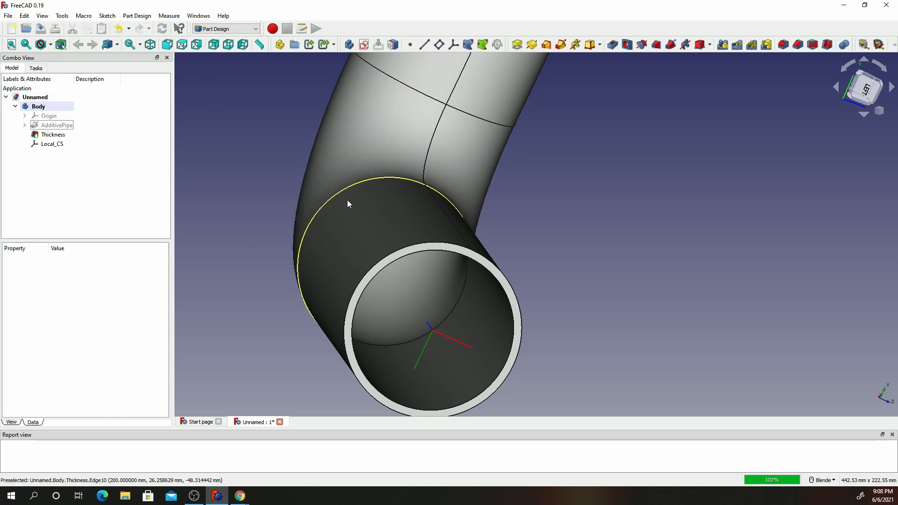
Create a datum plane attached in Plane face mode to the ring-shaped end face around the local coordinate system
scroll(489, 270, "up", 2)
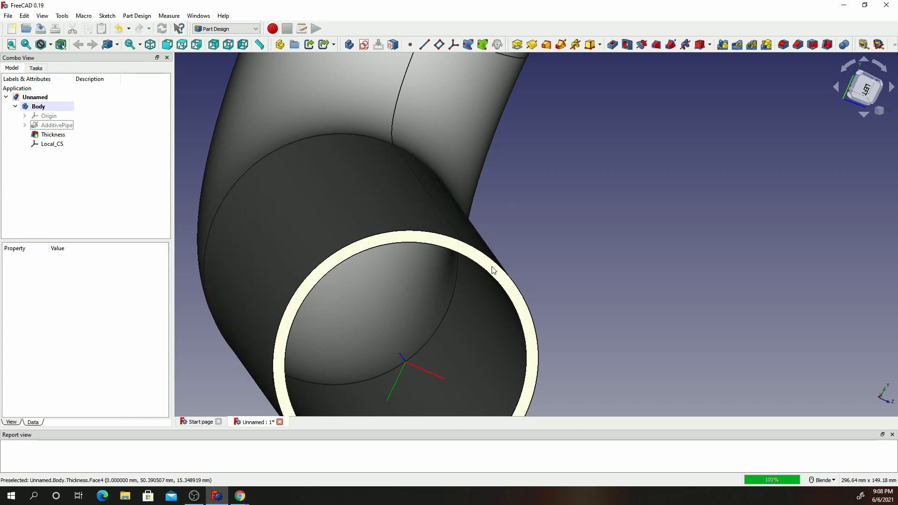
left_click(495, 265)
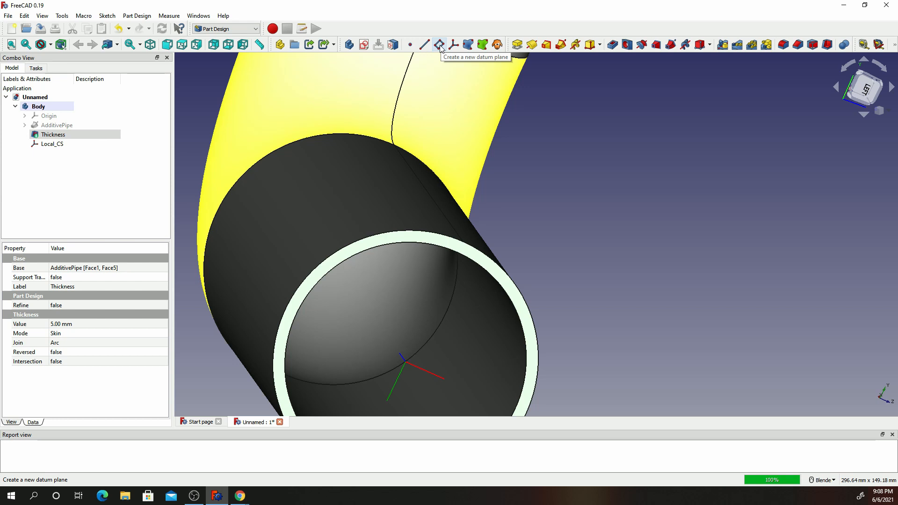
left_click(440, 45)
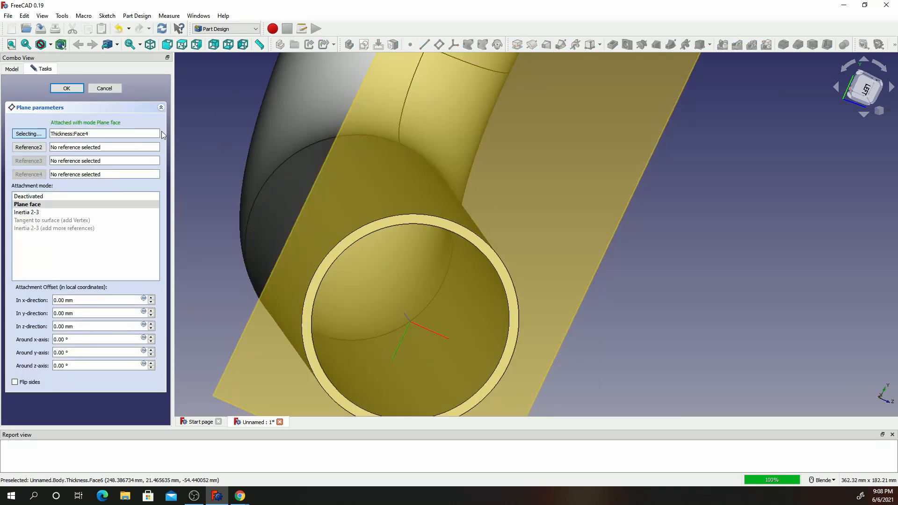
left_click(59, 88)
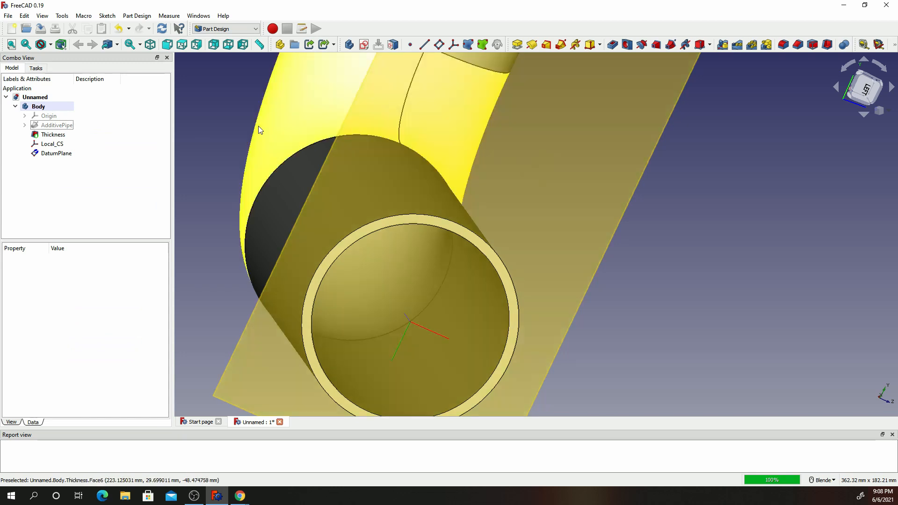
Create a new sketch on the datum plane at the pipe's open end
scroll(450, 215, "down", 4)
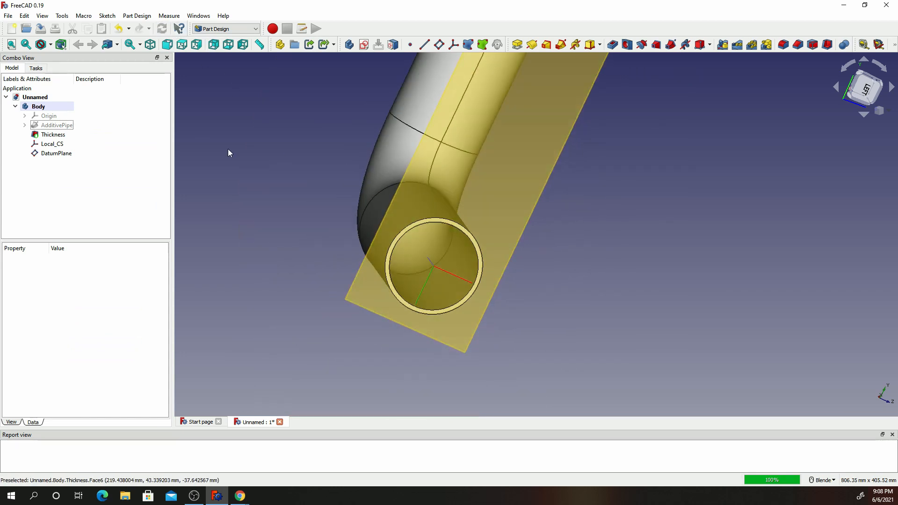
left_click(117, 154)
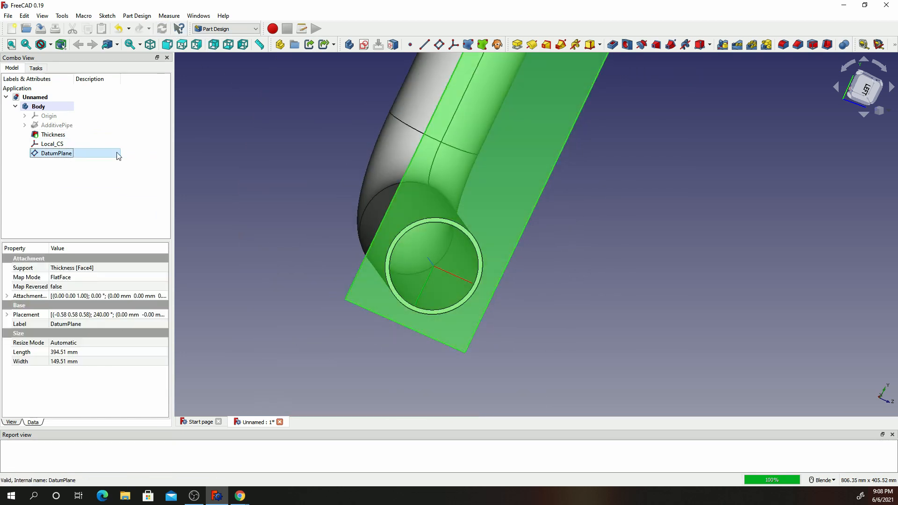
left_click(364, 45)
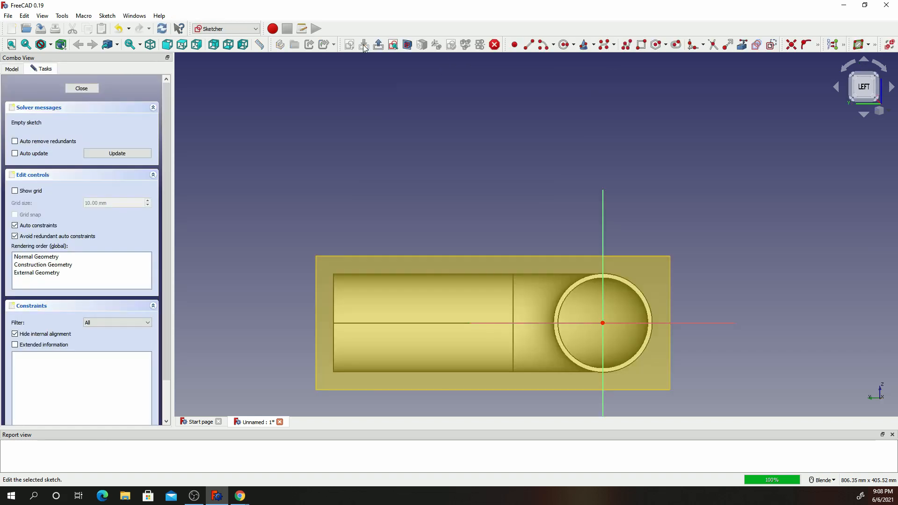
scroll(625, 379, "up", 5)
scroll(597, 216, "up", 3)
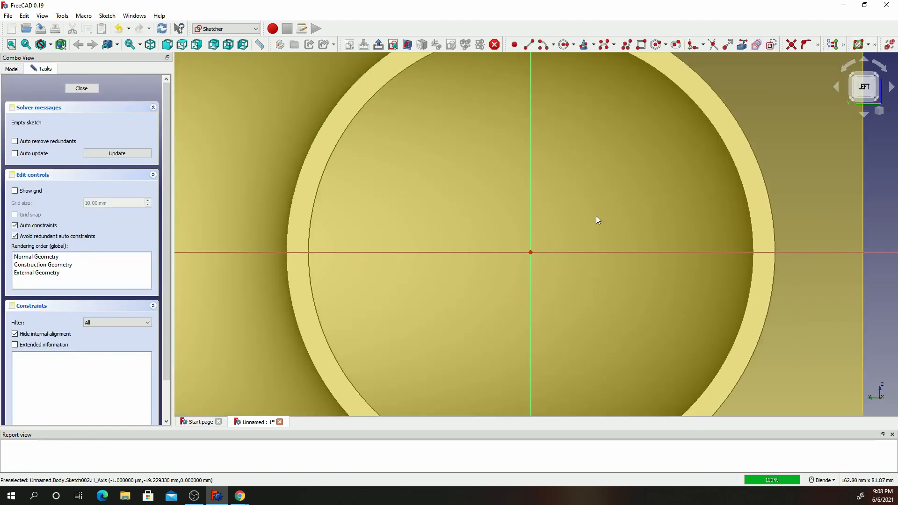
scroll(597, 216, "down", 2)
Sketch two concentric circles centred on the origin with radii of about 39 mm and 66 mm
left_click(564, 45)
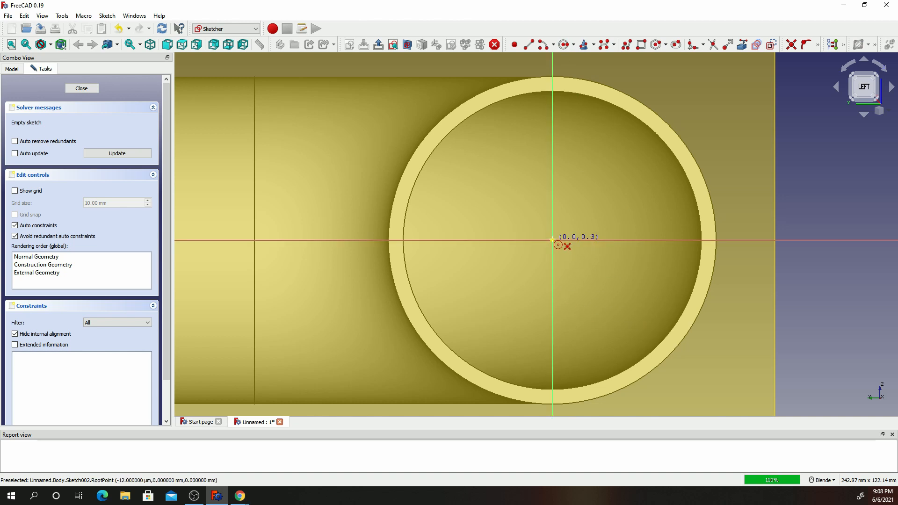
left_click(552, 240)
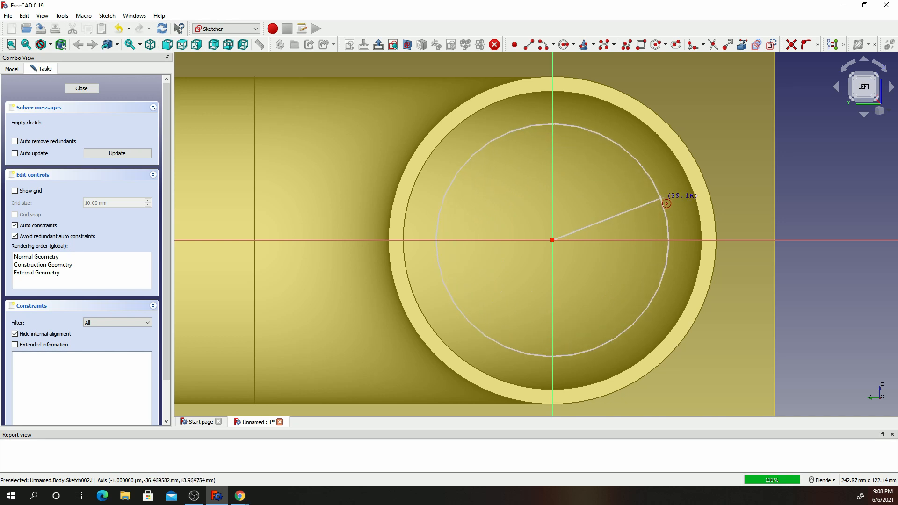
left_click(661, 195)
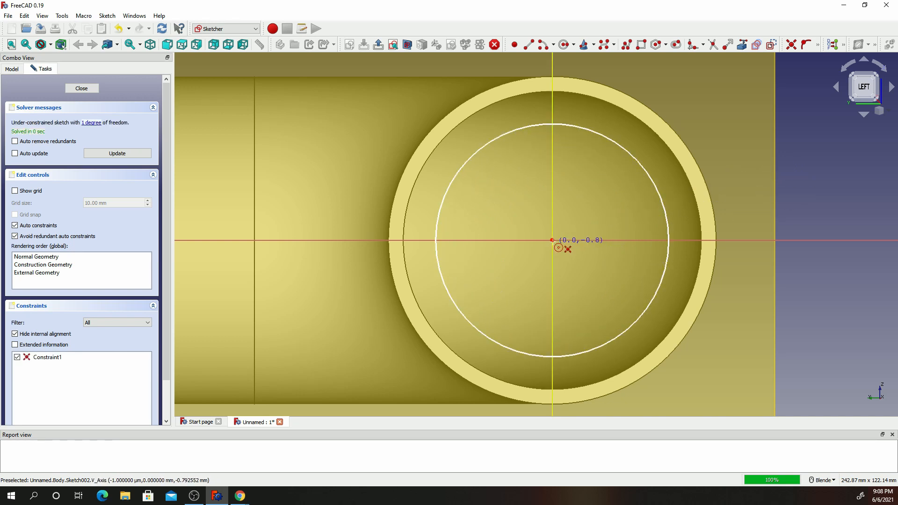
left_click(552, 240)
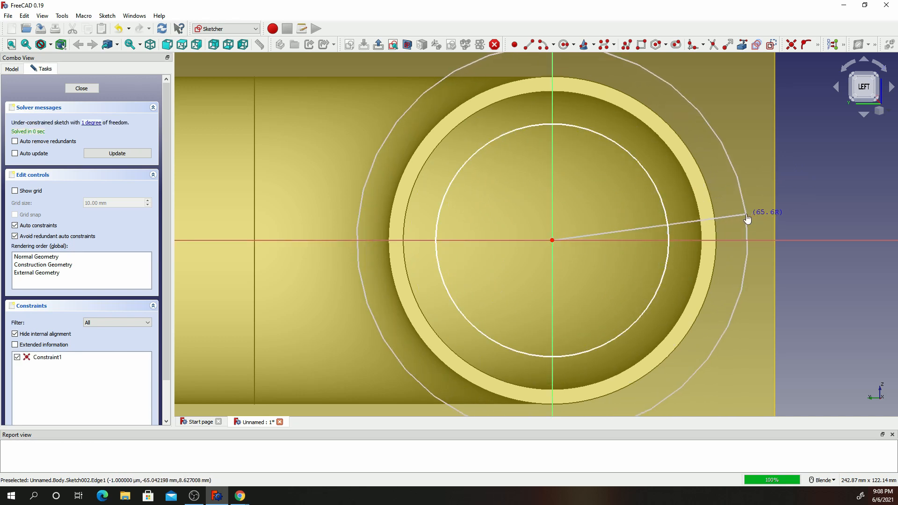
left_click(747, 220)
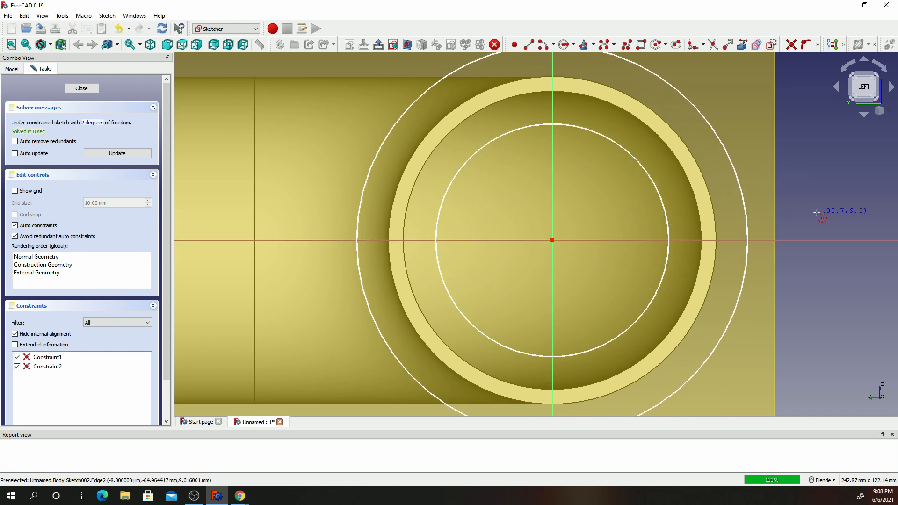
Constrain the inner circle's radius to 50 mm and move its dimension label outside the circles
left_click(817, 44)
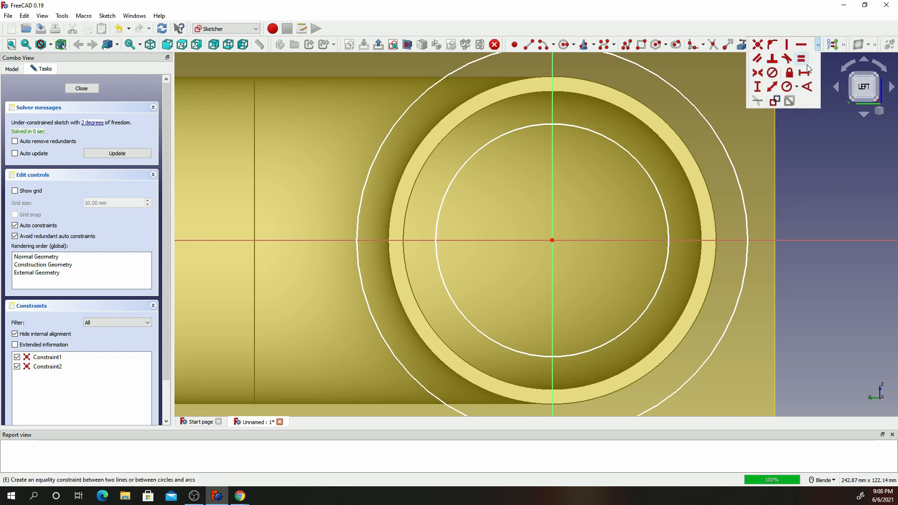
left_click(788, 90)
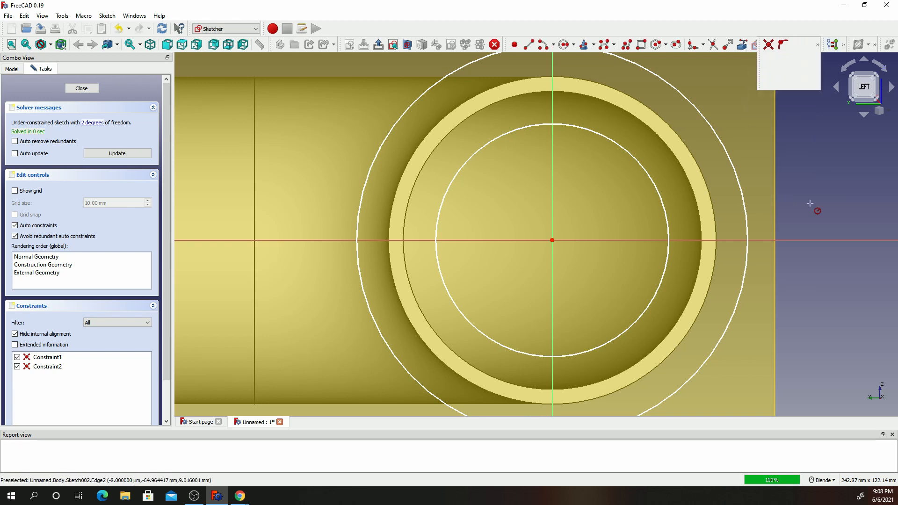
left_click(643, 172)
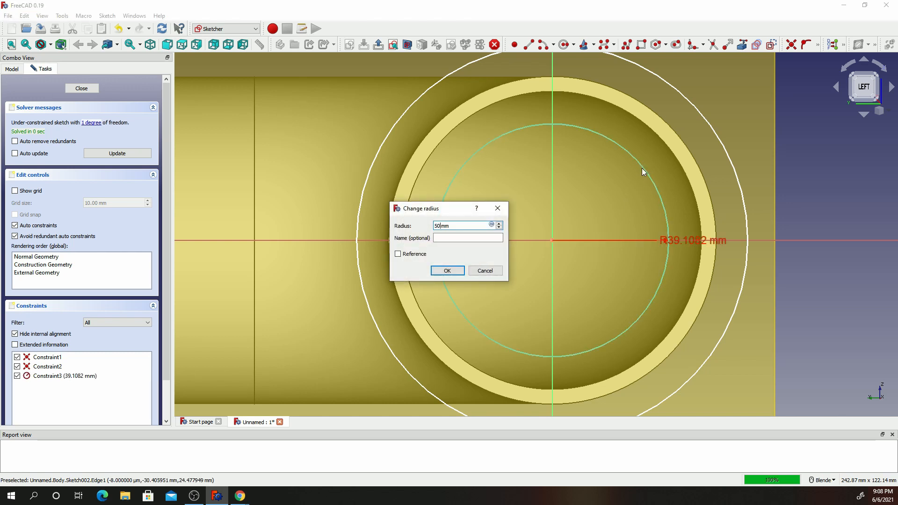
key("Return")
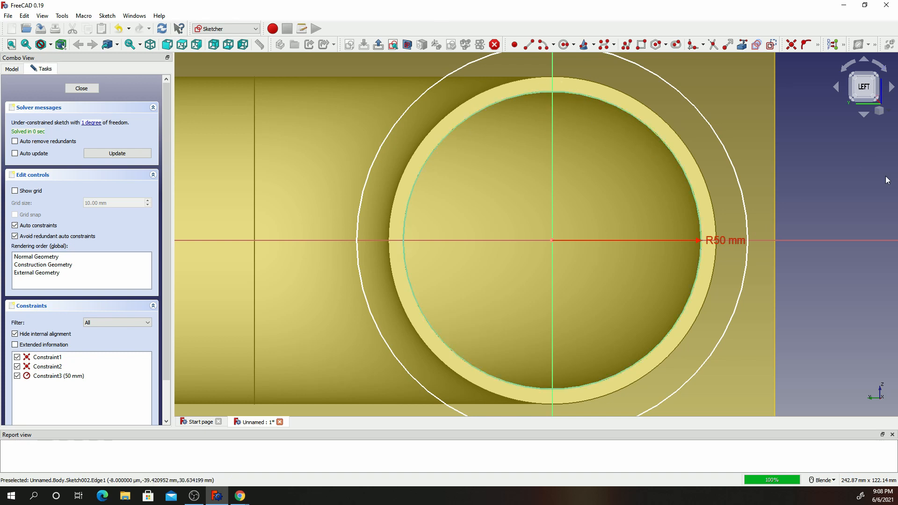
left_click_drag(737, 243, 813, 188)
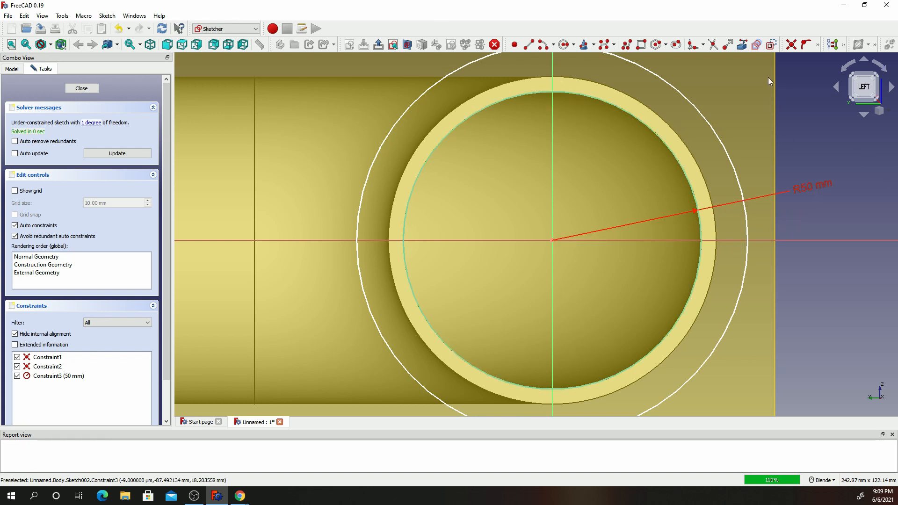
Constrain the outer circle's radius to 90 mm and close the sketch
left_click(820, 47)
left_click(790, 93)
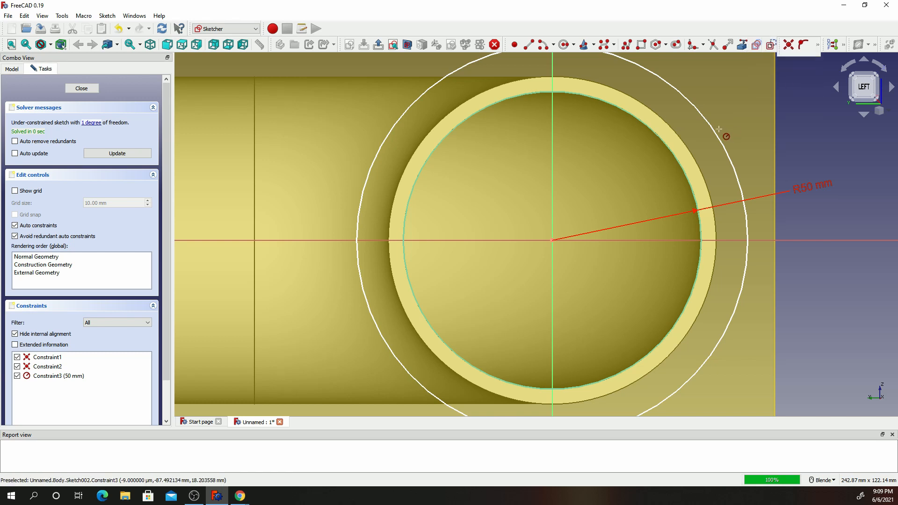
left_click(709, 125)
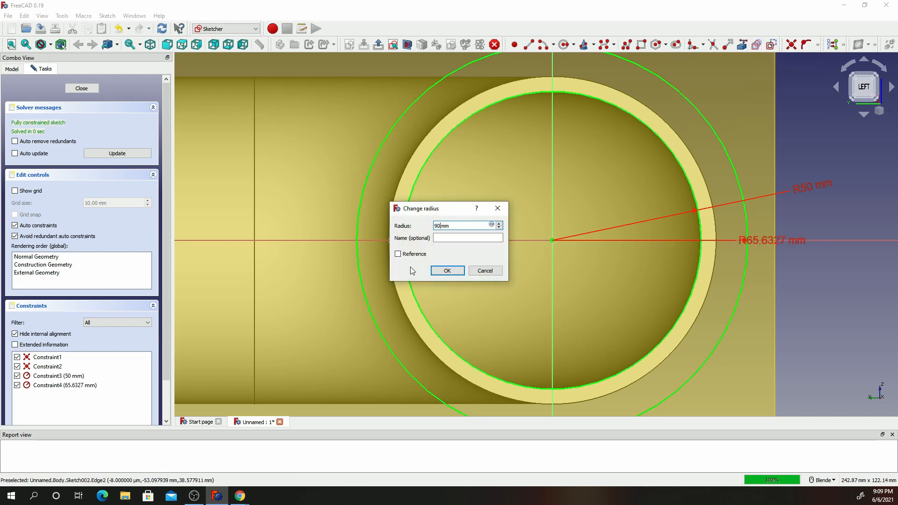
type("90")
key("Return")
scroll(609, 200, "down", 3)
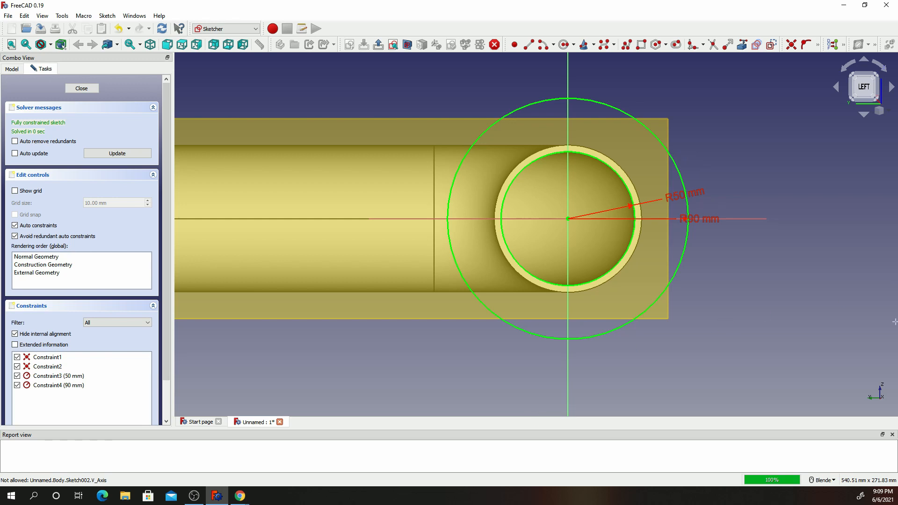
left_click(89, 88)
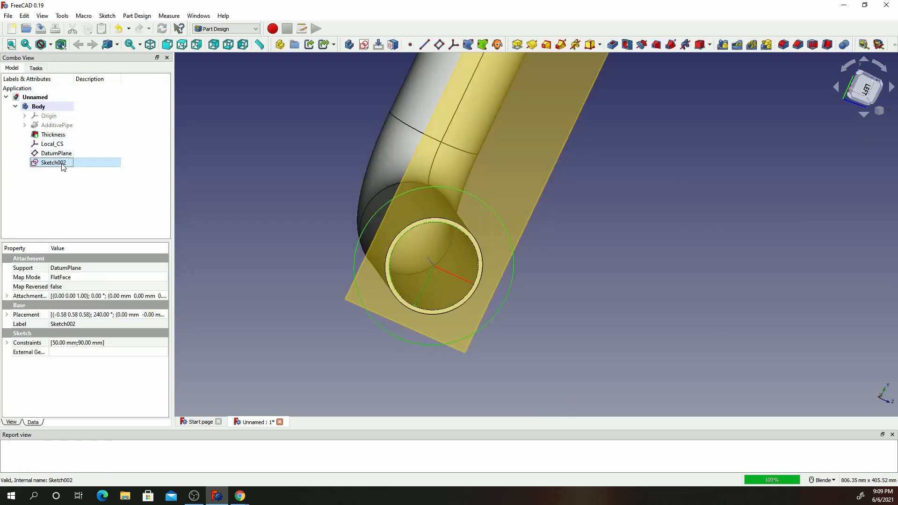
Pad the two-circle sketch by 10 mm to form a ring-shaped flange at the pipe end
left_click(613, 45)
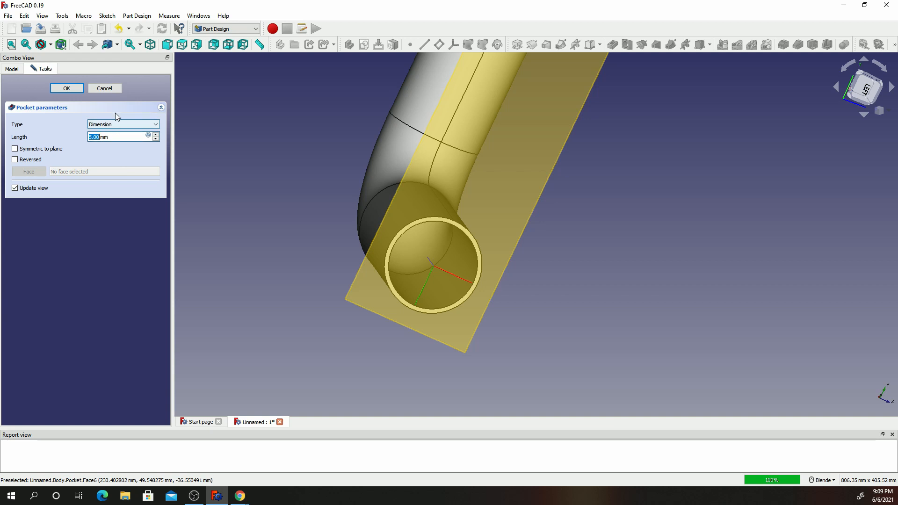
left_click(117, 88)
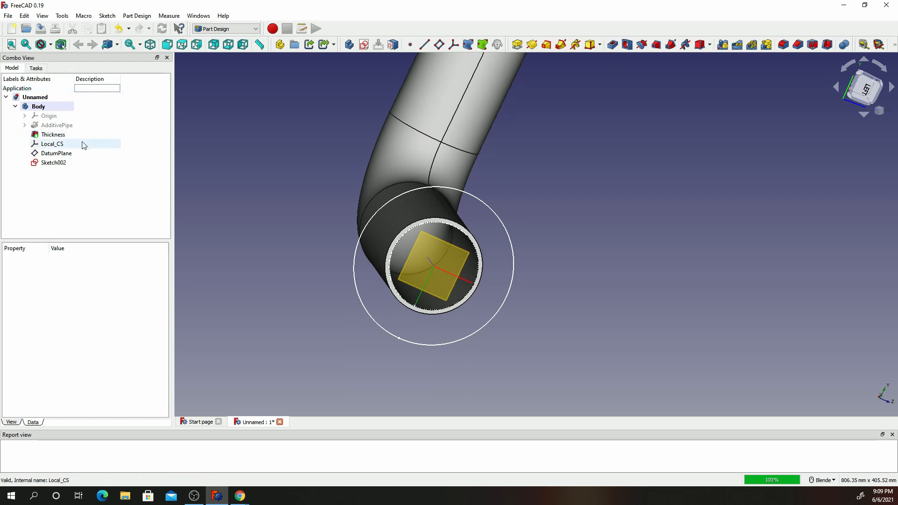
left_click(53, 163)
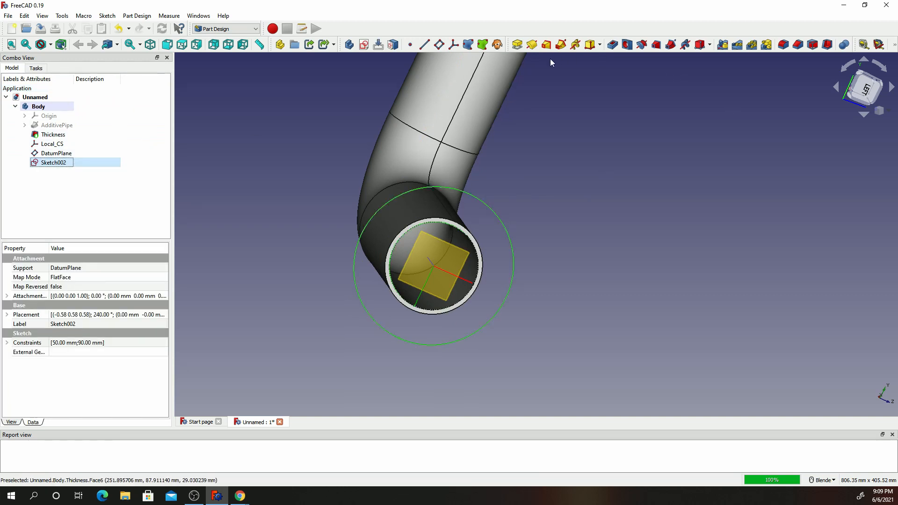
left_click(517, 45)
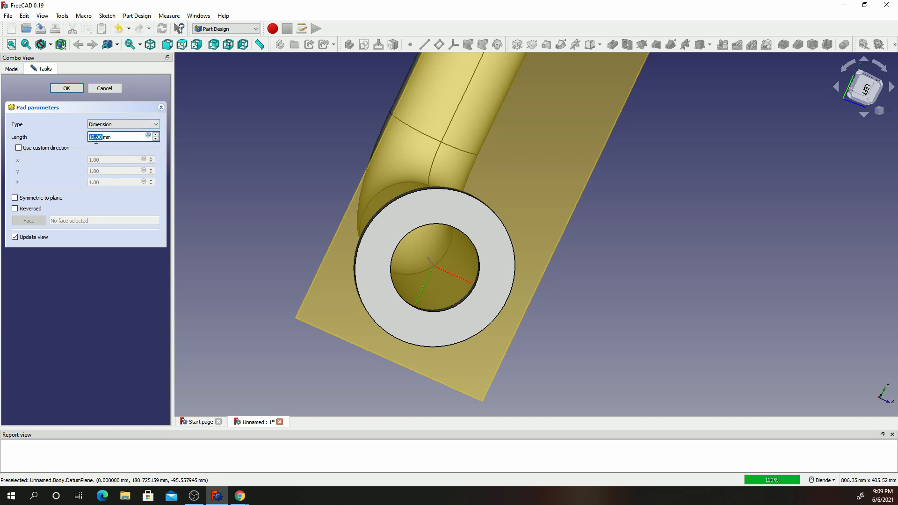
scroll(435, 217, "down", 4)
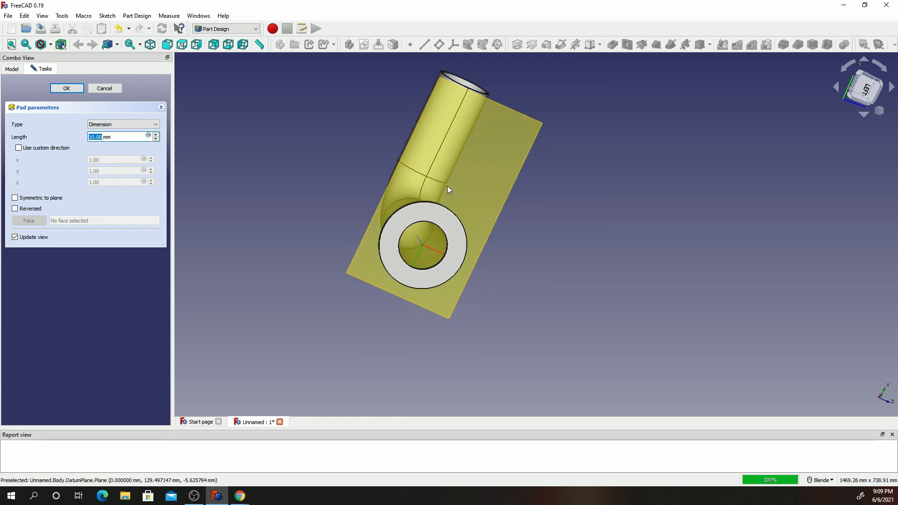
middle_click_drag(448, 189, 430, 140)
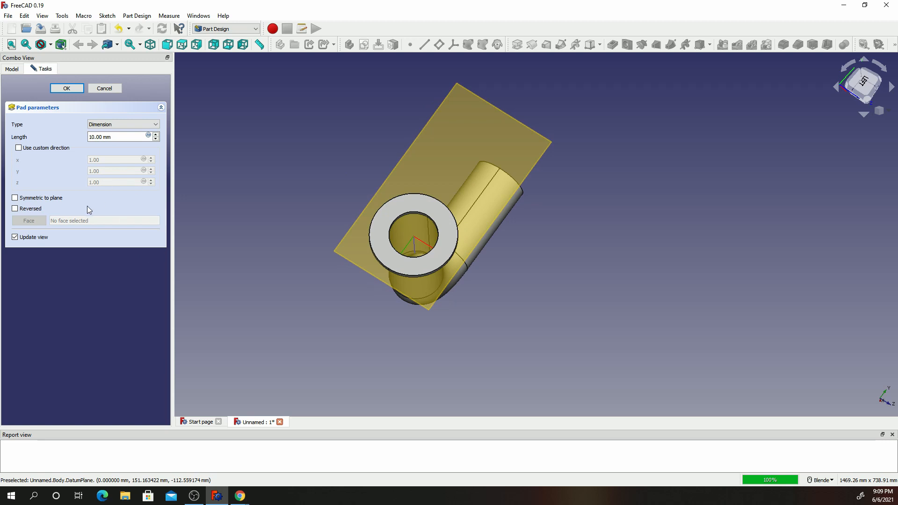
left_click(67, 89)
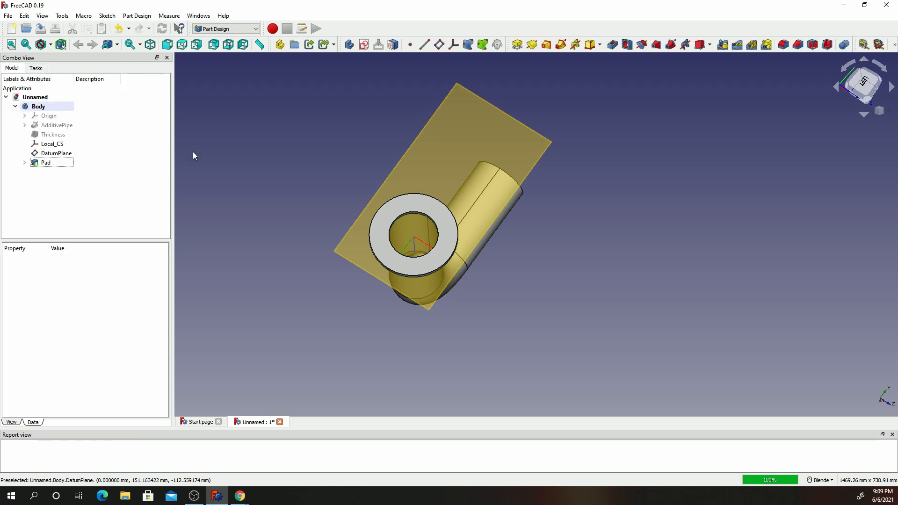
Create a new sketch on the same datum plane at the flange and switch on the section view at the sketch plane
scroll(411, 178, "down", 3)
scroll(377, 149, "up", 6)
scroll(378, 154, "up", 3)
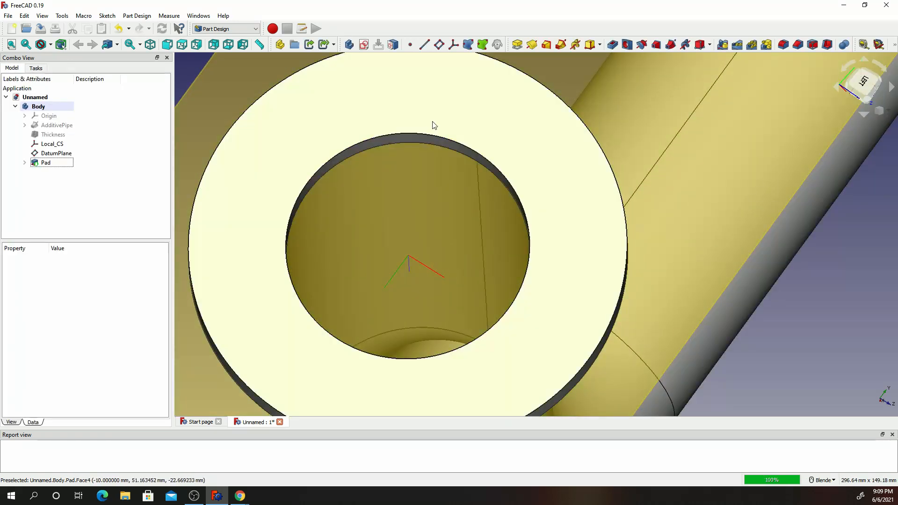
scroll(431, 125, "down", 3)
scroll(370, 105, "down", 2)
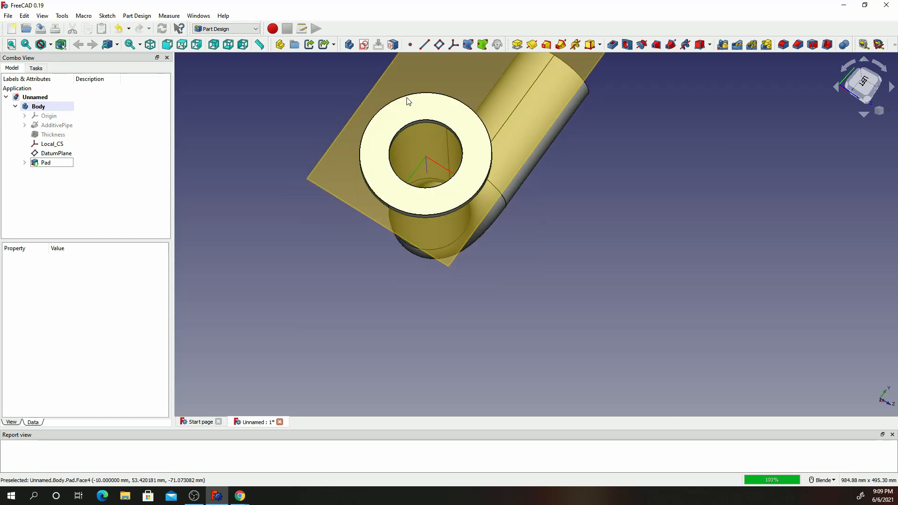
left_click(59, 155)
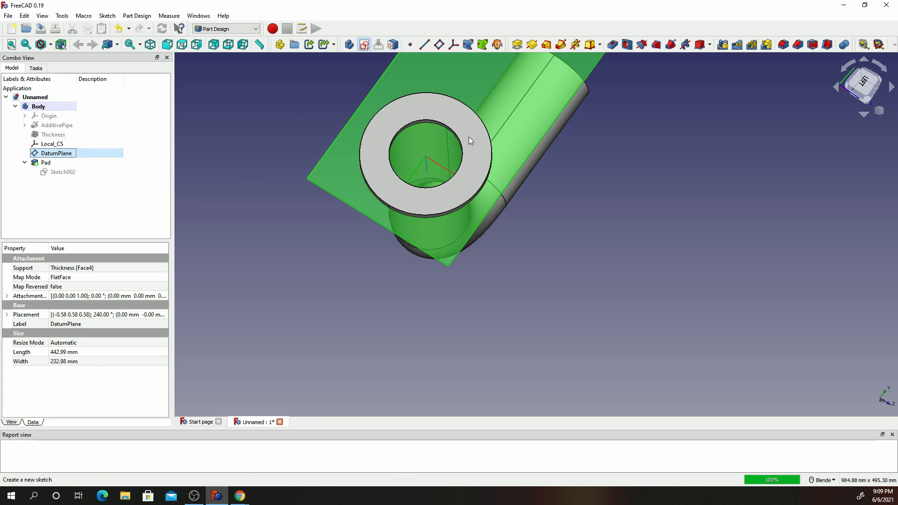
scroll(599, 322, "up", 5)
scroll(518, 357, "down", 1)
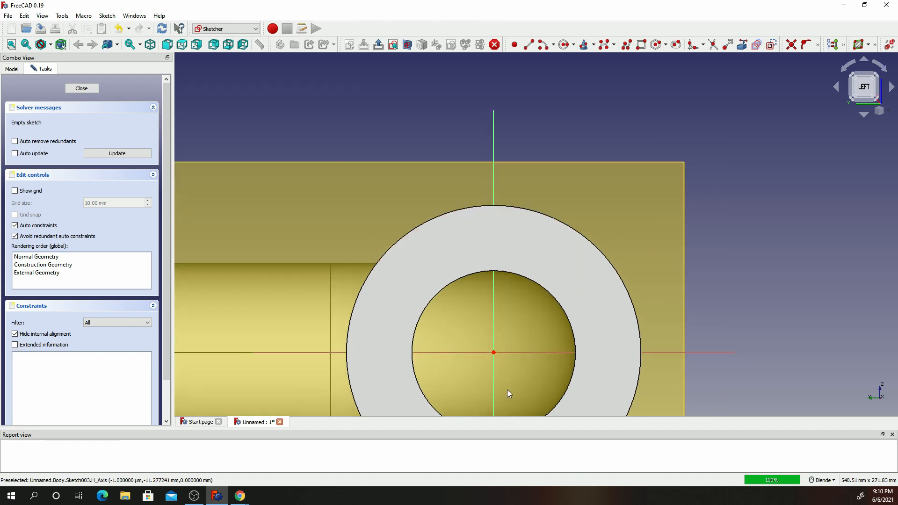
scroll(509, 393, "up", 4)
scroll(551, 296, "down", 3)
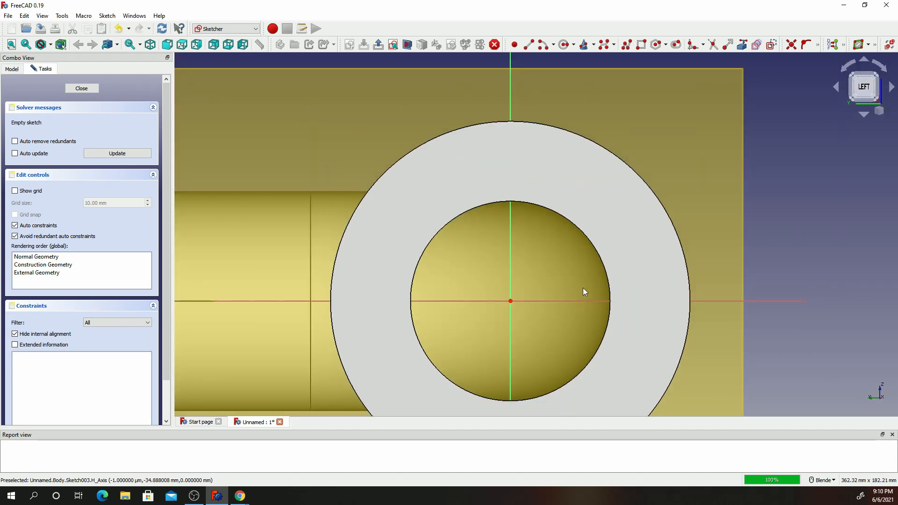
left_click(412, 47)
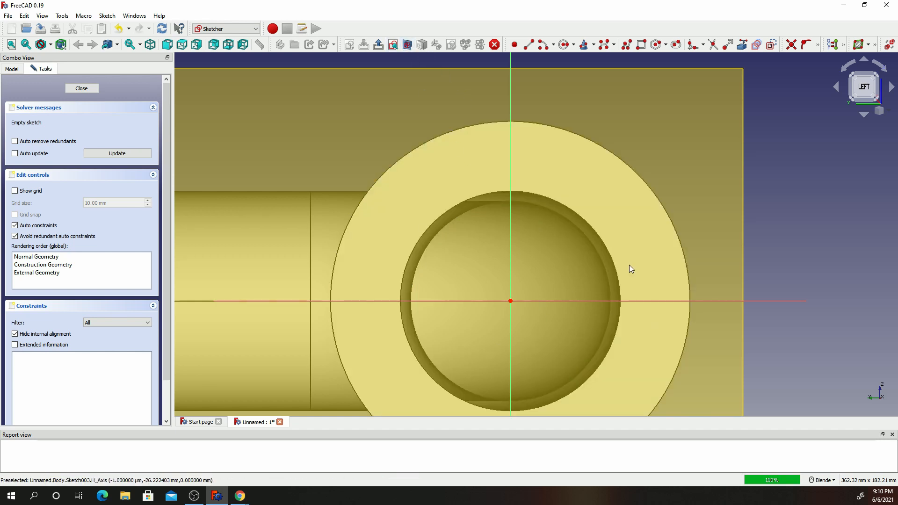
Sketch a circle of about 12.9 mm radius centred on the horizontal axis, within the flange ring
left_click(564, 44)
left_click(660, 301)
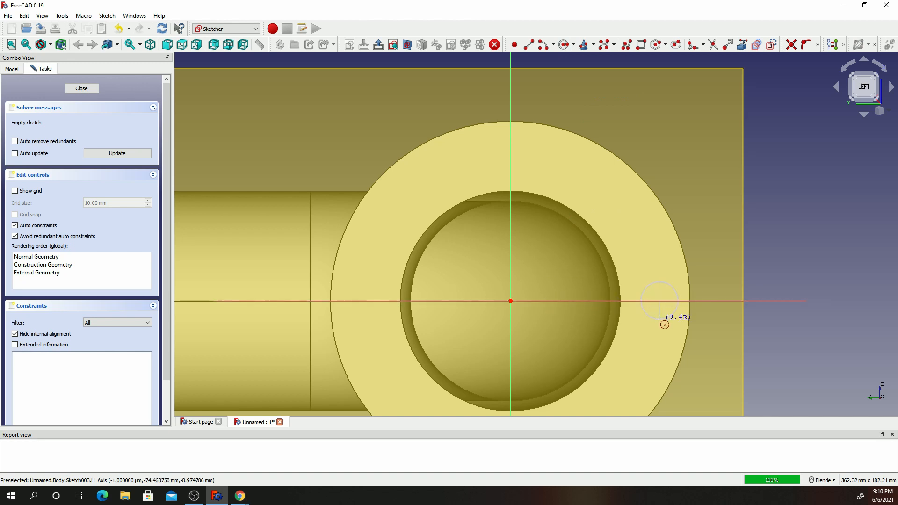
left_click(660, 328)
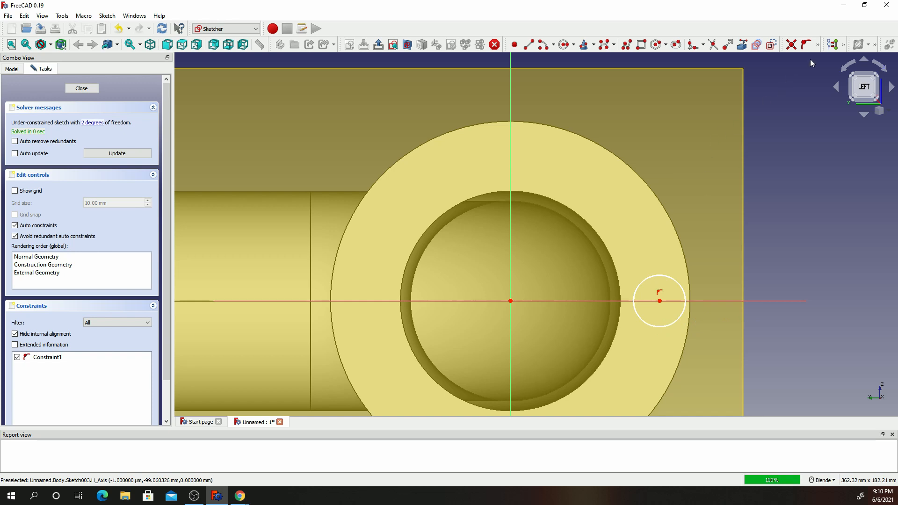
Constrain the bolt-hole circle's radius to 8 mm and move the radius label clear of the circle
left_click(818, 44)
left_click(806, 74)
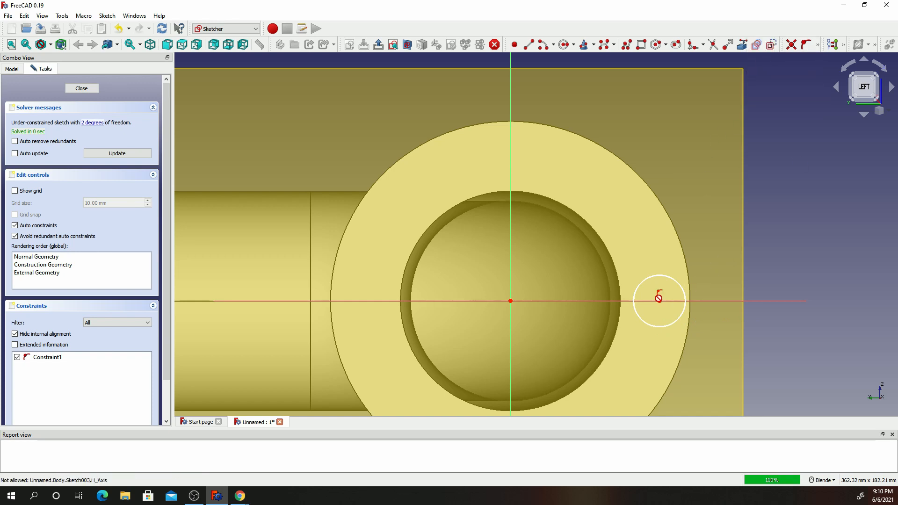
left_click(679, 283)
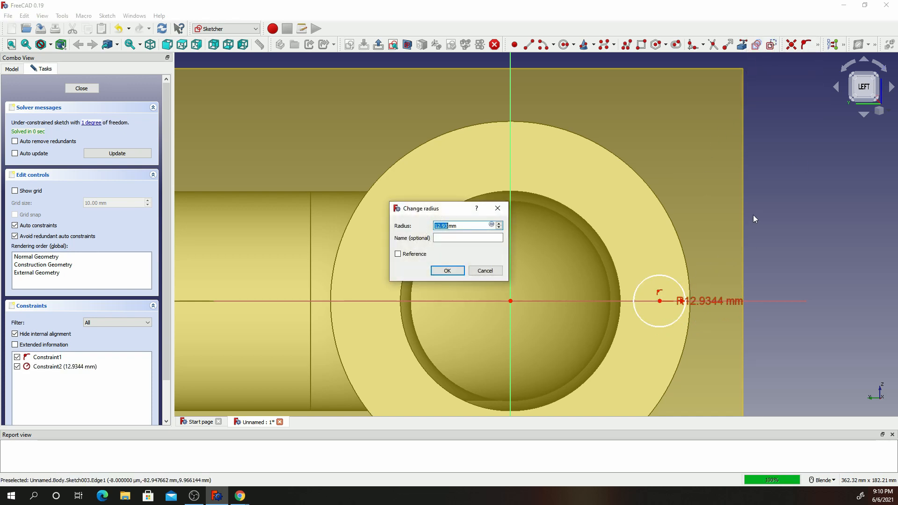
key("Return")
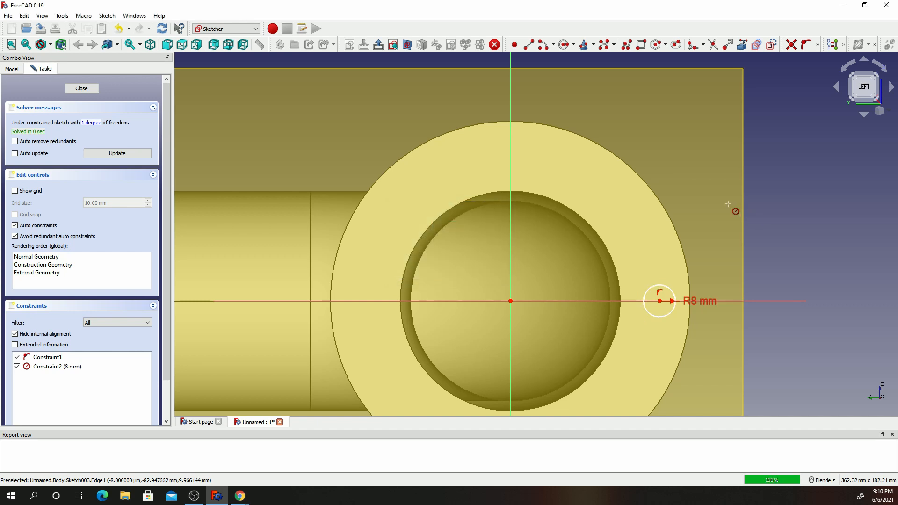
left_click_drag(702, 301, 725, 248)
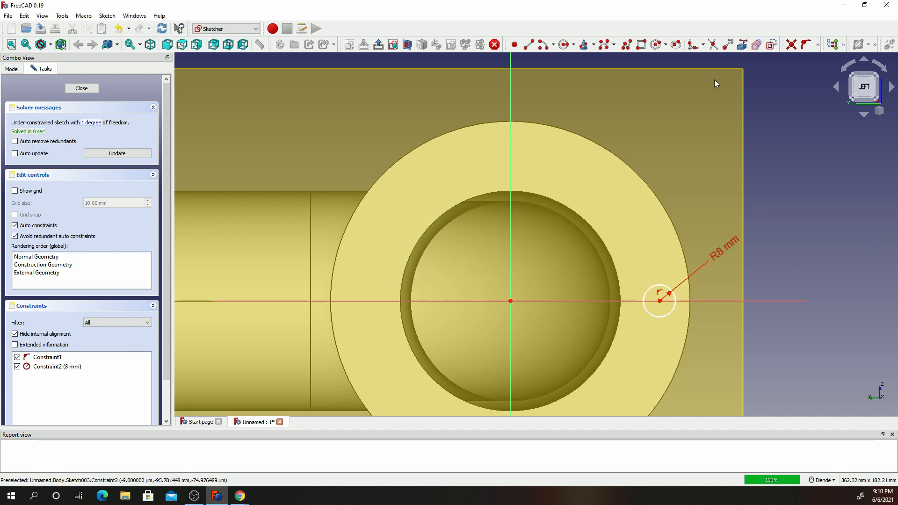
Set the horizontal distance from the origin to the small circle's centre to 70 mm and close the sketch
left_click(817, 45)
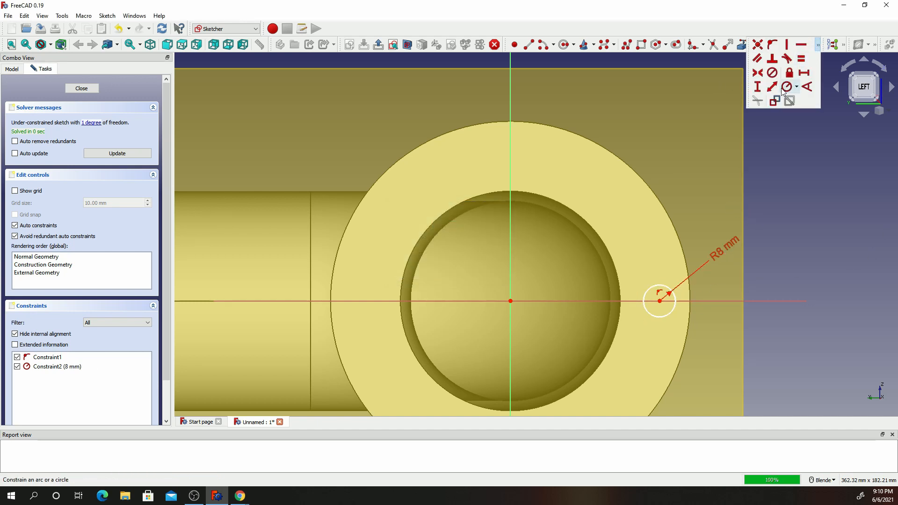
left_click(803, 75)
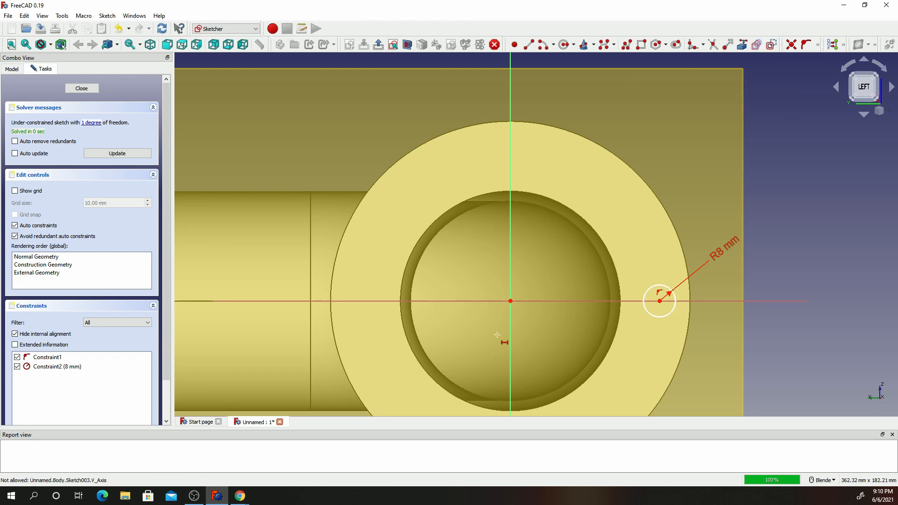
left_click(510, 301)
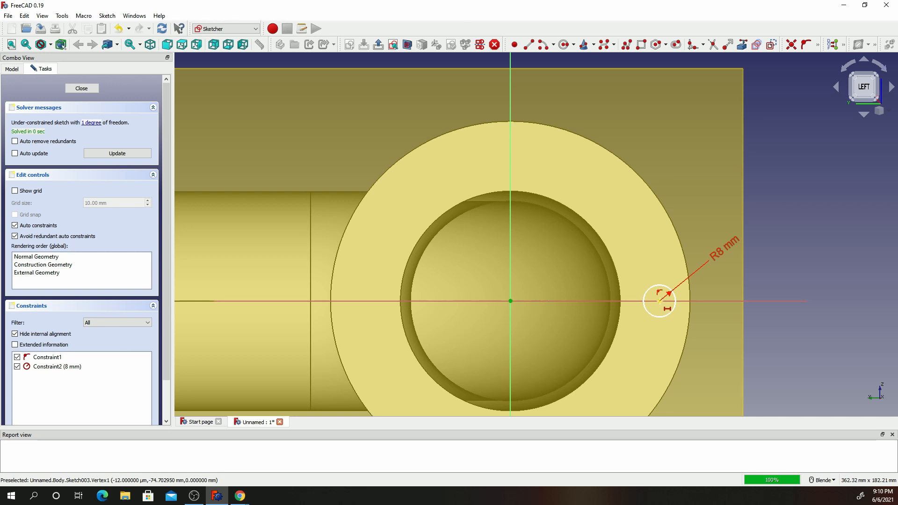
left_click(660, 301)
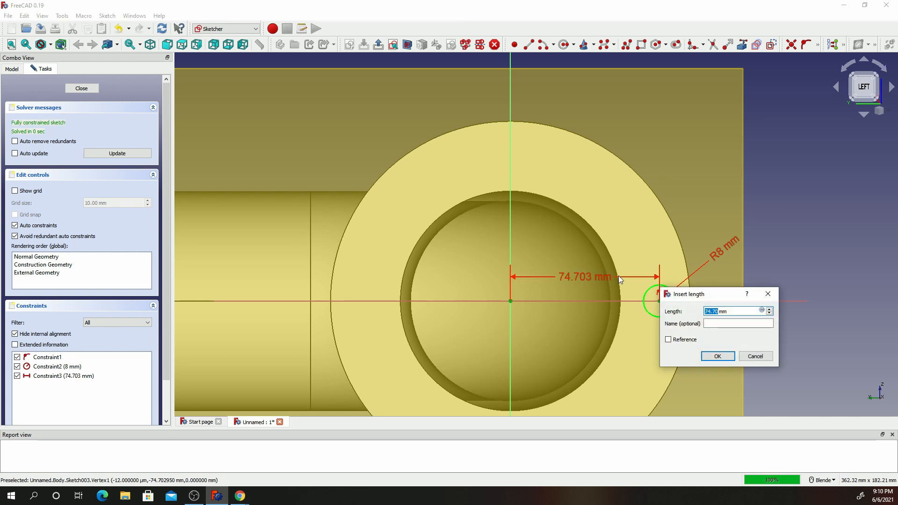
type("70")
left_click(717, 356)
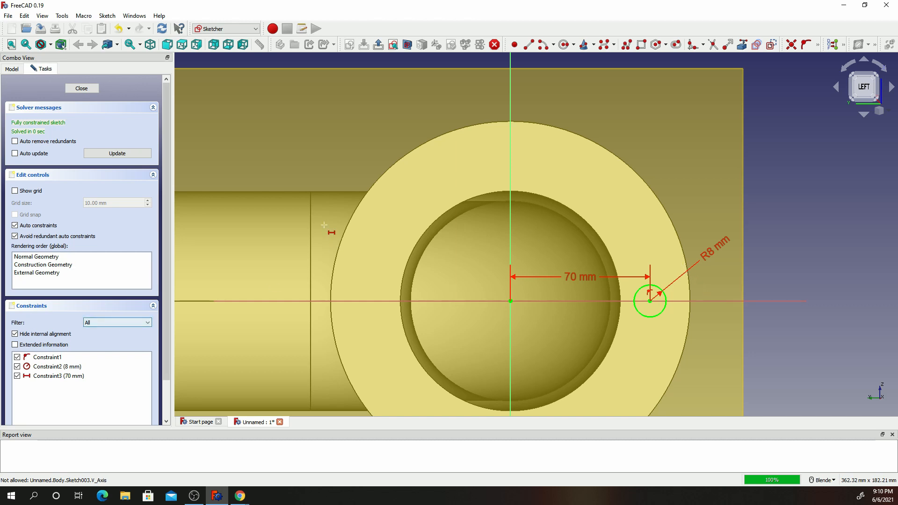
scroll(218, 172, "down", 1)
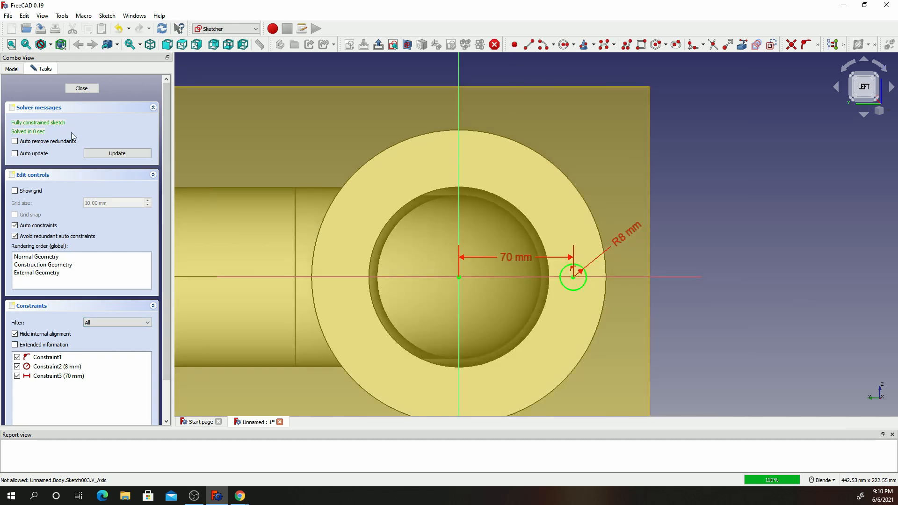
left_click(83, 90)
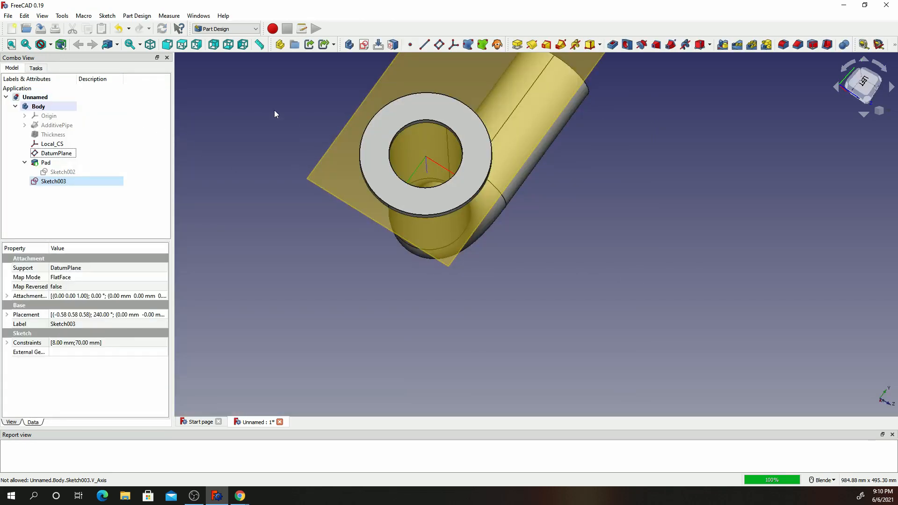
Pocket the bolt-hole sketch through the flange with type To first and the direction reversed
left_click(53, 181)
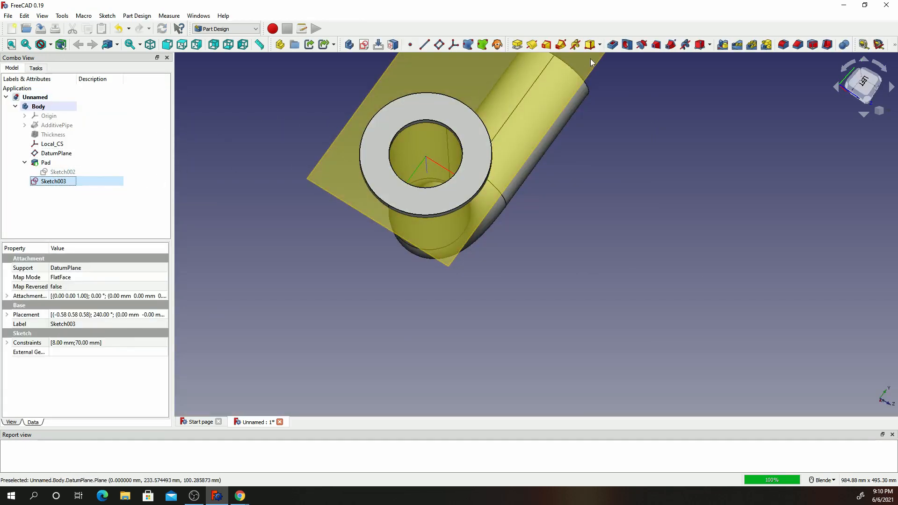
left_click(613, 45)
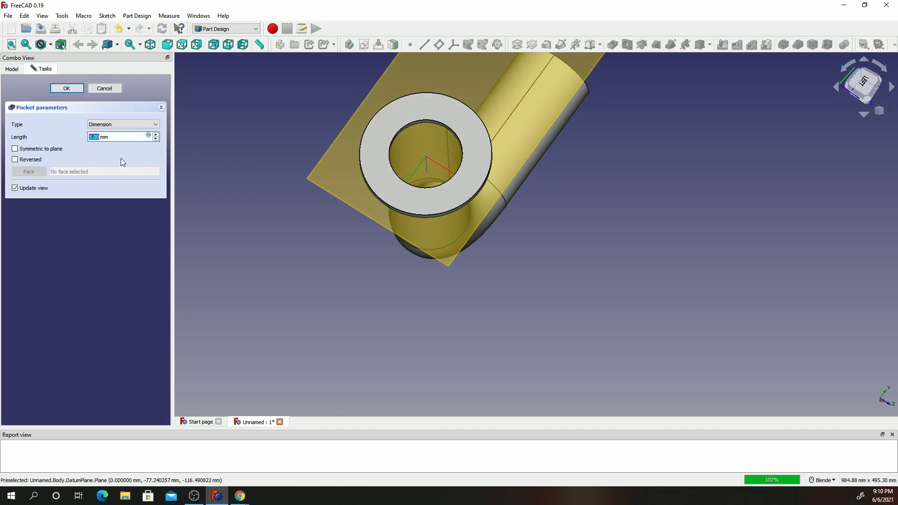
left_click(116, 127)
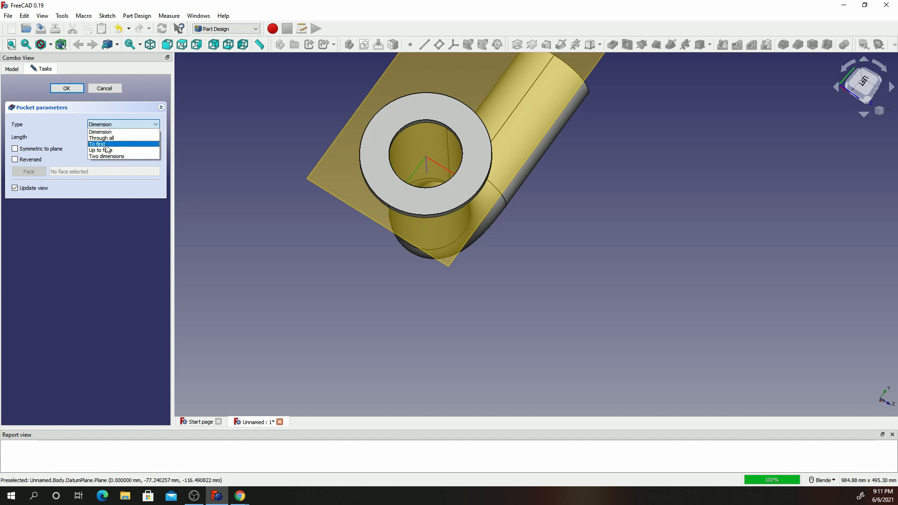
left_click(131, 144)
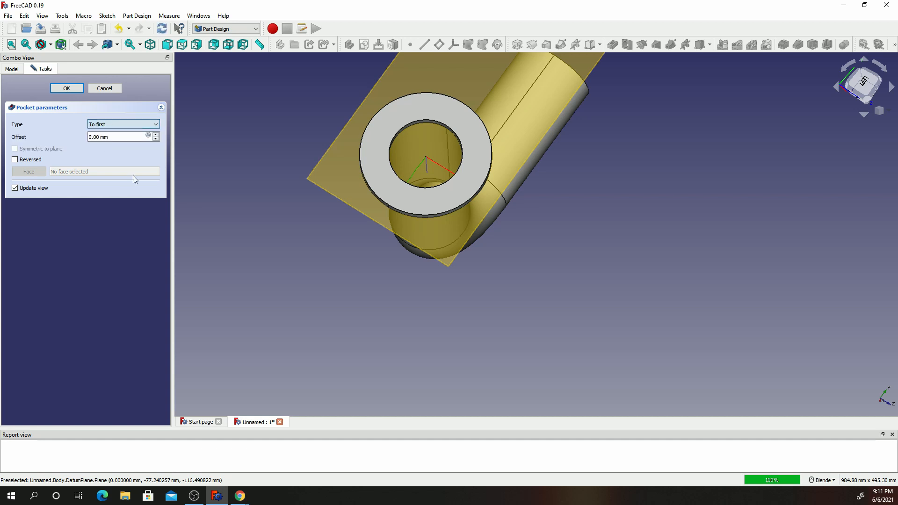
left_click(15, 160)
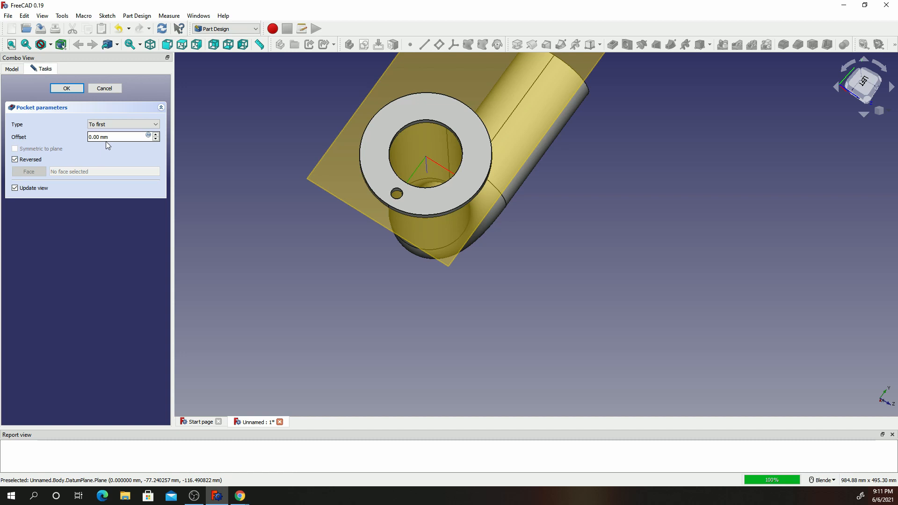
left_click(68, 89)
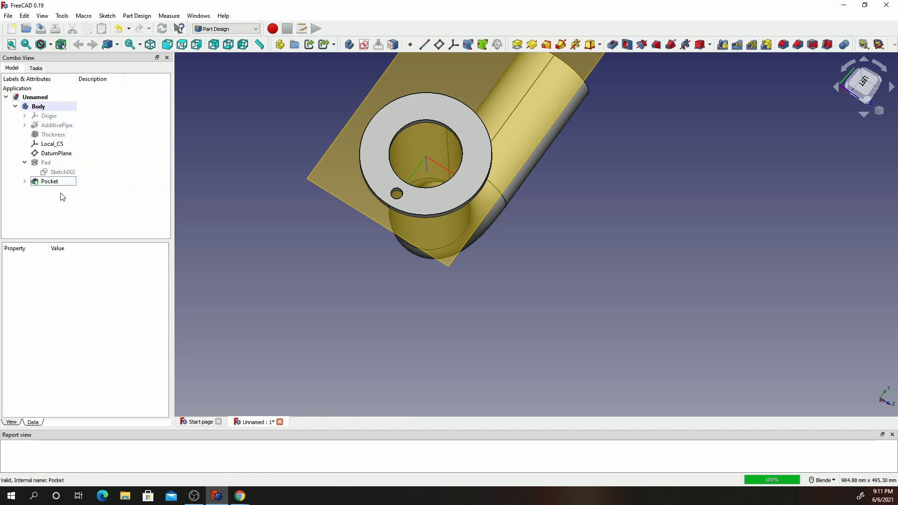
Create a polar pattern of the bolt-hole pocket with 8 occurrences over 360° about the normal sketch axis
left_click(49, 182)
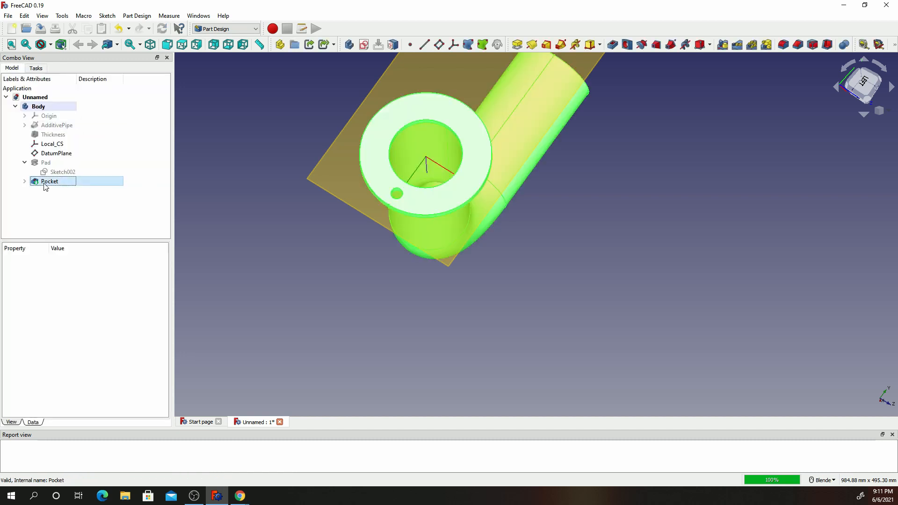
left_click(751, 47)
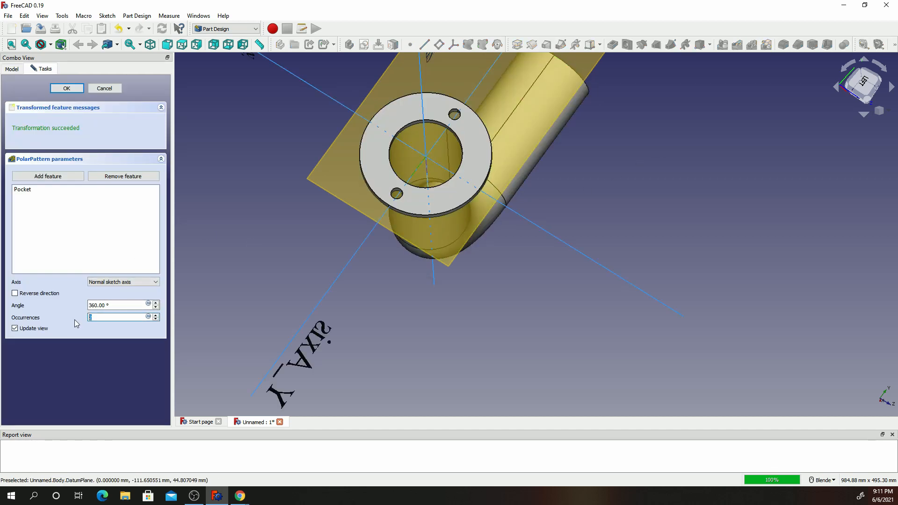
left_click(61, 87)
Examine the bent pipe and the patterned flange holes from the side and close up
scroll(459, 110, "down", 4)
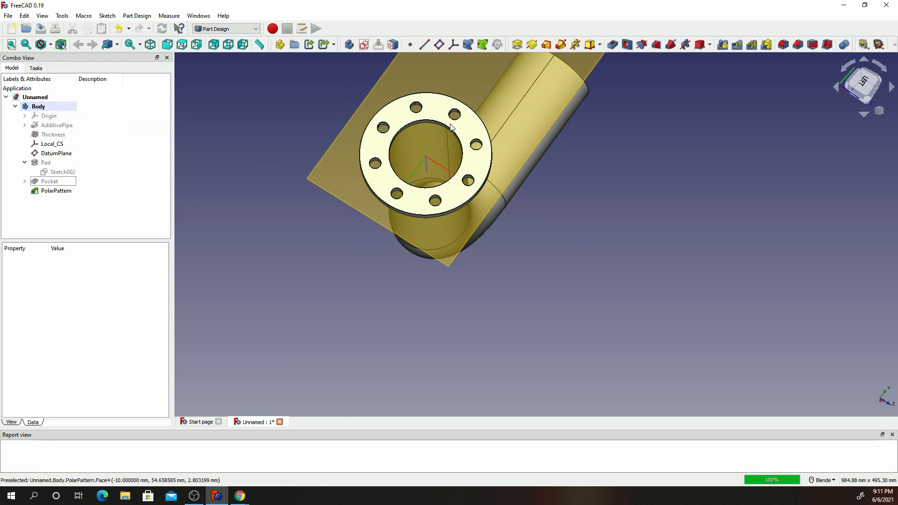
middle_click_drag(451, 92, 525, 203)
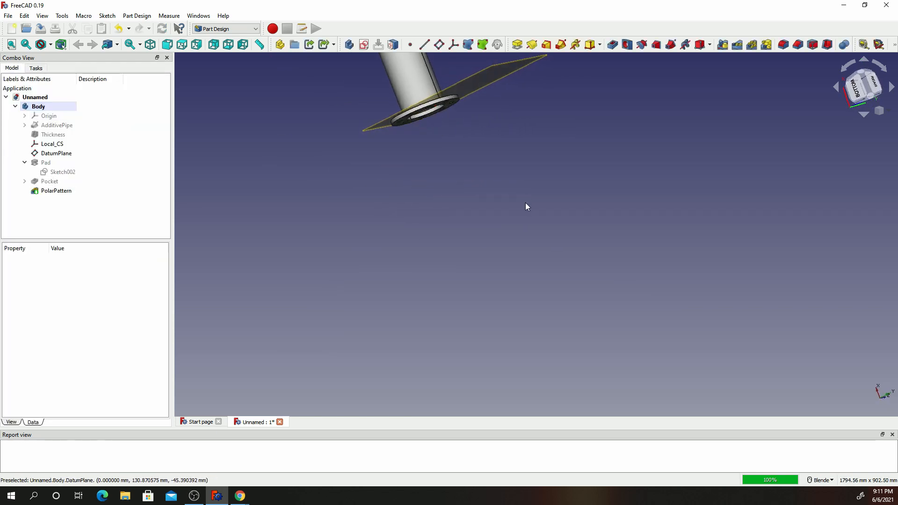
middle_click_drag(380, 112, 406, 347, "shift")
scroll(398, 355, "up", 6)
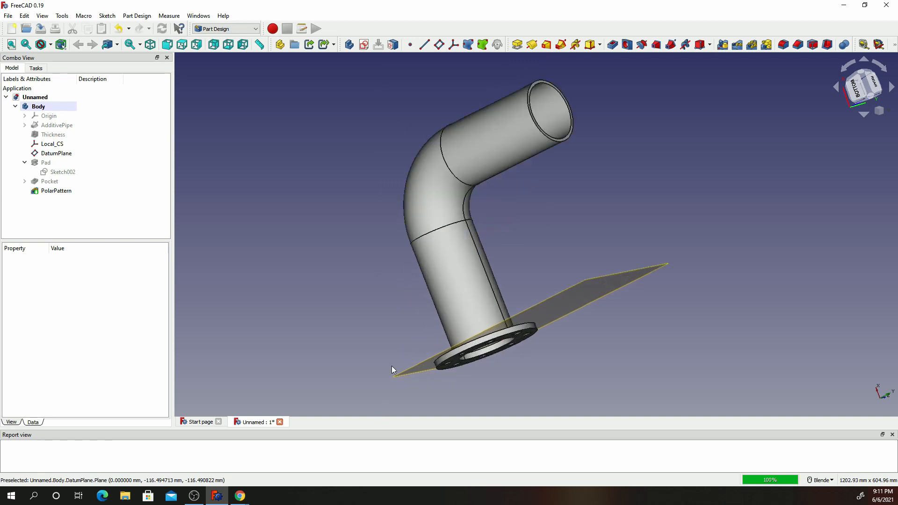
scroll(431, 311, "down", 3)
scroll(628, 280, "up", 2)
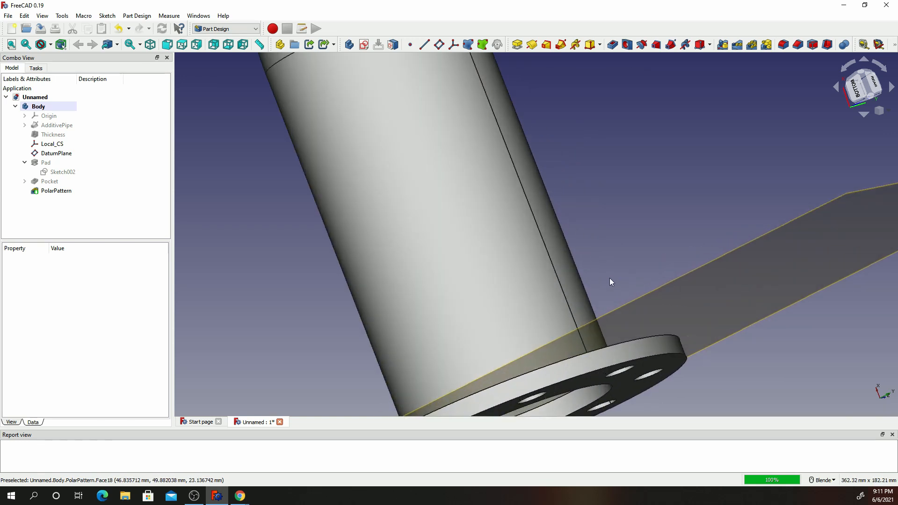
scroll(609, 279, "down", 5)
scroll(620, 271, "up", 4)
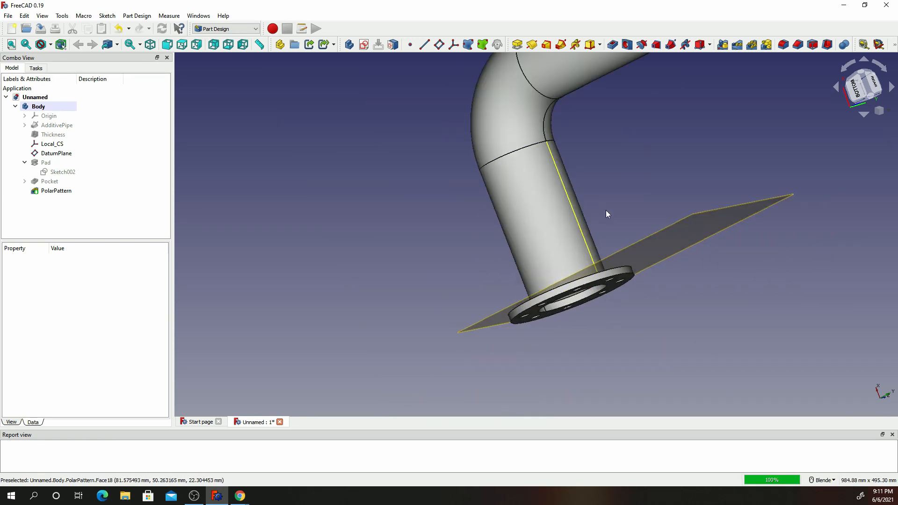
Add a local coordinate system concentric with the inner edge of the pipe's open end and recompute the model
middle_click_drag(606, 214, 596, 131)
middle_click_drag(564, 96, 605, 176)
scroll(605, 176, "up", 5)
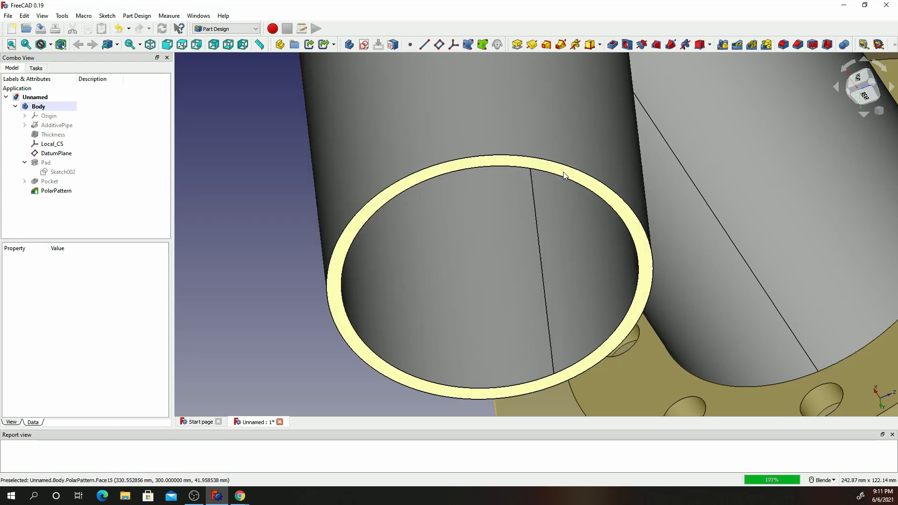
left_click(562, 182)
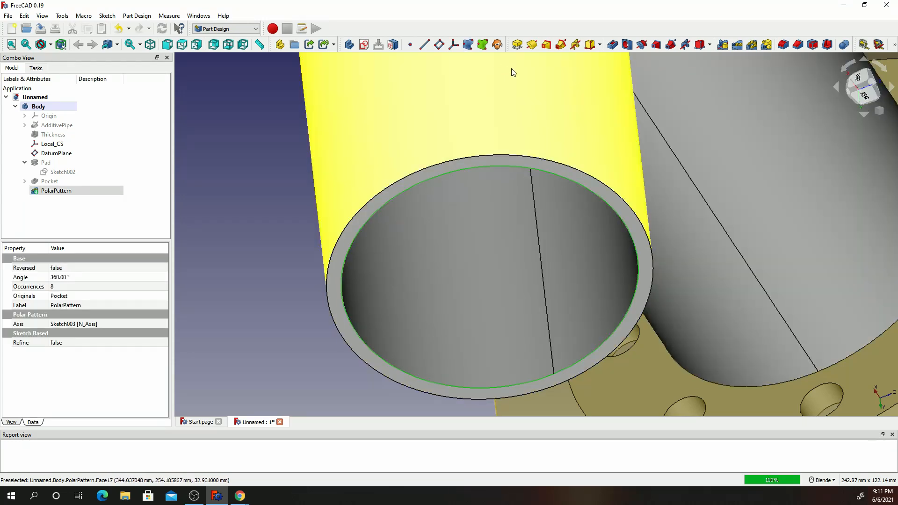
left_click(455, 47)
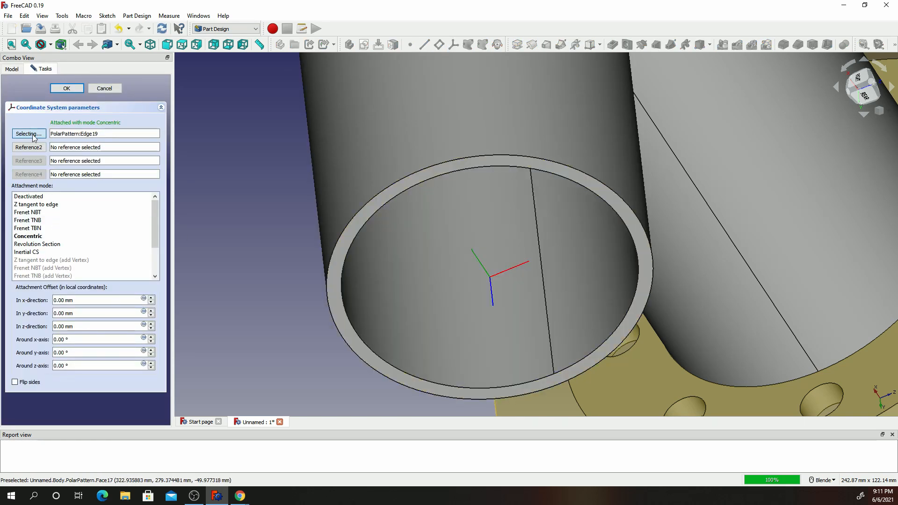
left_click(67, 89)
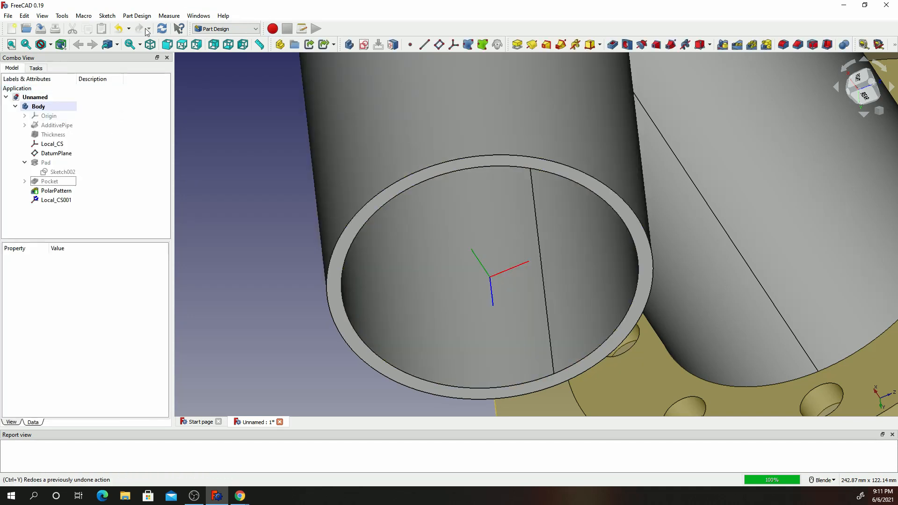
left_click(164, 30)
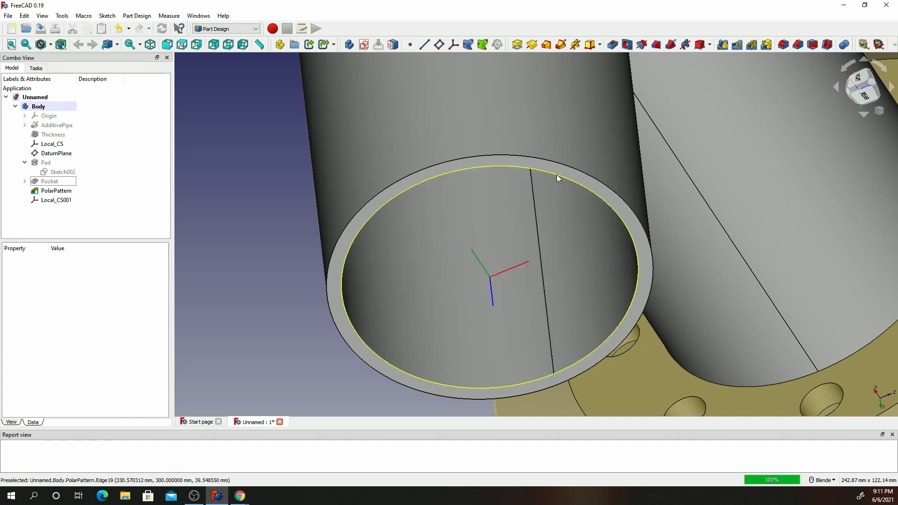
Create a datum plane on the ring face of the open pipe end in Plane face mode
left_click(562, 172)
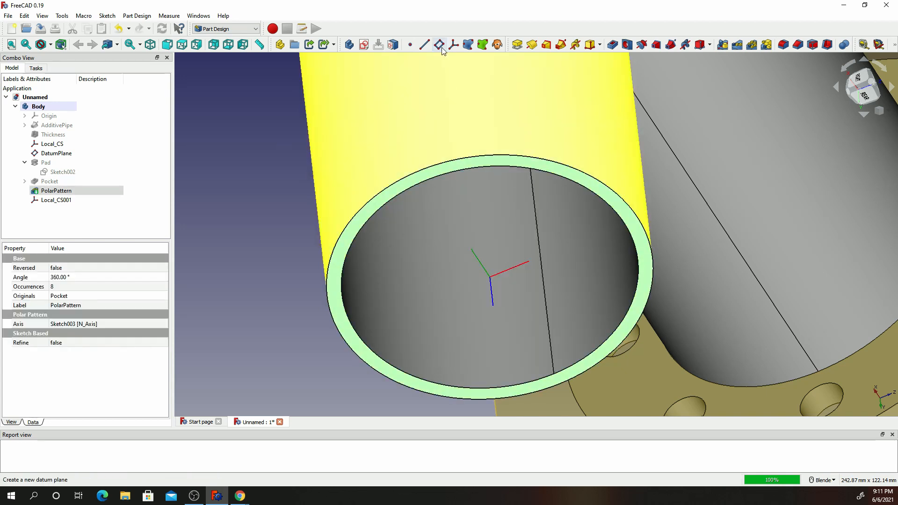
left_click(440, 45)
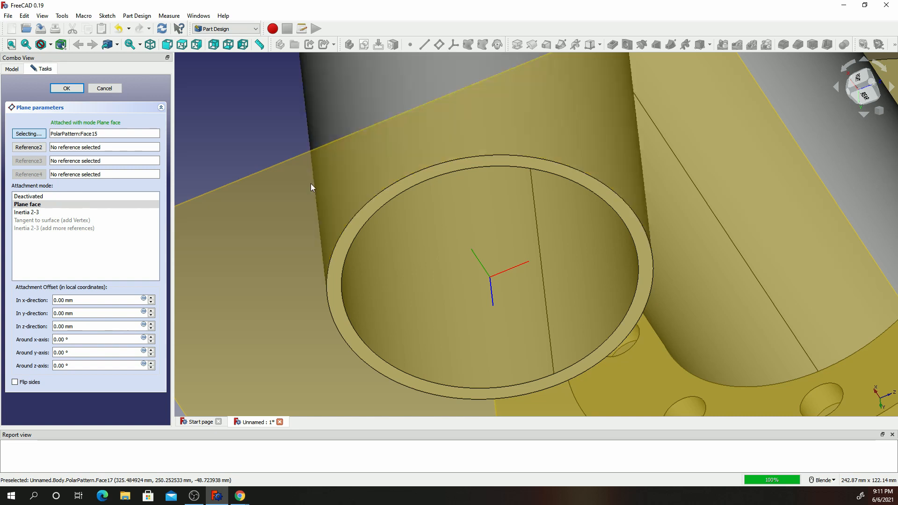
left_click(66, 89)
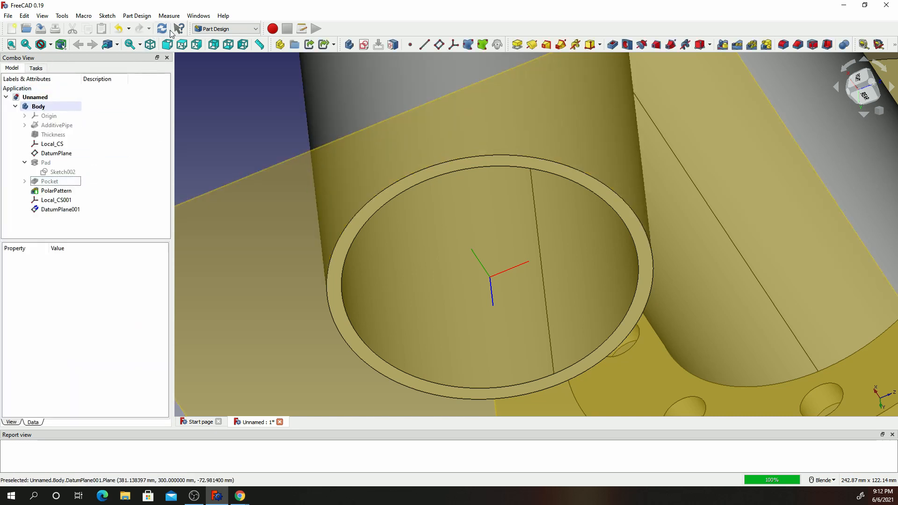
Start a new sketch on the datum plane at the open pipe end
left_click(67, 210)
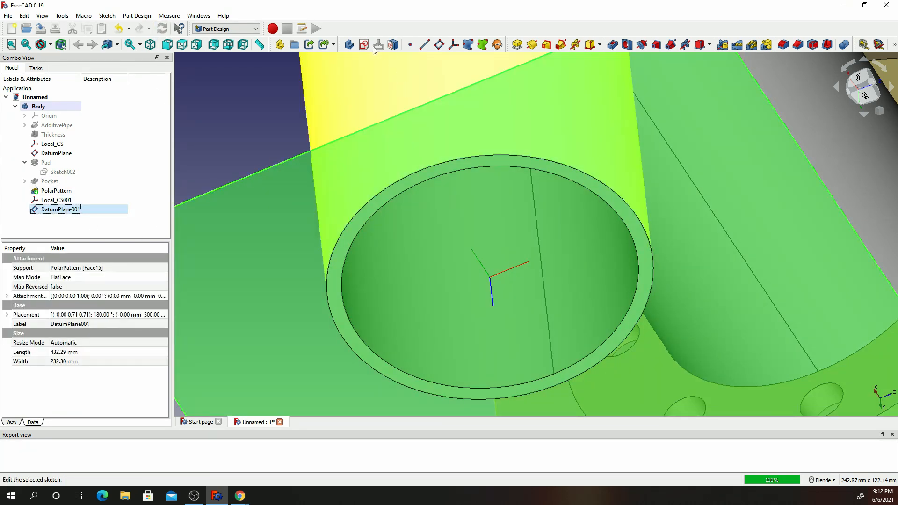
left_click(364, 44)
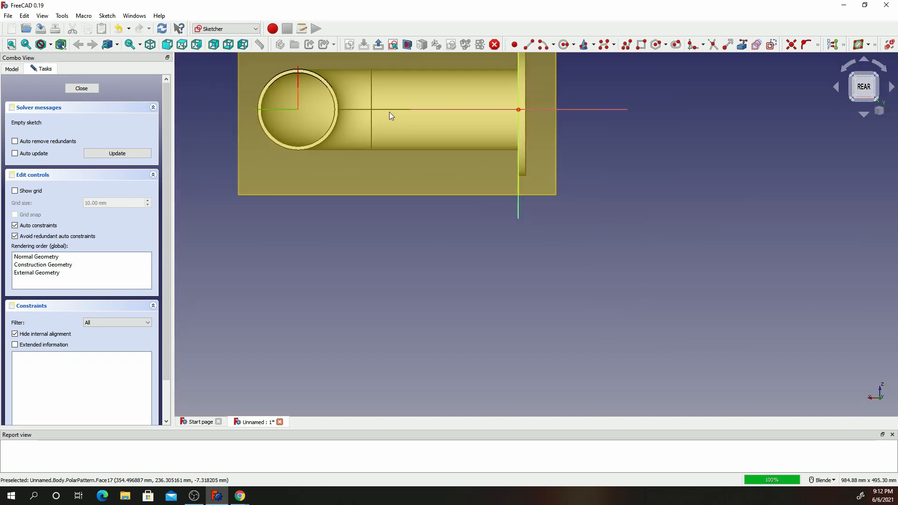
scroll(465, 97, "down", 3)
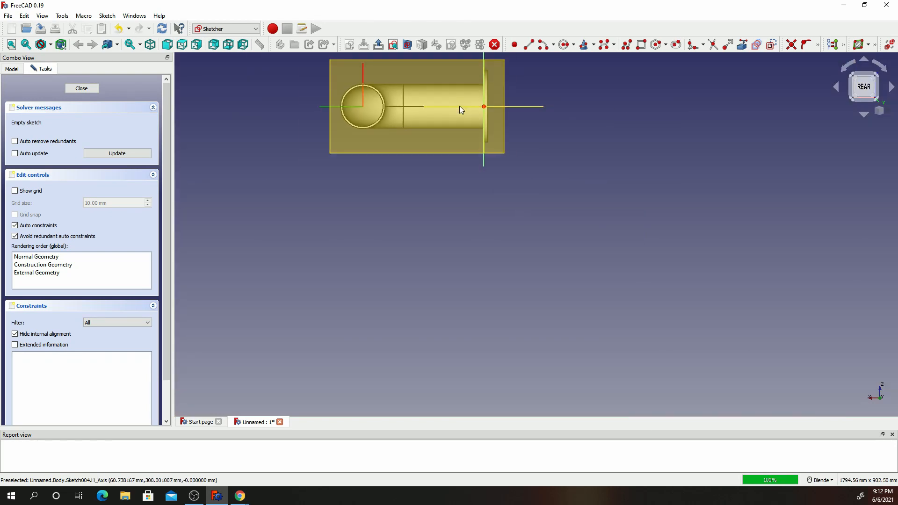
Leave the empty sketch at the open pipe end and delete it from the body
mouse_move(500, 112)
middle_mouse_down()
mouse_move(392, 170)
mouse_move(387, 187)
mouse_move(421, 117)
mouse_move(529, 122)
mouse_move(559, 160)
mouse_move(552, 170)
middle_mouse_up()
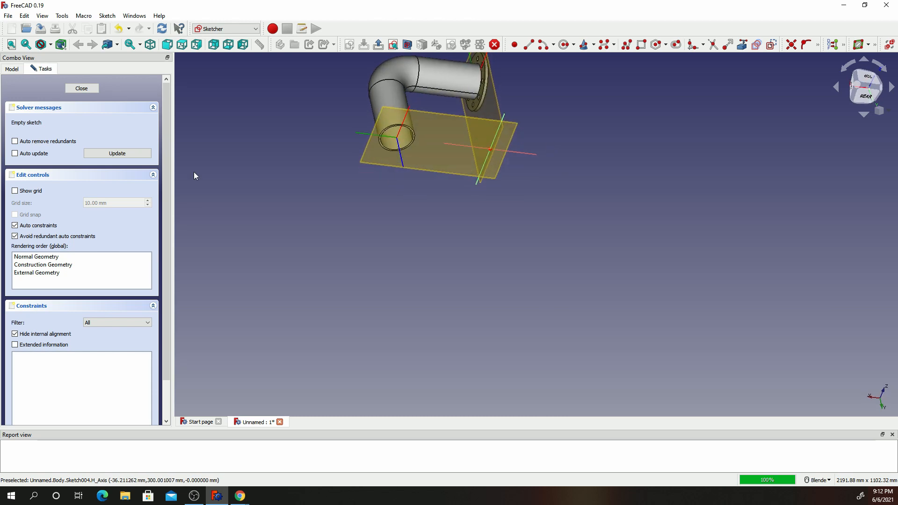
left_click(81, 89)
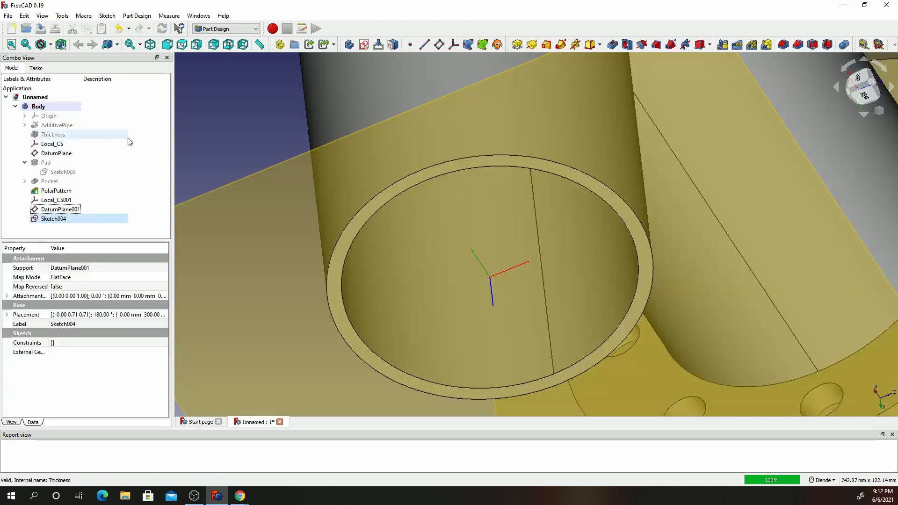
right_click(48, 222)
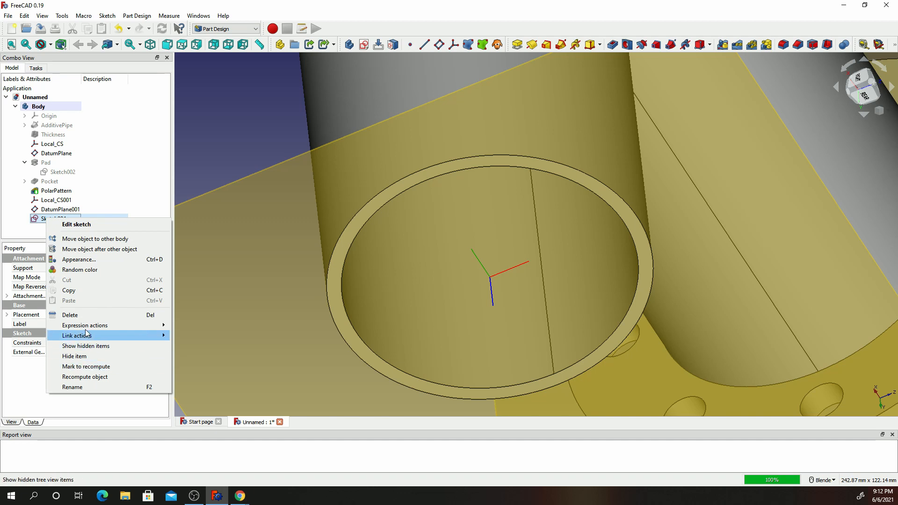
left_click(70, 315)
Delete the local coordinate system Local_CS001 and the datum plane DatumPlane001 at the open pipe end
left_click(61, 201)
right_click(62, 202)
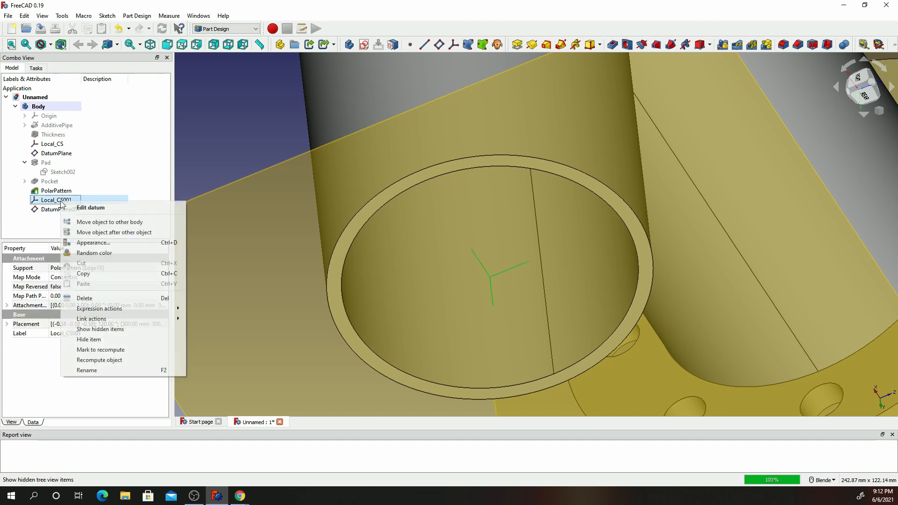
left_click(70, 299)
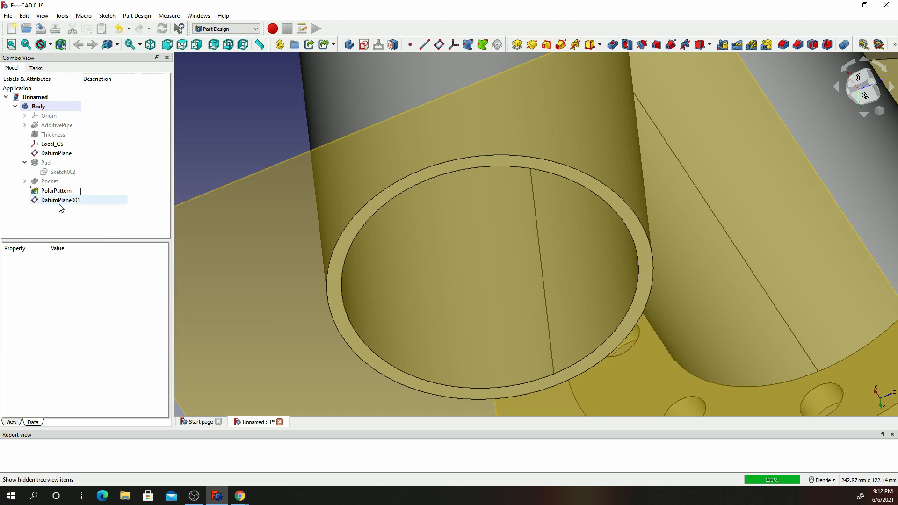
left_click(61, 201)
right_click(62, 201)
left_click(84, 299)
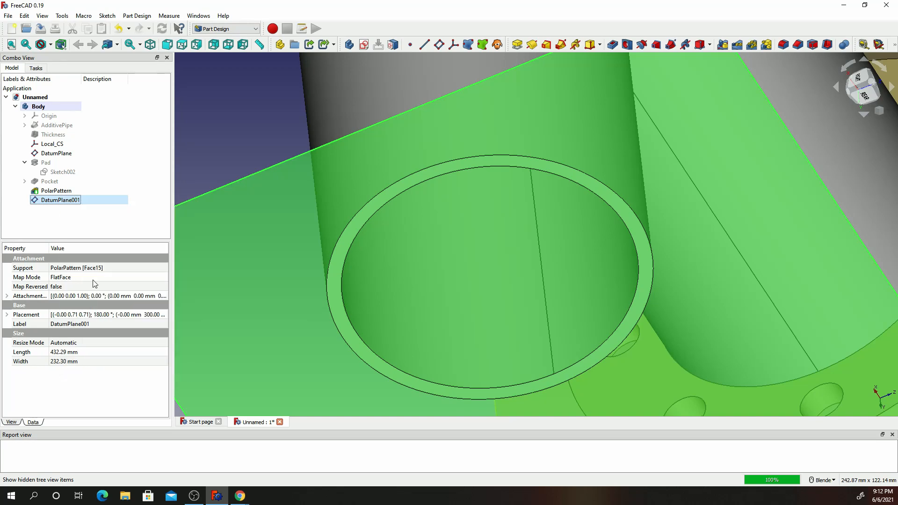
Add a local coordinate system to the inner circular edge of the open pipe end in Concentric mode
scroll(468, 201, "down", 5)
scroll(510, 207, "up", 5)
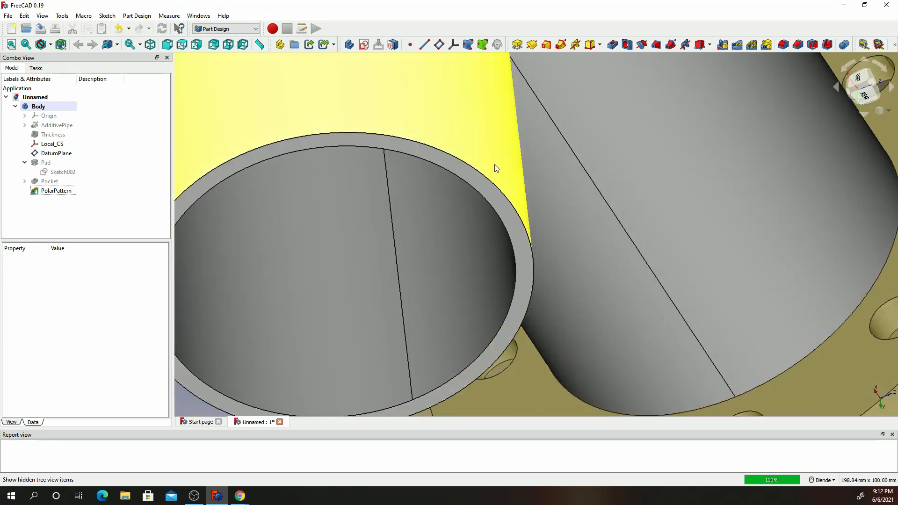
left_click(473, 179)
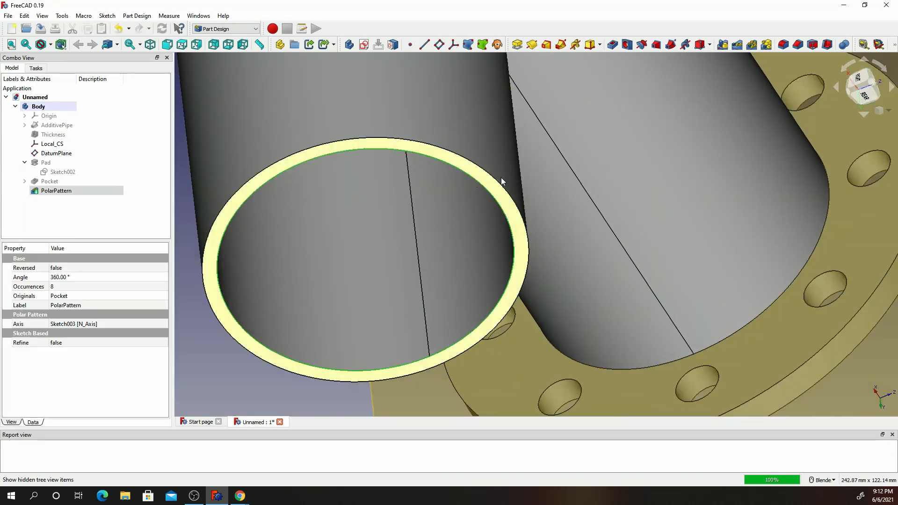
left_click(453, 45)
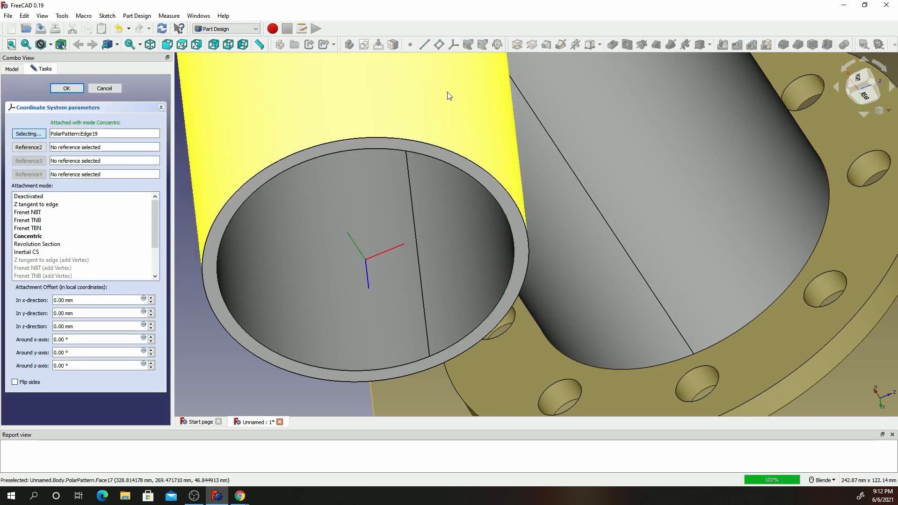
left_click(67, 89)
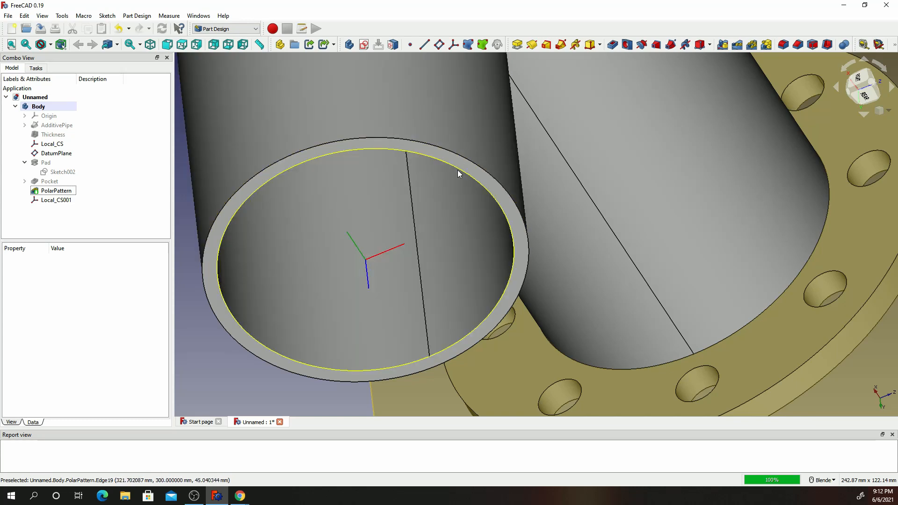
Create a datum plane on the inner circular edge of the open pipe end in Concentric mode
left_click(458, 169)
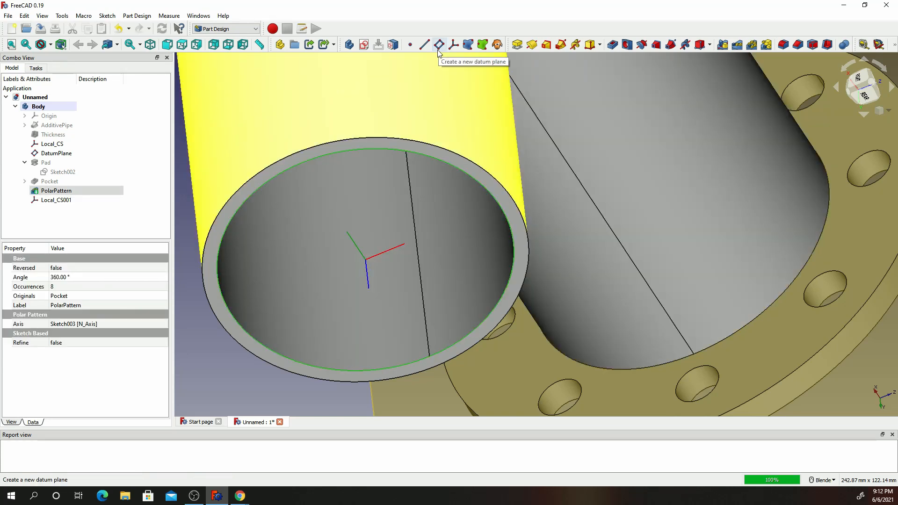
left_click(438, 45)
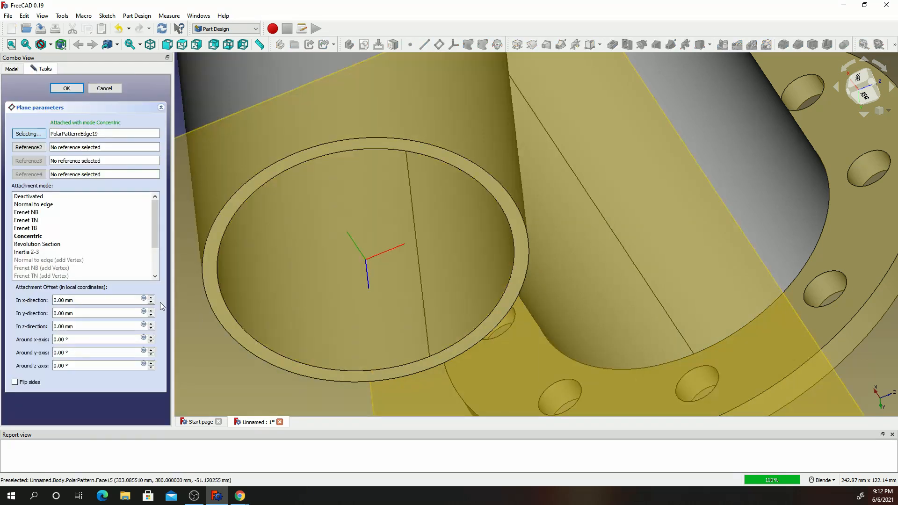
left_click(66, 89)
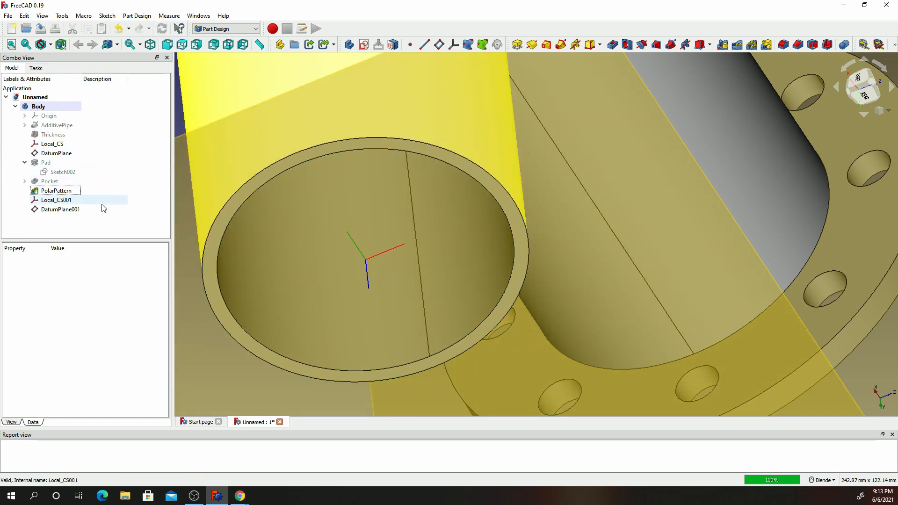
Start a new sketch on the concentric datum plane at the open pipe end
scroll(299, 112, "down", 5)
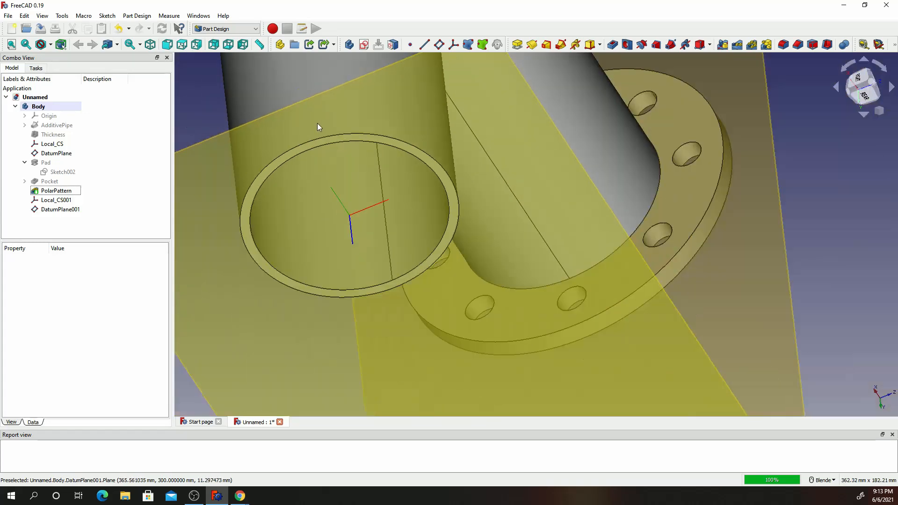
scroll(299, 153, "up", 5)
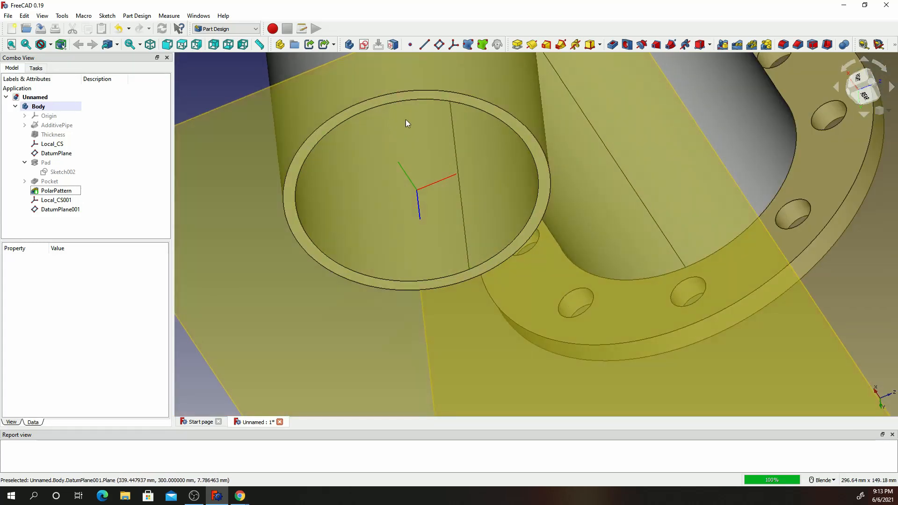
left_click(457, 102)
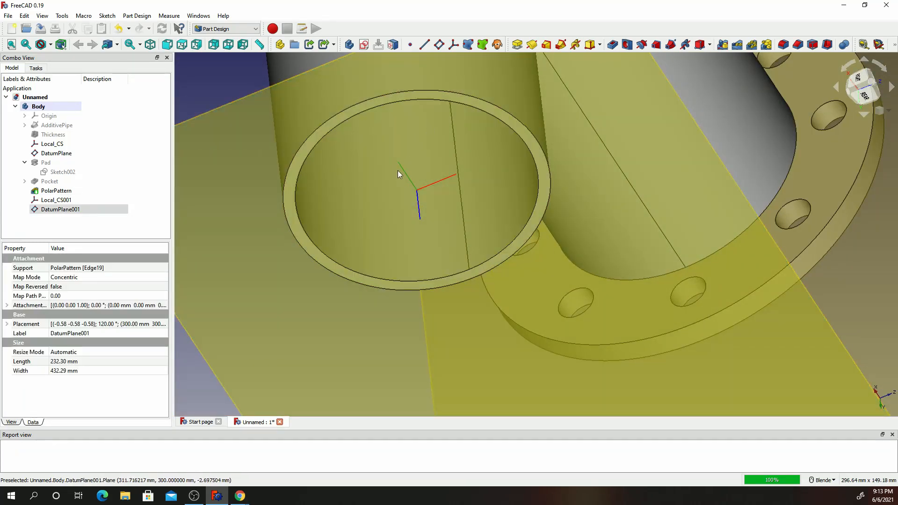
left_click(364, 44)
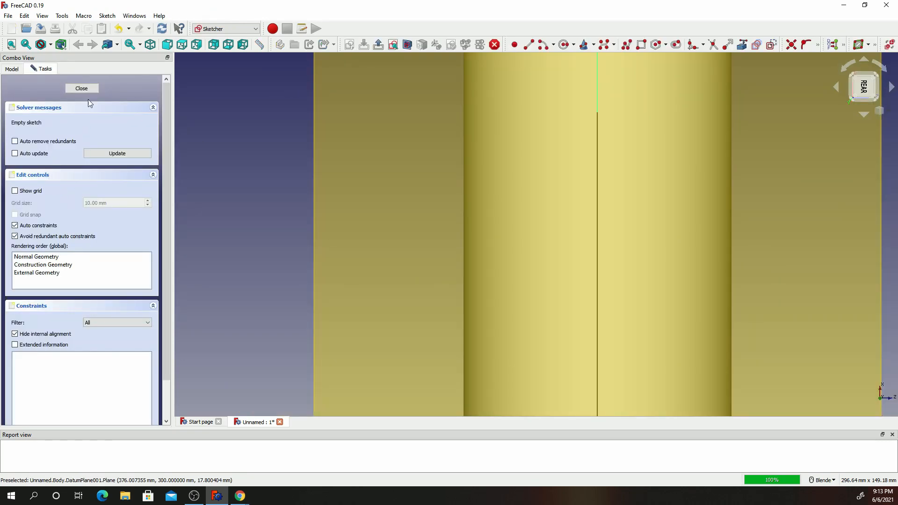
Draw two concentric circles centred on the sketch origin, with radii of about 32 mm and about 74 mm
scroll(88, 99, "down", 2)
scroll(529, 133, "down", 6)
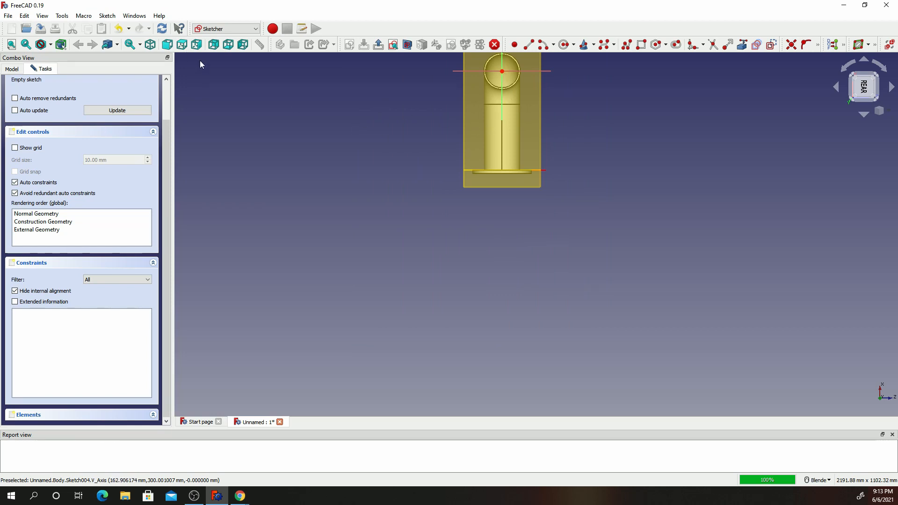
middle_click_drag(509, 112, 475, 250, "shift")
scroll(482, 206, "up", 11)
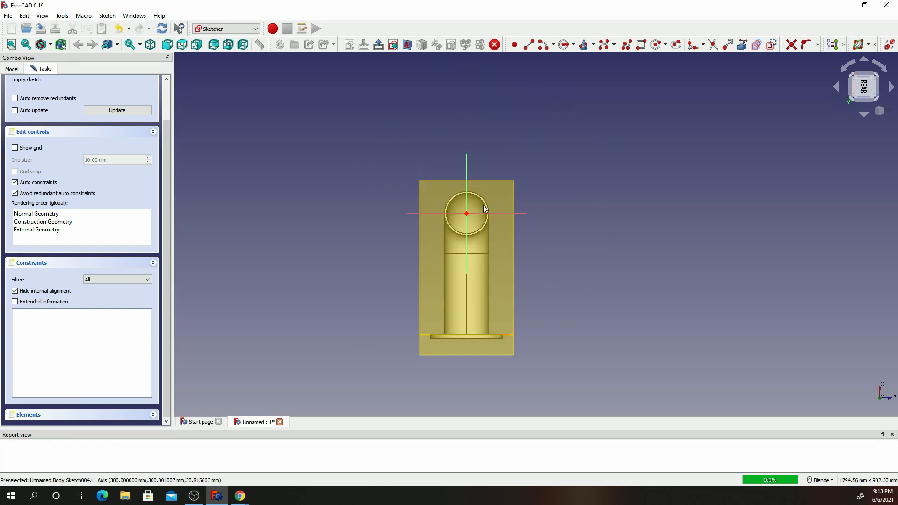
scroll(457, 168, "up", 2)
scroll(459, 184, "down", 4)
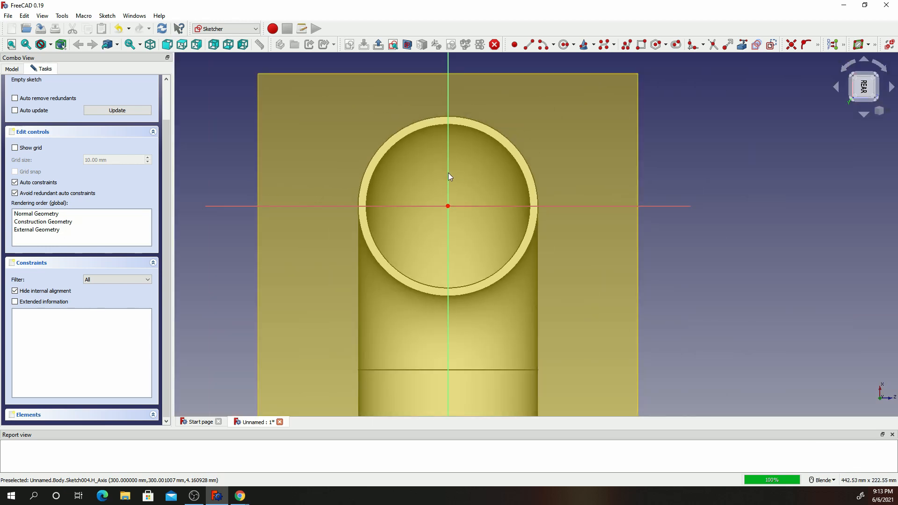
scroll(470, 202, "down", 8)
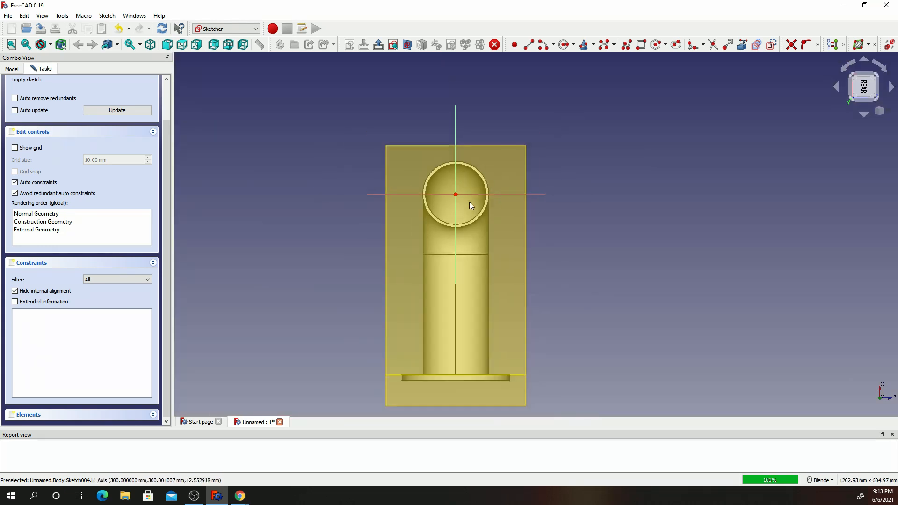
scroll(487, 252, "up", 3)
scroll(487, 252, "up", 4)
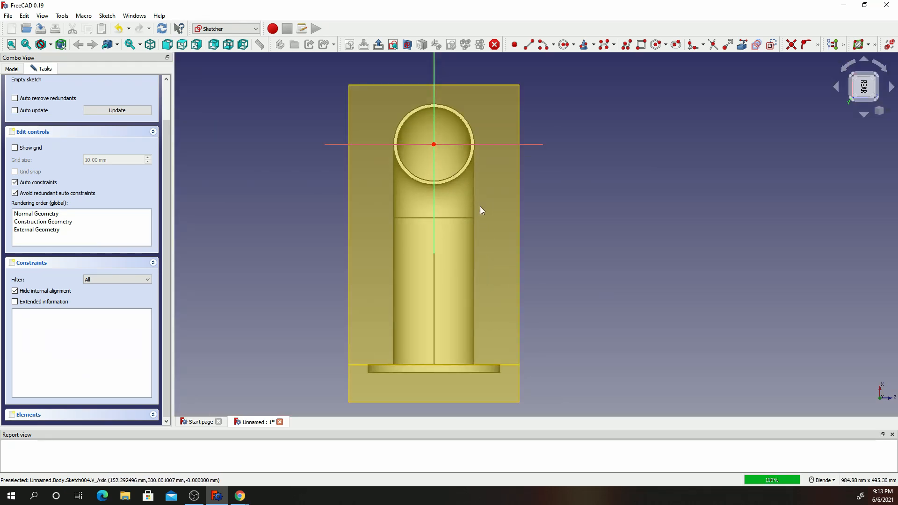
mouse_move(392, 77)
middle_mouse_down("shift")
mouse_move(394, 142)
mouse_move(418, 227)
middle_mouse_up("shift")
scroll(420, 253, "up", 4)
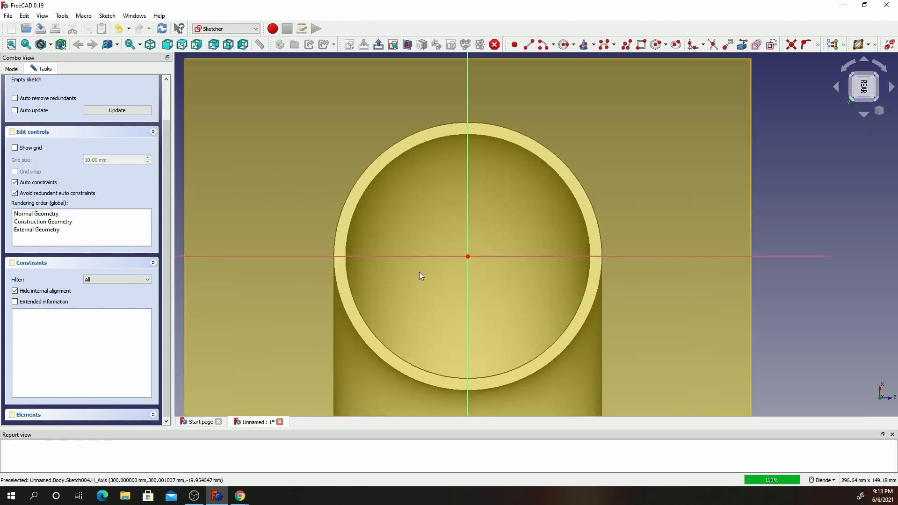
left_click(564, 46)
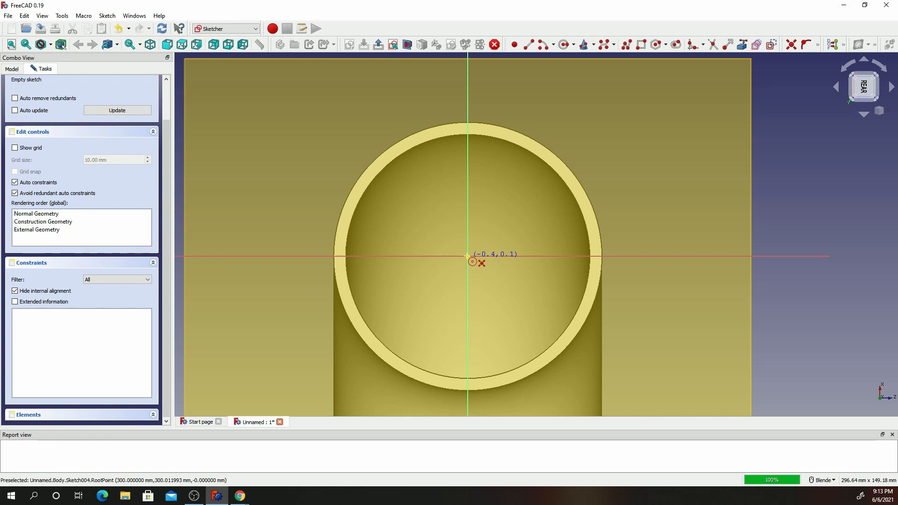
left_click(468, 256)
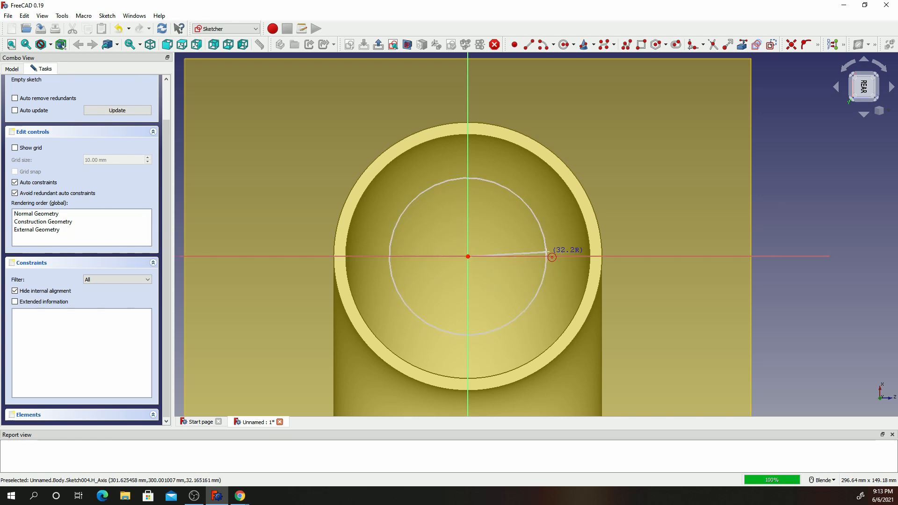
left_click(547, 253)
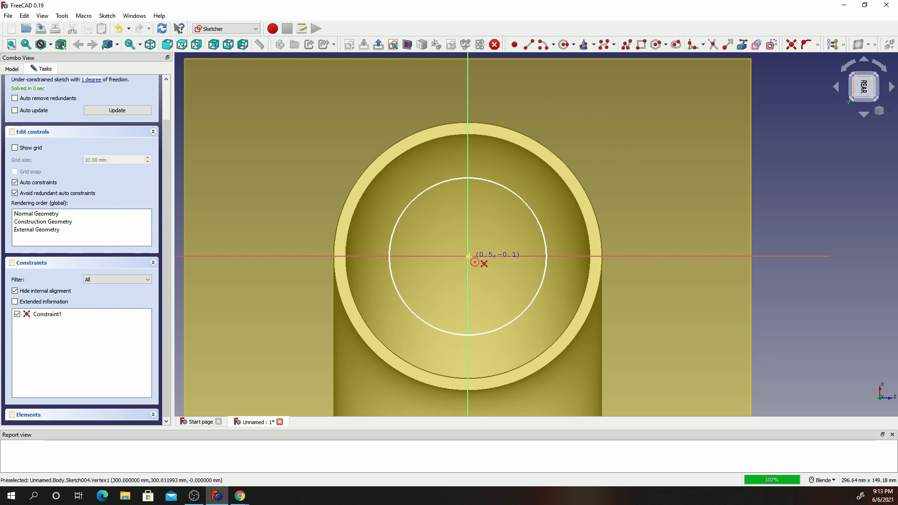
left_click(468, 257)
left_click(644, 216)
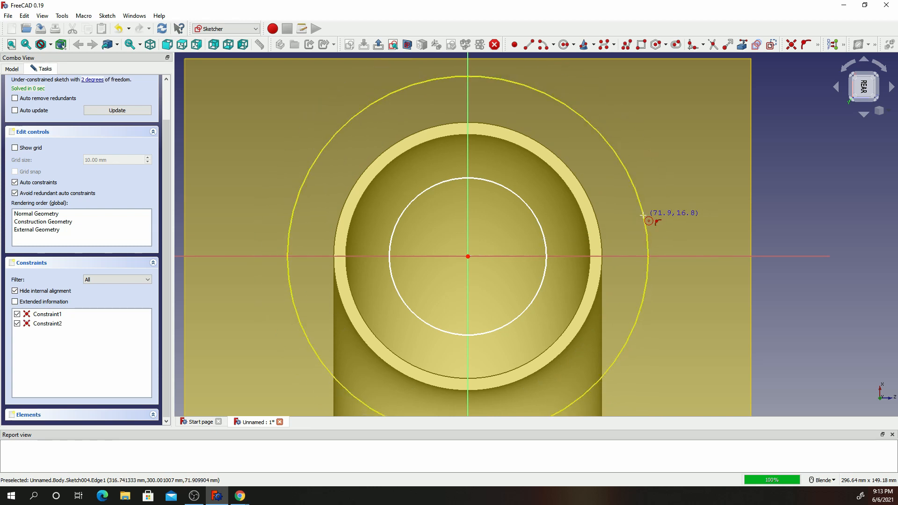
Constrain the inner circle's radius to 50 mm and the outer circle's radius to 90 mm
left_click(817, 48)
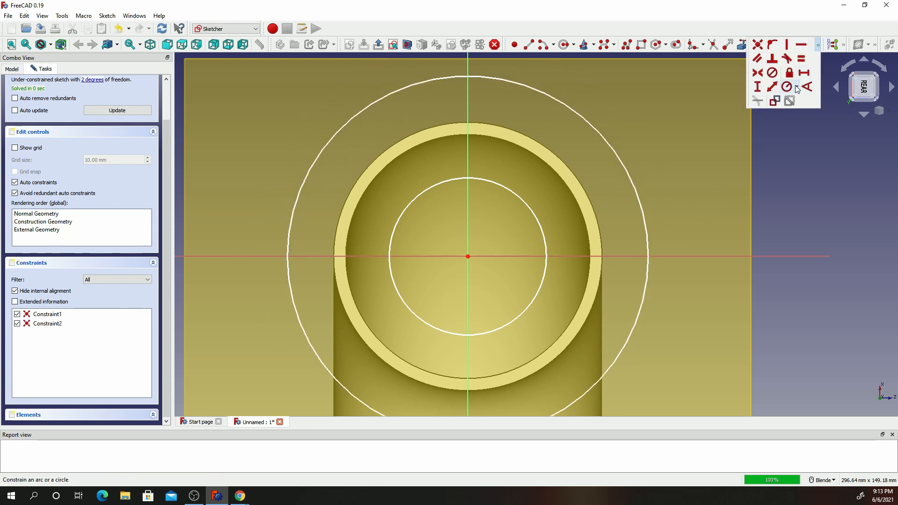
left_click(792, 89)
left_click(511, 190)
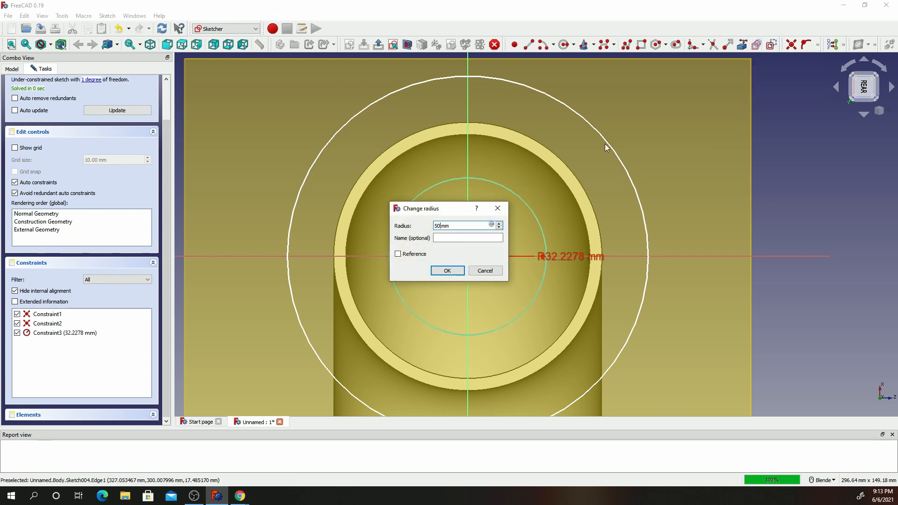
key("Return")
left_click(606, 145)
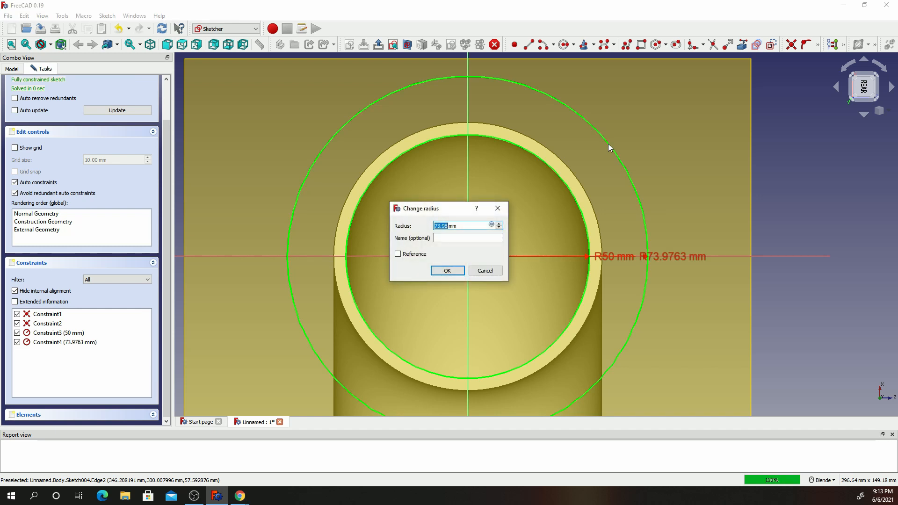
key("Return")
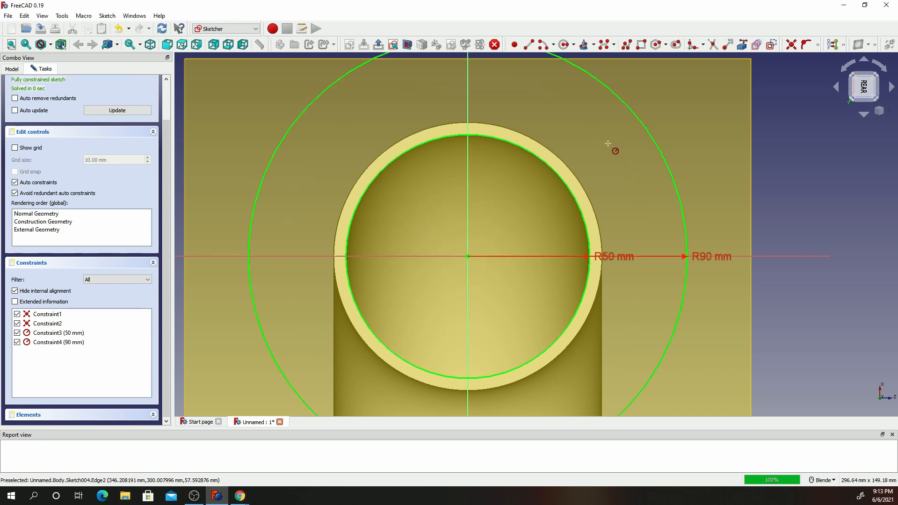
right_click(608, 143)
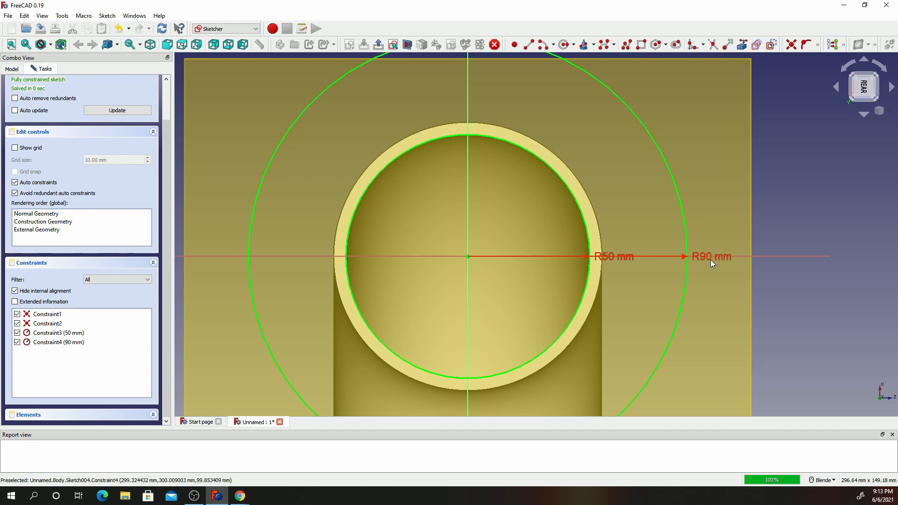
Move the two radius labels apart, clear of the horizontal axis, and close the flange sketch
left_click_drag(708, 260, 745, 160)
left_click_drag(624, 260, 674, 320)
scroll(42, 240, "up", 2)
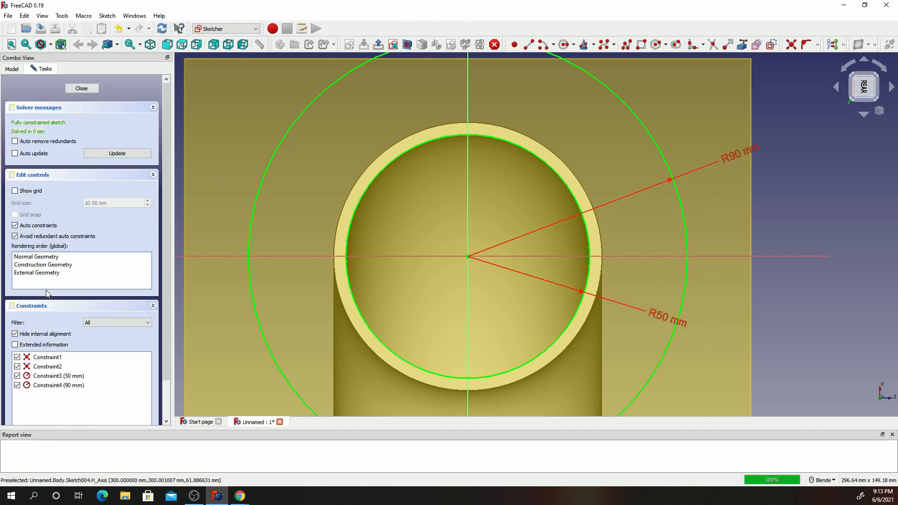
left_click(82, 89)
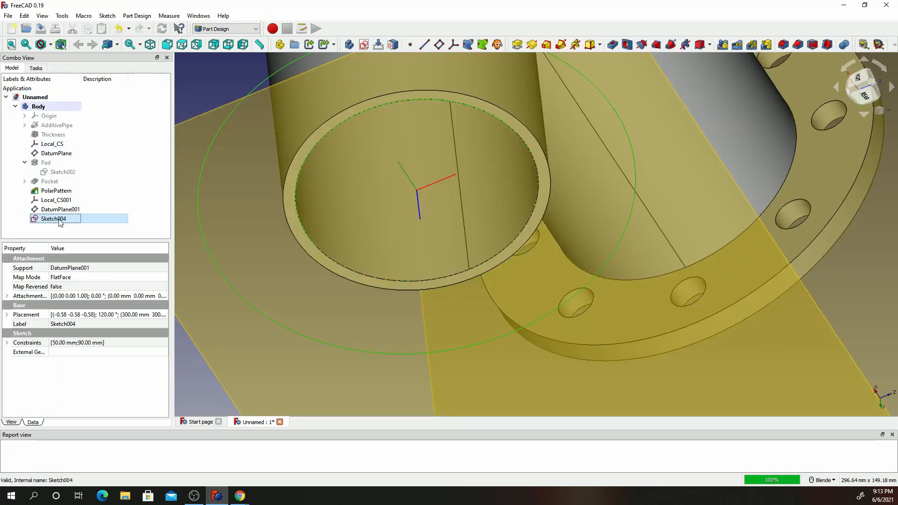
scroll(768, 100, "down", 10)
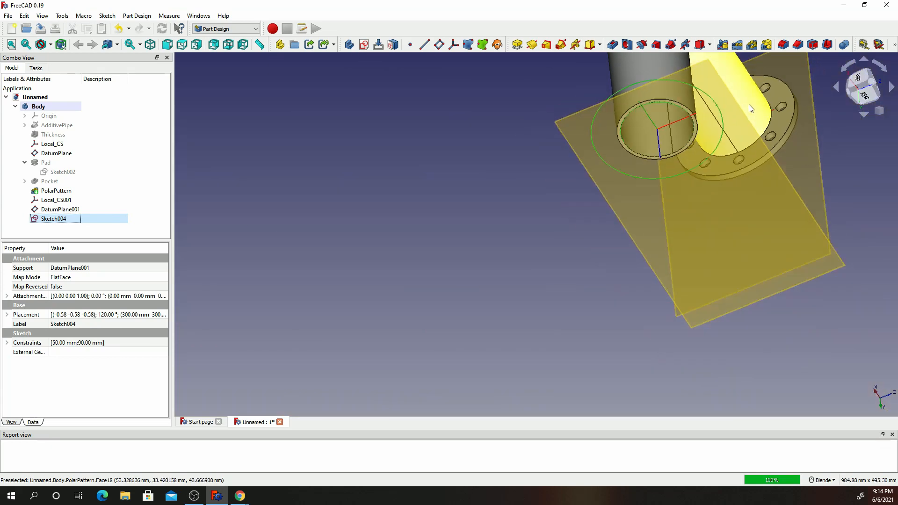
Pad the two-circle ring sketch 10 mm at the open pipe end to form the second flange
scroll(698, 77, "up", 5)
scroll(692, 78, "down", 3)
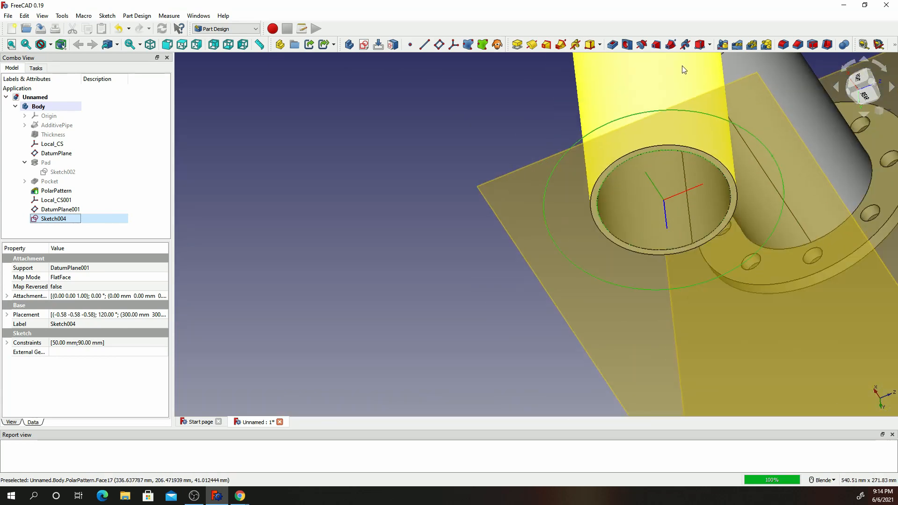
scroll(689, 83, "up", 2)
scroll(661, 78, "down", 4)
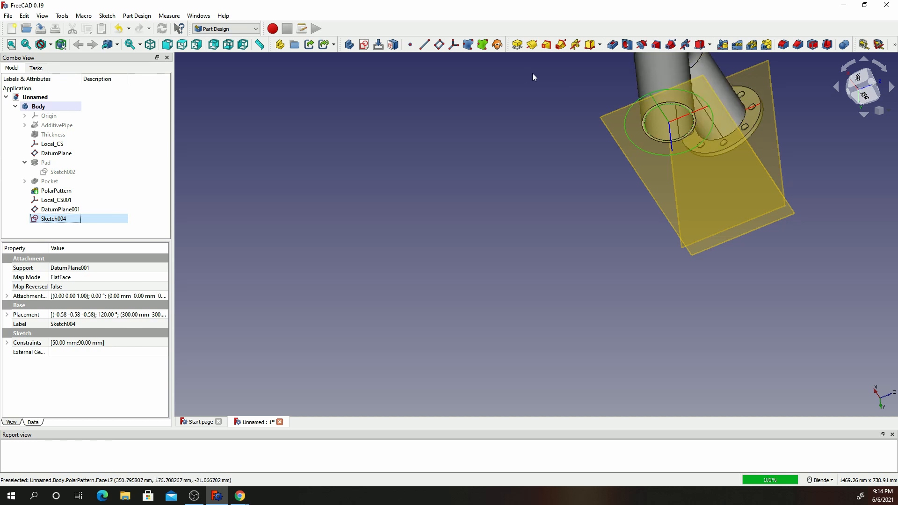
left_click(518, 44)
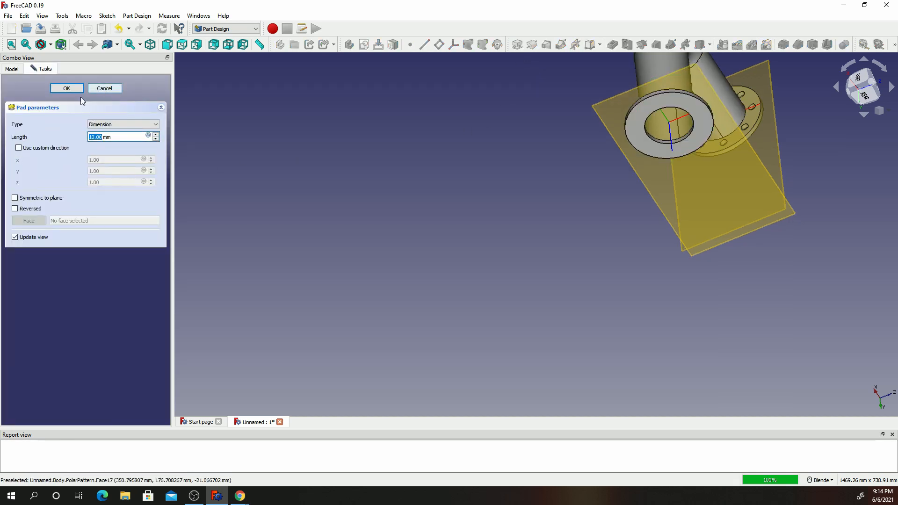
left_click(73, 88)
scroll(650, 91, "down", 4)
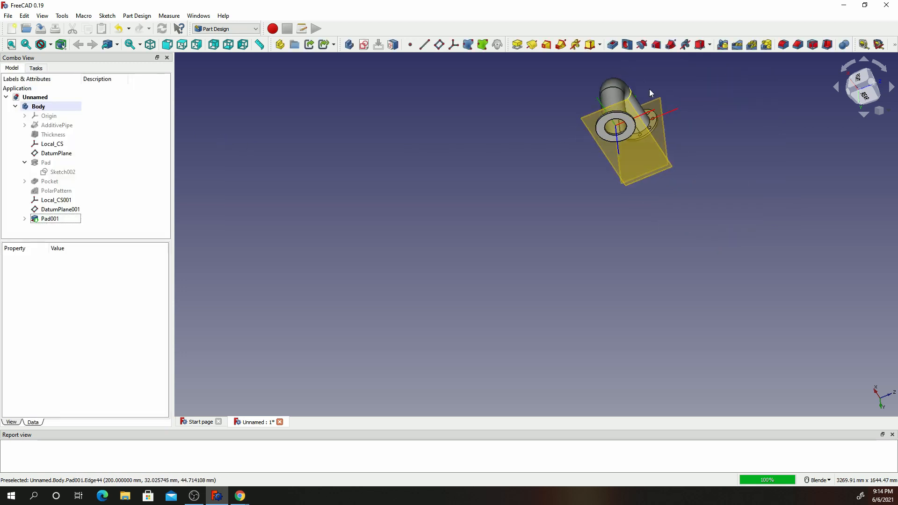
Hide both datum planes at the two pipe ends, keeping them in the body
scroll(632, 105, "up", 9)
scroll(649, 127, "down", 2)
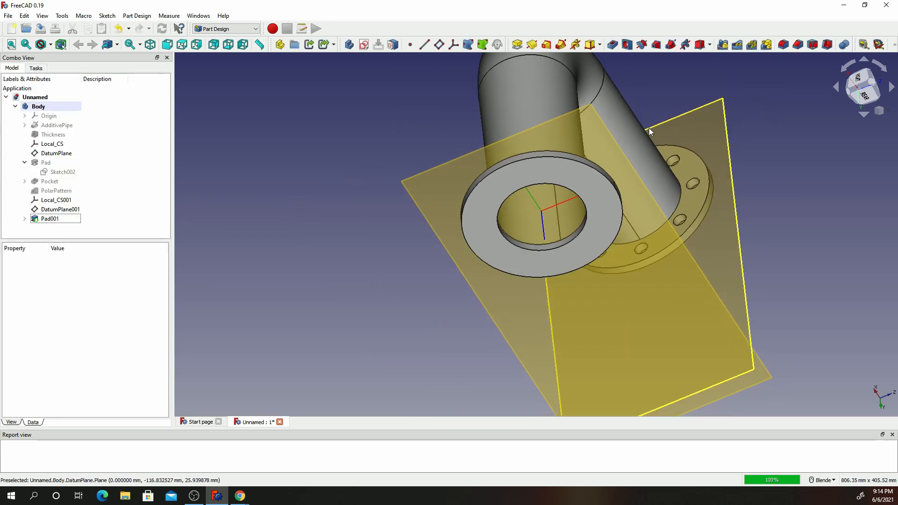
middle_click_drag(641, 122, 469, 131)
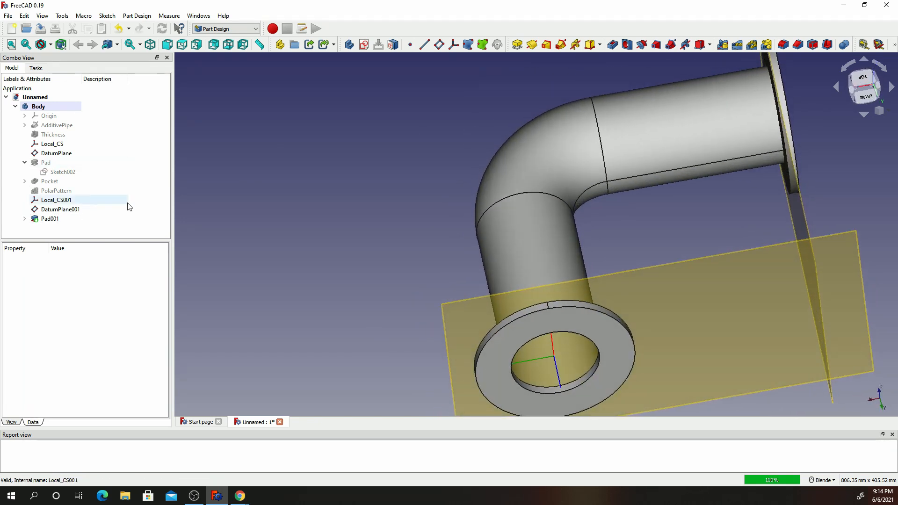
left_click(76, 209)
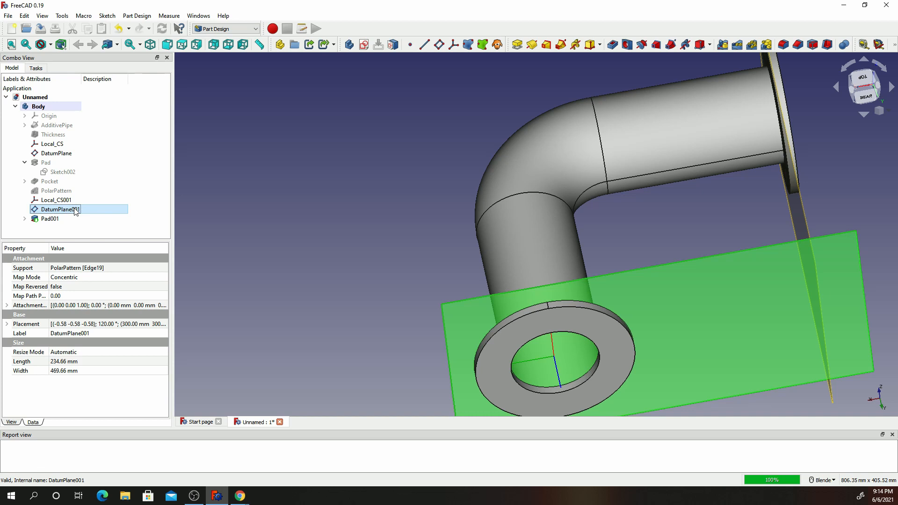
key("Delete")
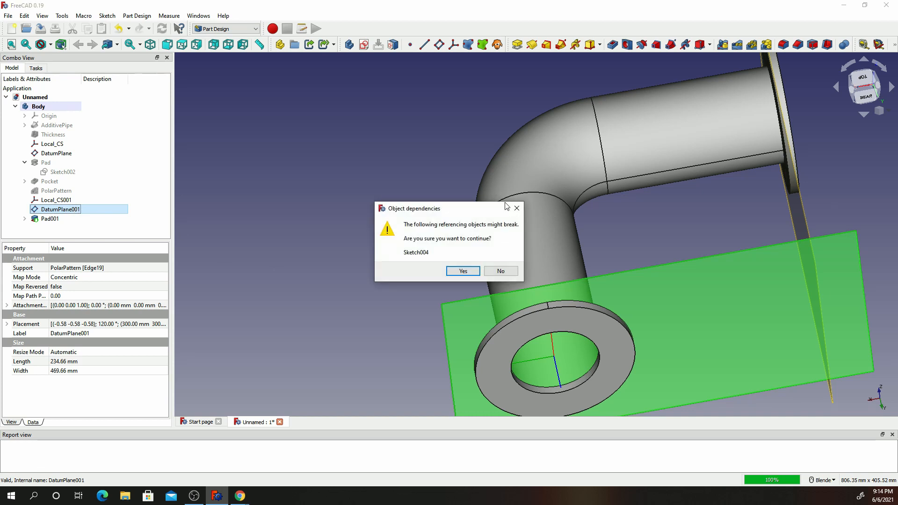
left_click(516, 208)
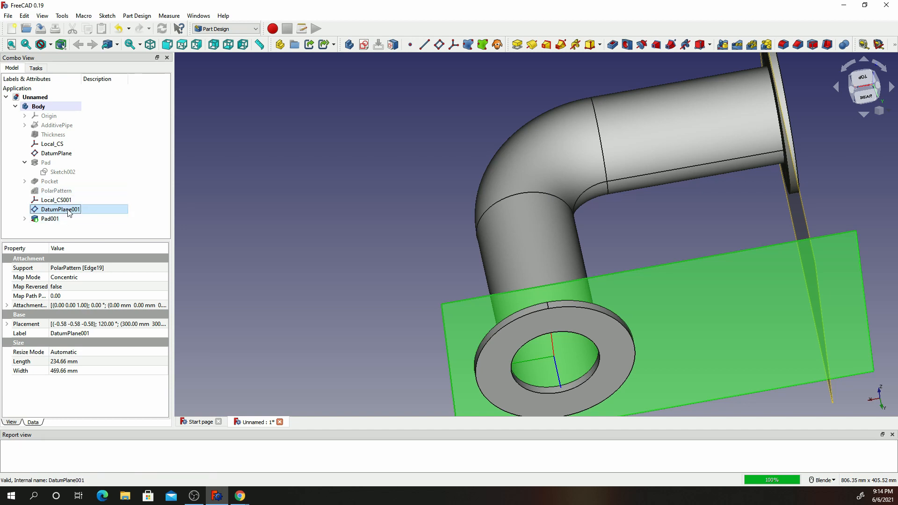
key("space")
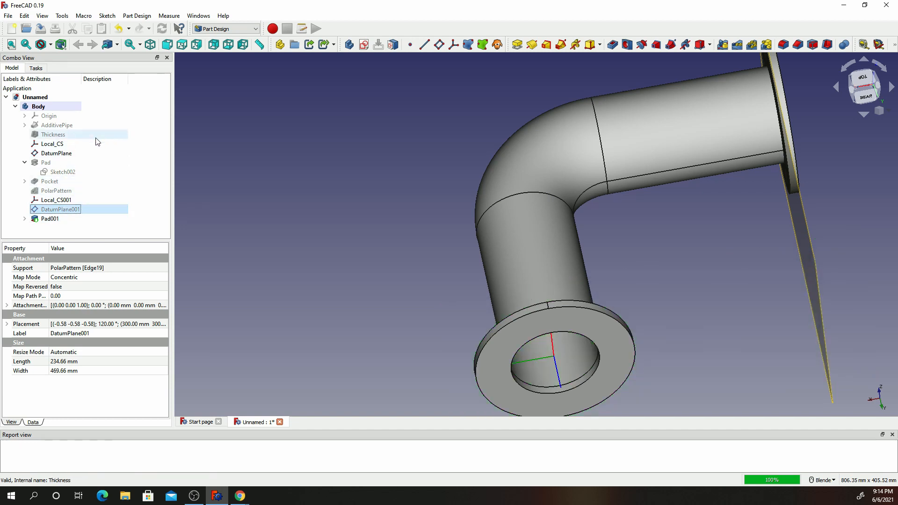
left_click(77, 155)
key("space")
scroll(653, 161, "down", 5)
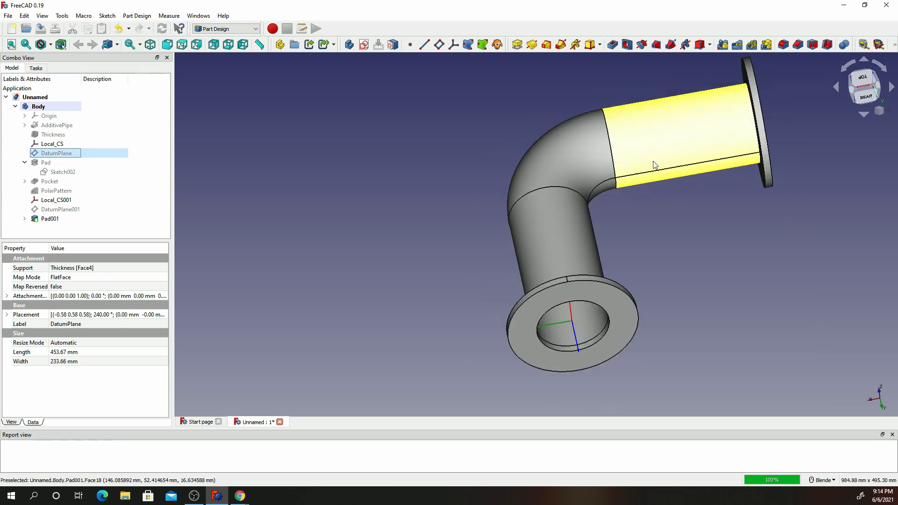
Start a new sketch on the hidden concentric datum plane at the undrilled flange
middle_click_drag(744, 188, 627, 155)
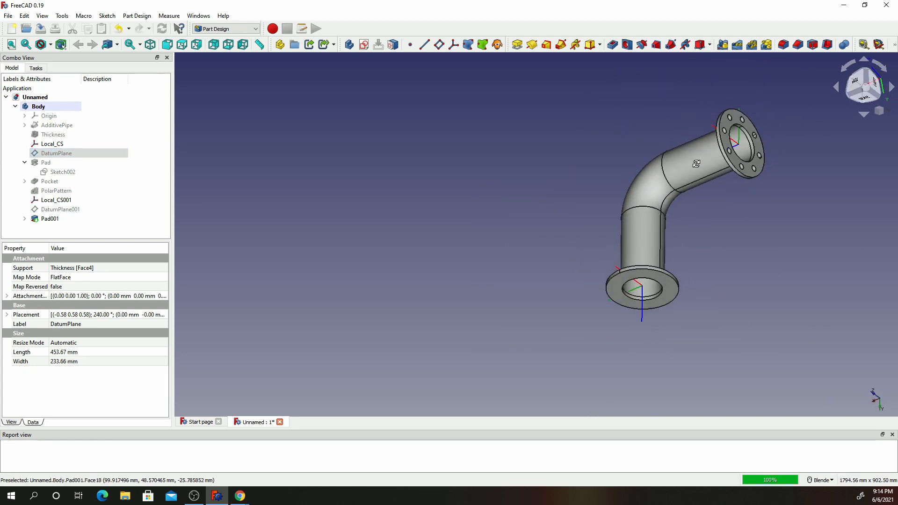
scroll(782, 168, "up", 5)
scroll(565, 228, "down", 5)
middle_click_drag(537, 300, 535, 241)
scroll(511, 305, "down", 5)
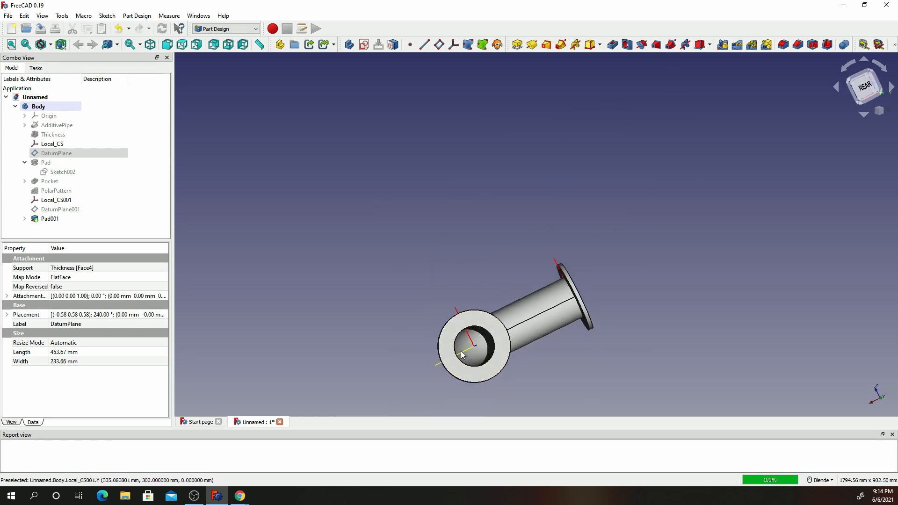
left_click(71, 210)
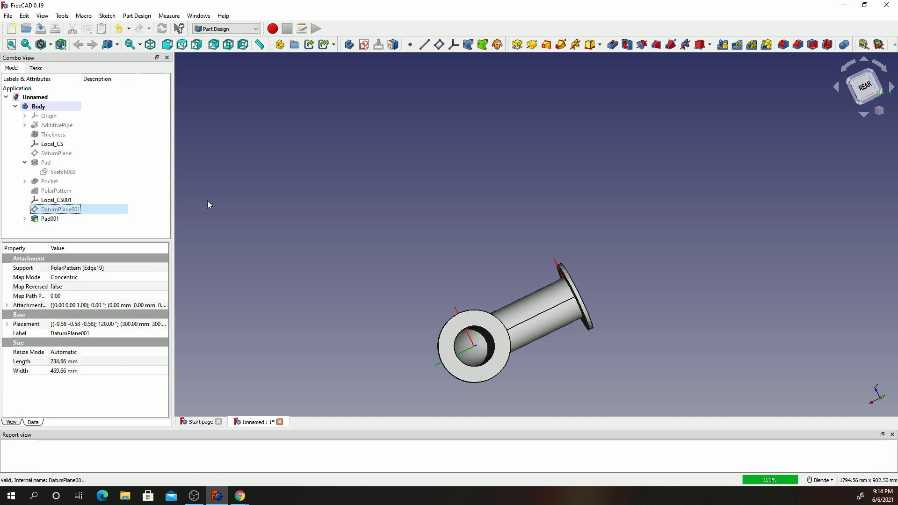
left_click(363, 46)
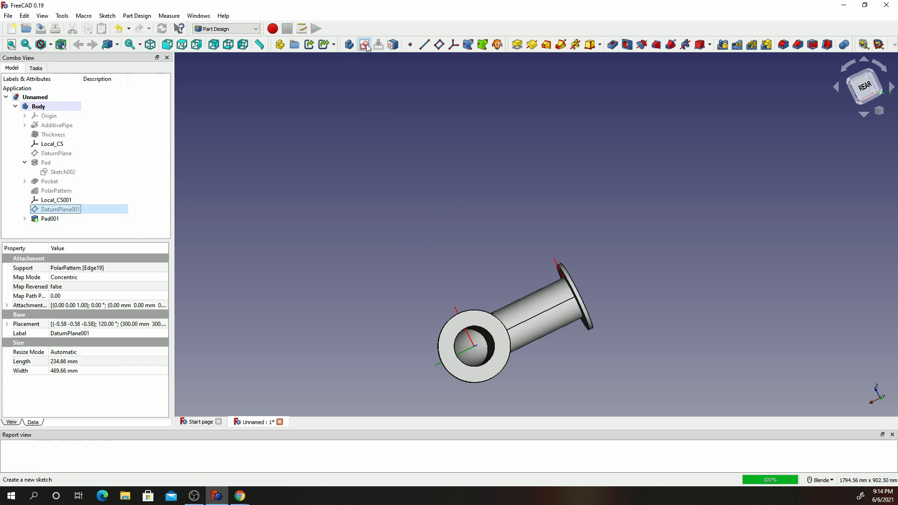
scroll(447, 125, "up", 3)
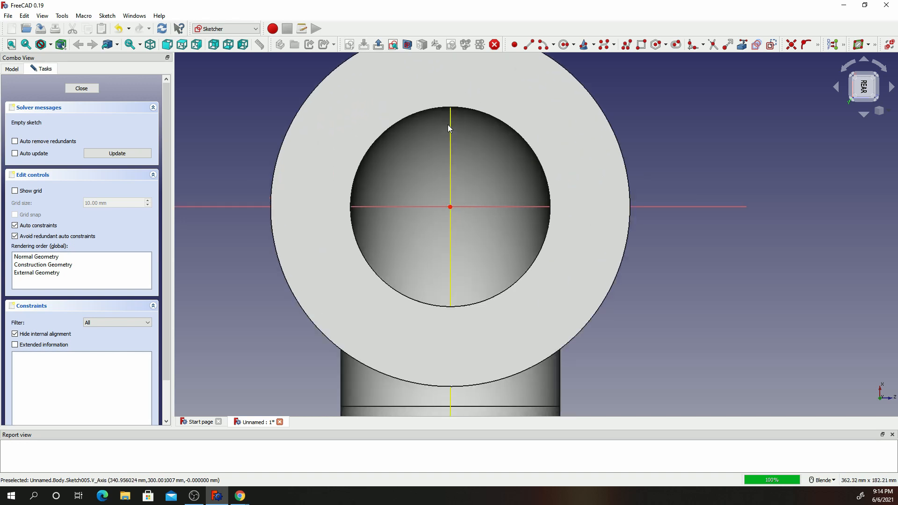
scroll(467, 95, "down", 2)
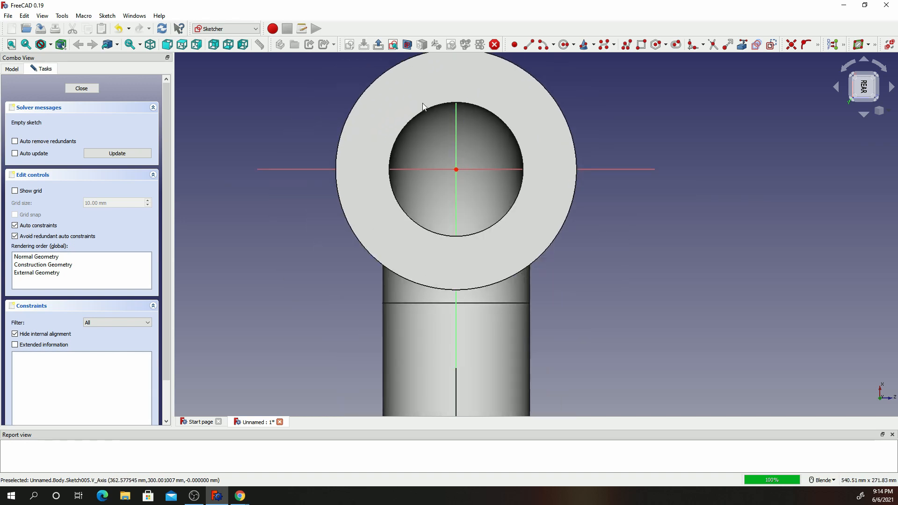
middle_click_drag(424, 106, 425, 164, "shift")
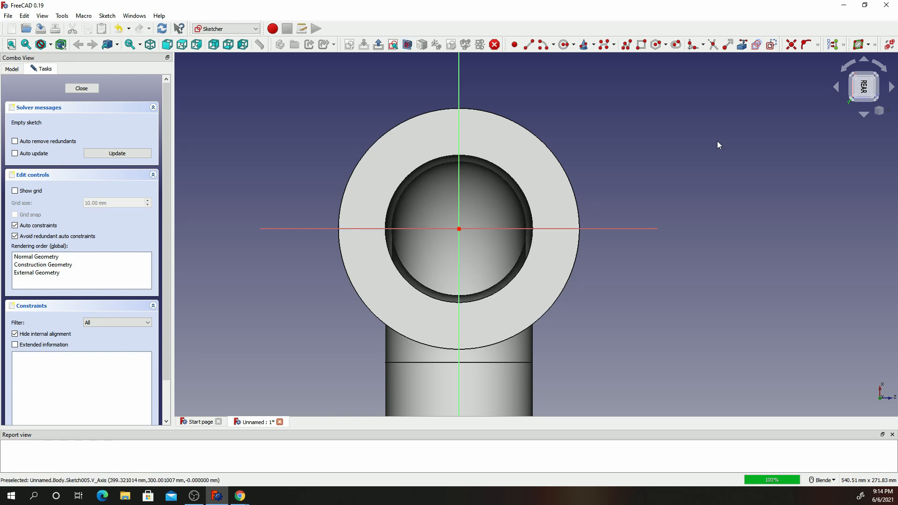
Draw a circle of about 12 mm radius on the horizontal axis, centred about 72 mm from the origin on the flange ring
left_click(564, 45)
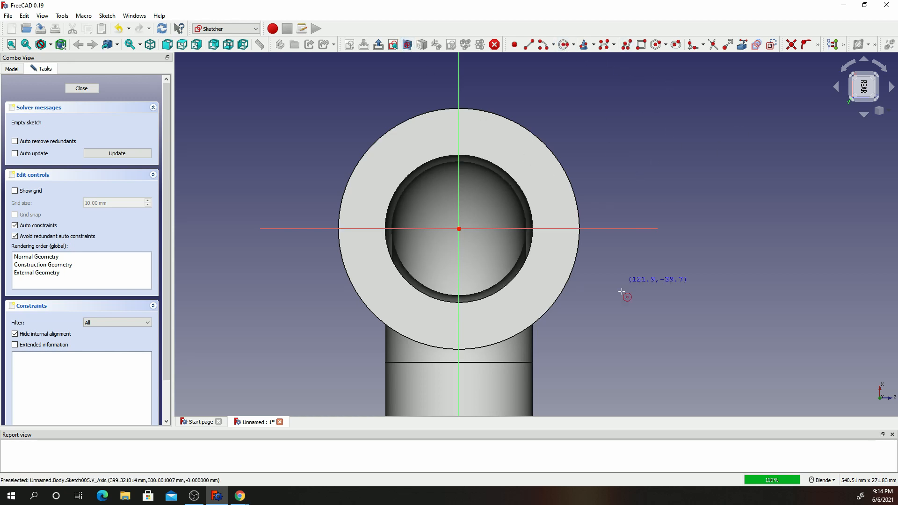
left_click(557, 228)
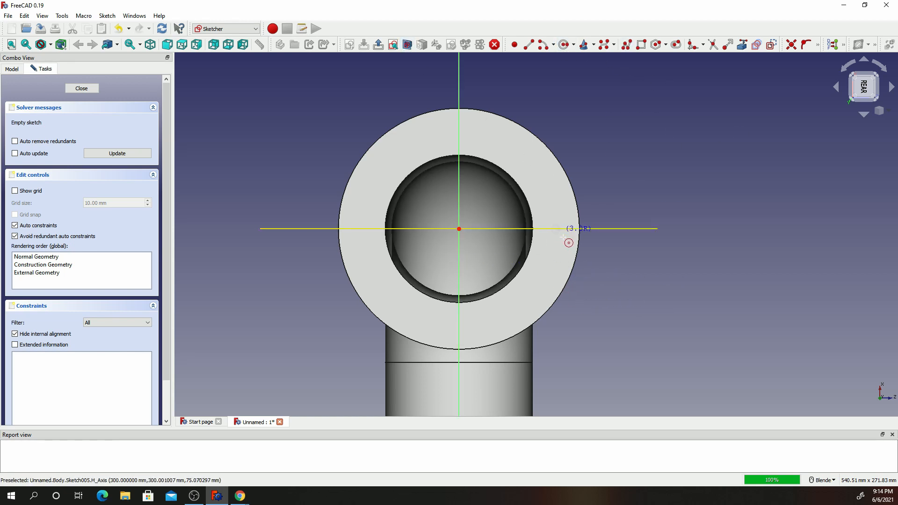
left_click(560, 244)
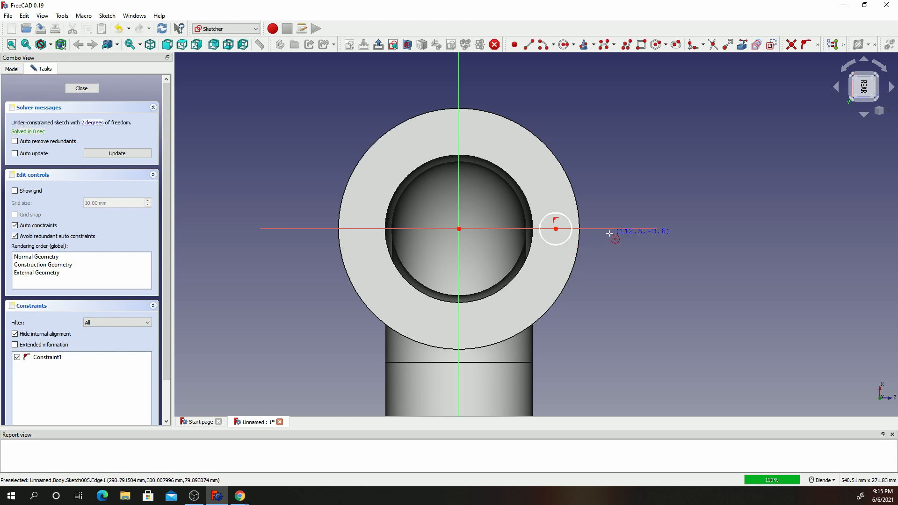
Constrain the small circle's radius to 8 mm
left_click(817, 44)
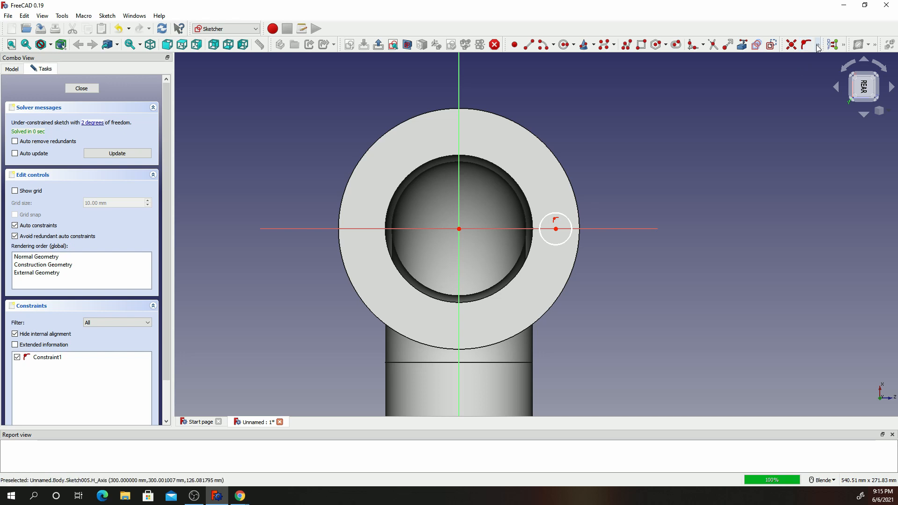
left_click(818, 46)
left_click(789, 88)
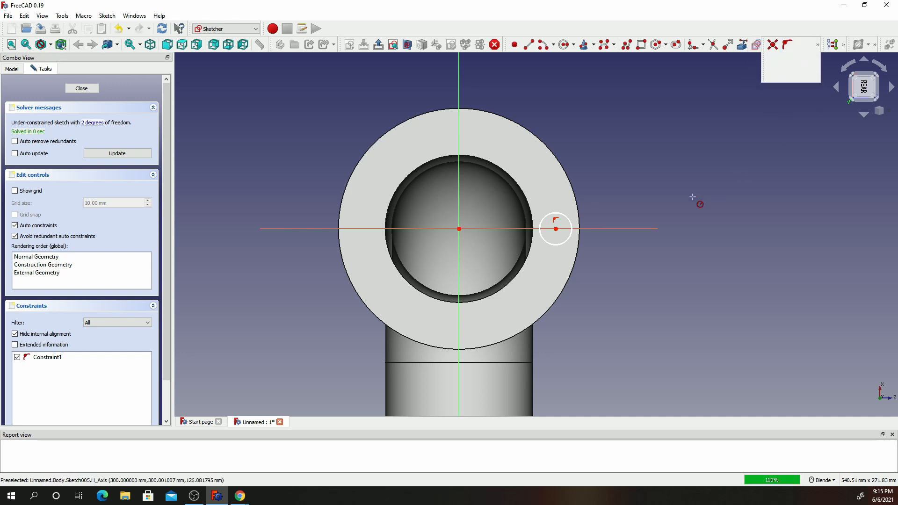
left_click(572, 224)
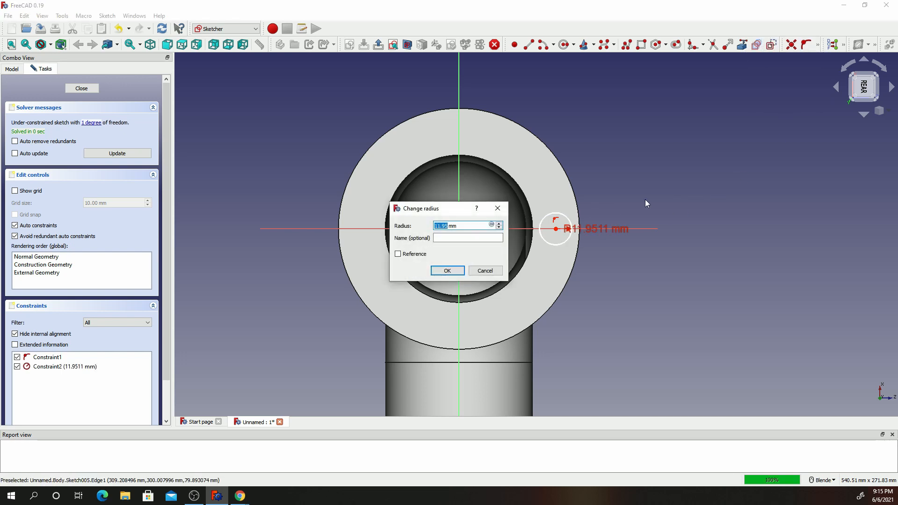
type("8")
key("Return")
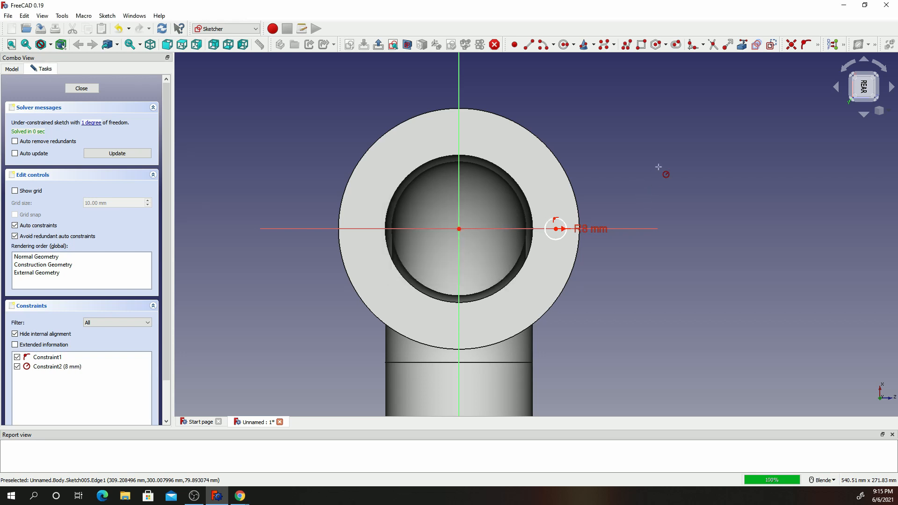
Constrain the circle's centre 70 mm horizontally from the sketch origin and move the radius label clear of the axis
left_click(818, 45)
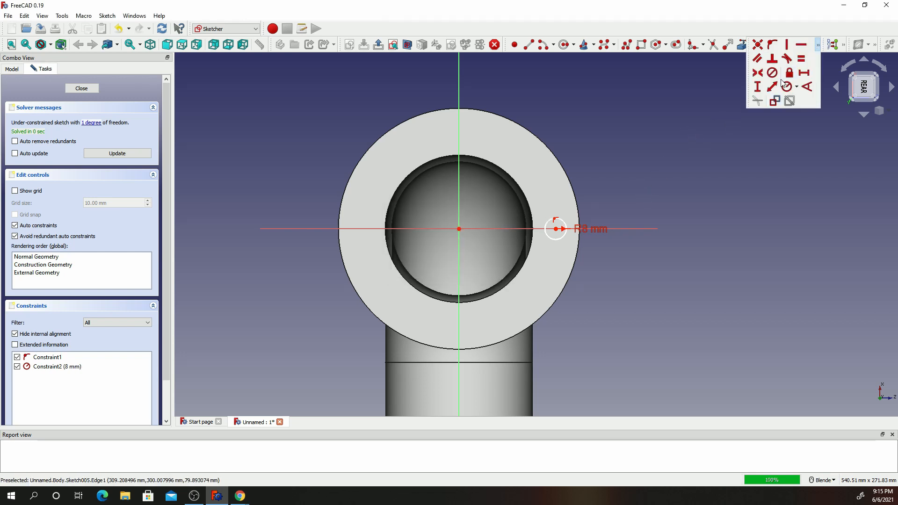
left_click(804, 76)
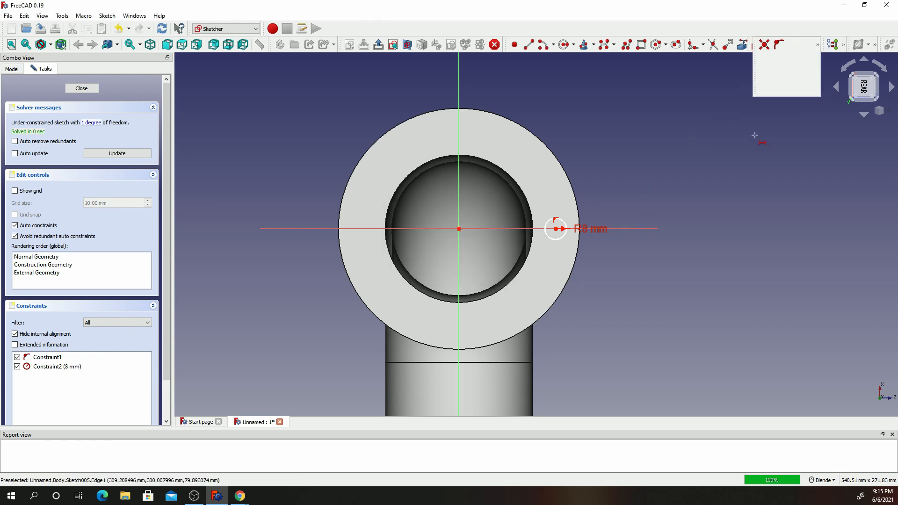
left_click(459, 229)
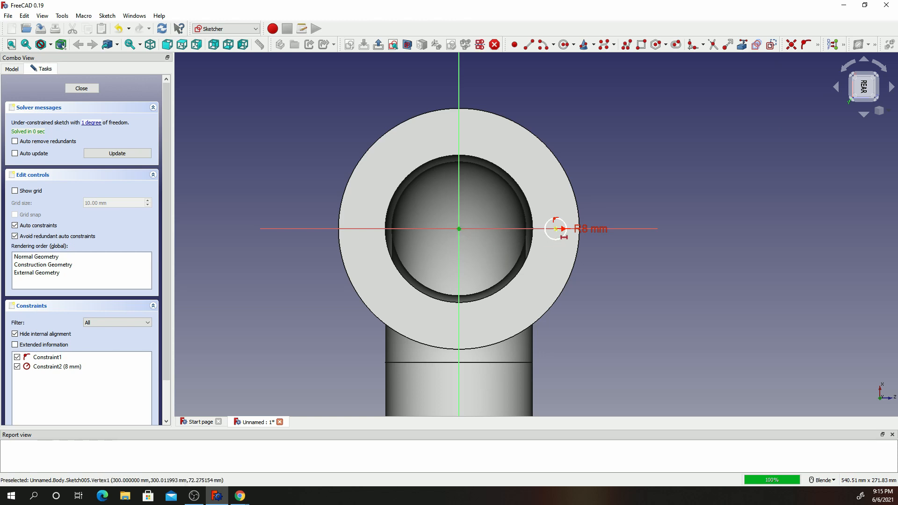
left_click(556, 229)
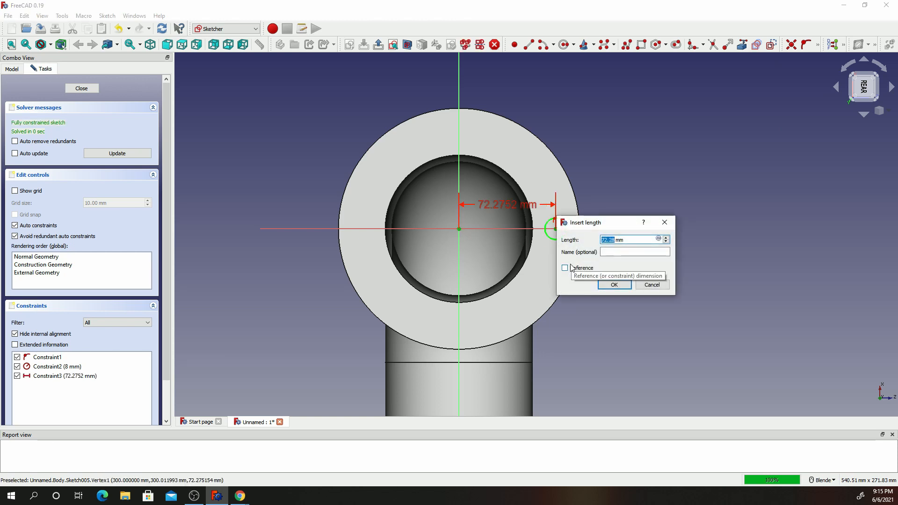
type("70")
key("Return")
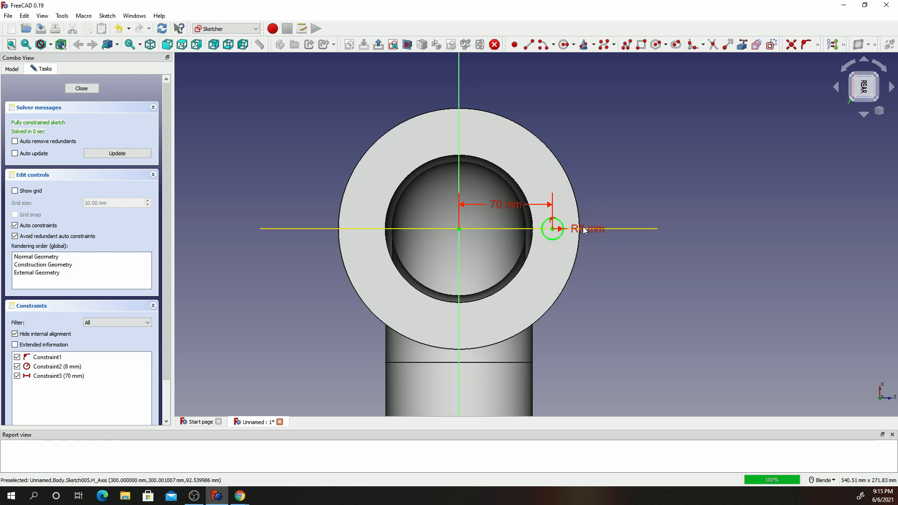
left_click_drag(598, 236, 657, 199)
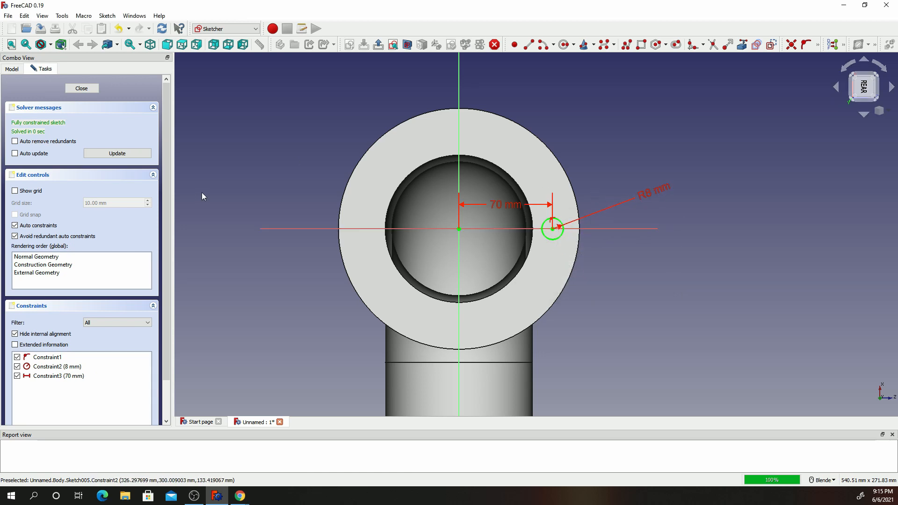
Finish the sketch and cut its small circle through the undrilled flange as a pocket of type To first
left_click(81, 89)
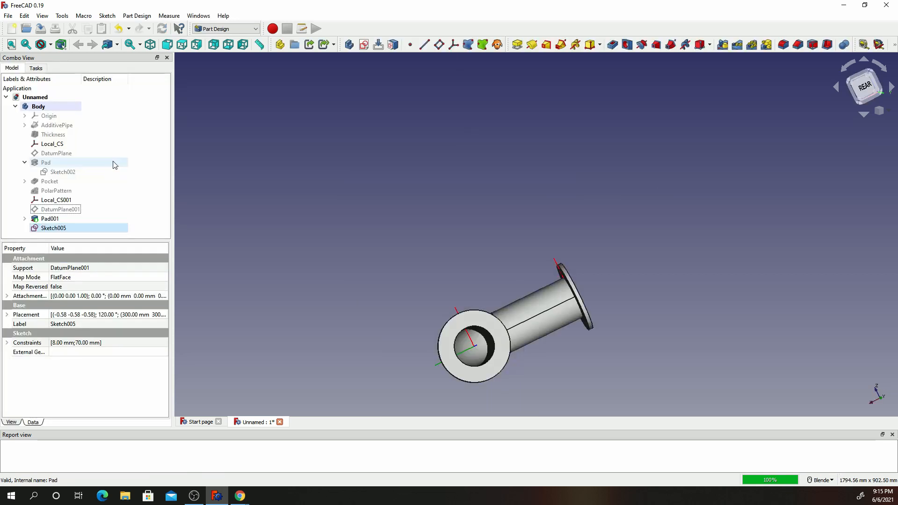
left_click(53, 229)
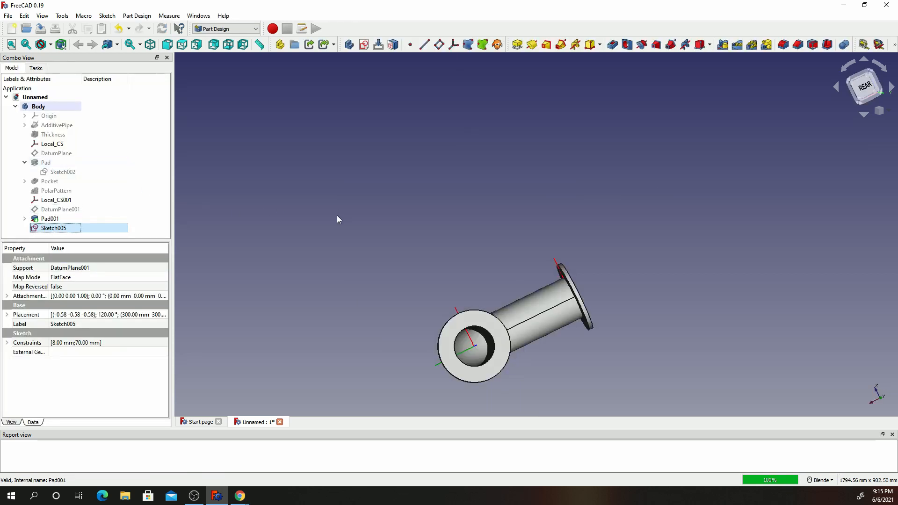
left_click(612, 44)
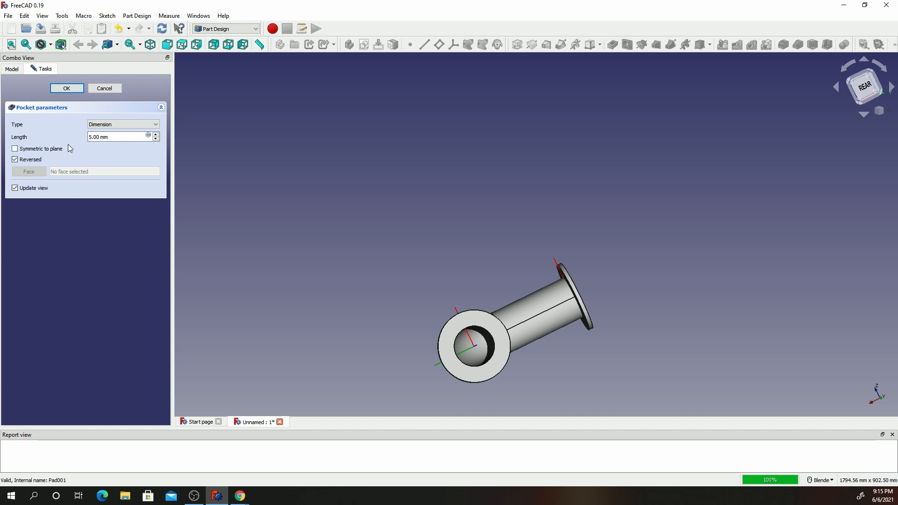
left_click(120, 124)
left_click(103, 144)
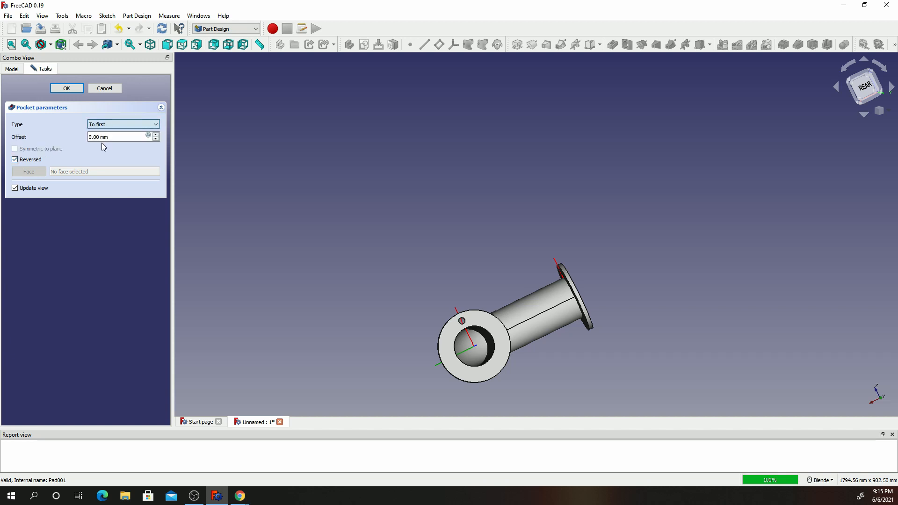
scroll(496, 296, "up", 5)
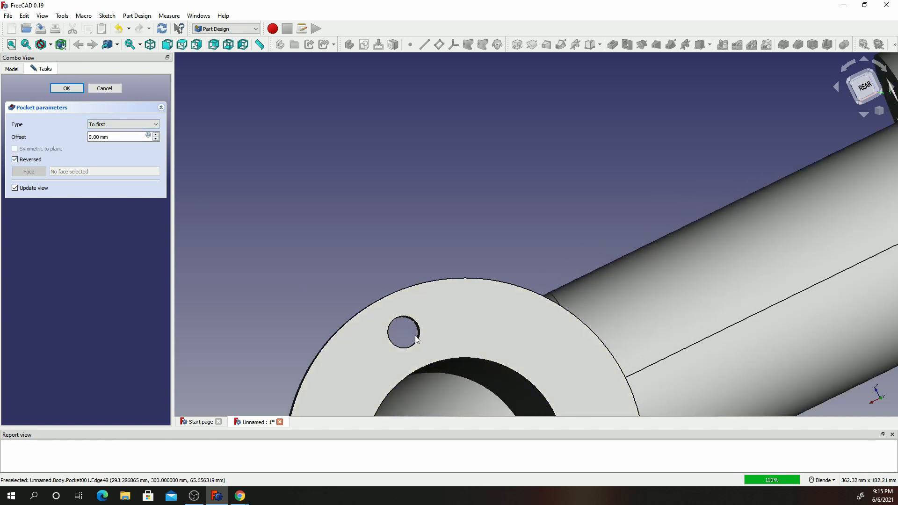
scroll(393, 332, "down", 3)
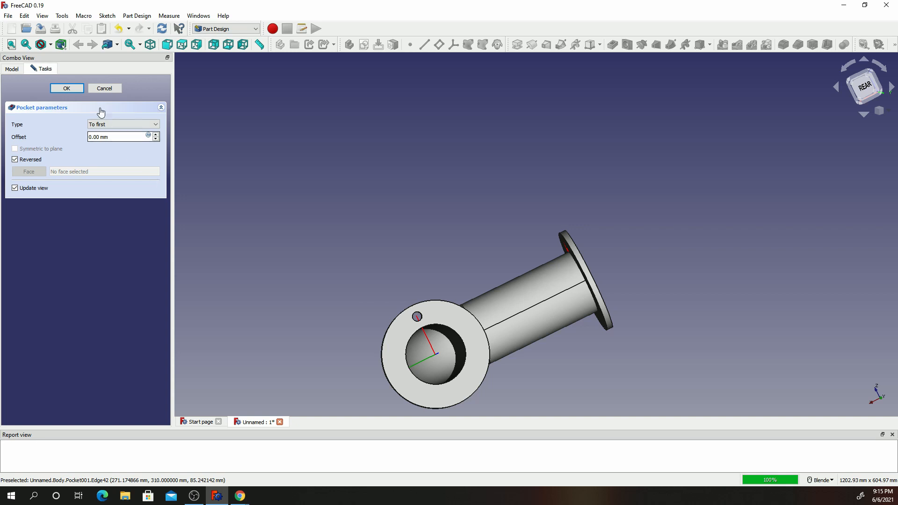
left_click(71, 88)
Polar-pattern the new flange hole about the normal sketch axis with 8 occurrences over 360°
left_click(70, 229)
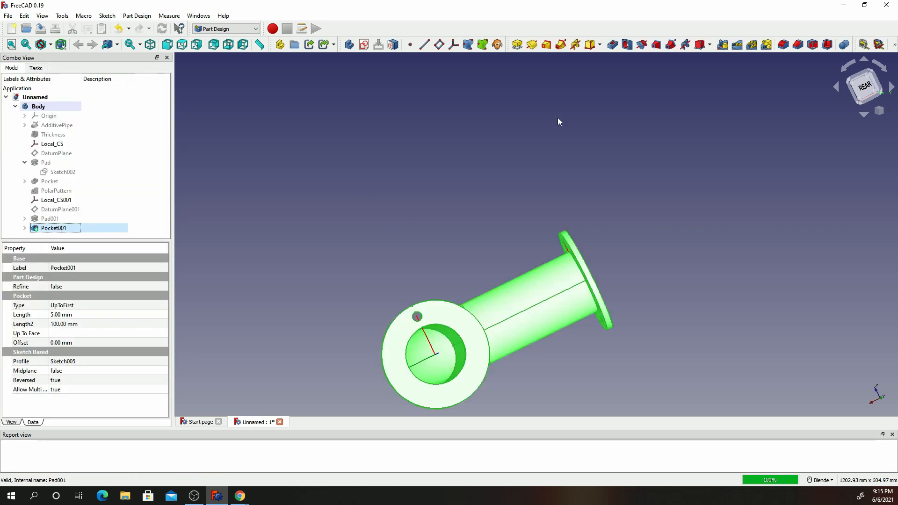
left_click(751, 46)
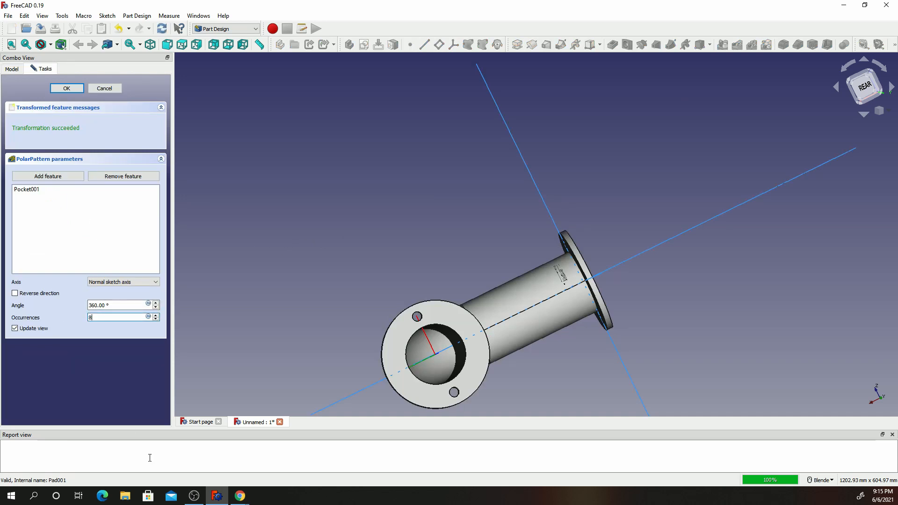
left_click(61, 88)
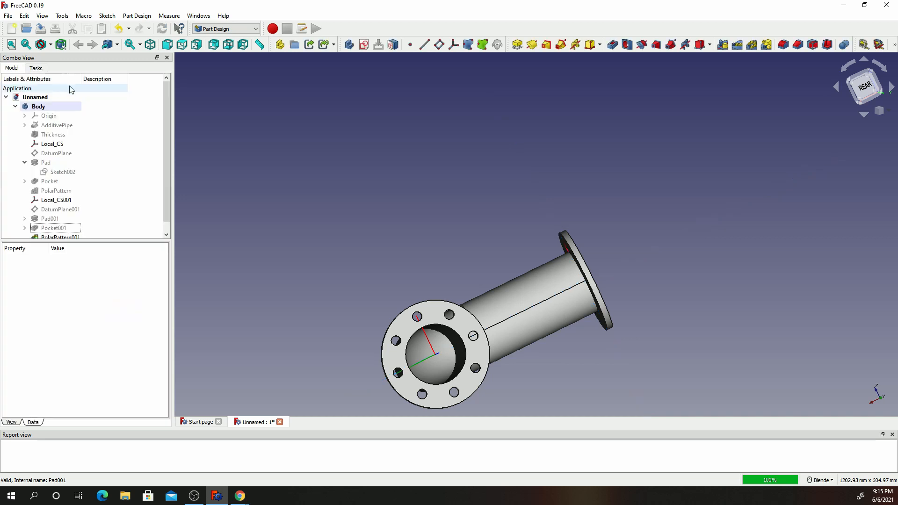
Hide both local coordinate systems at the two pipe ends
scroll(556, 242, "down", 5)
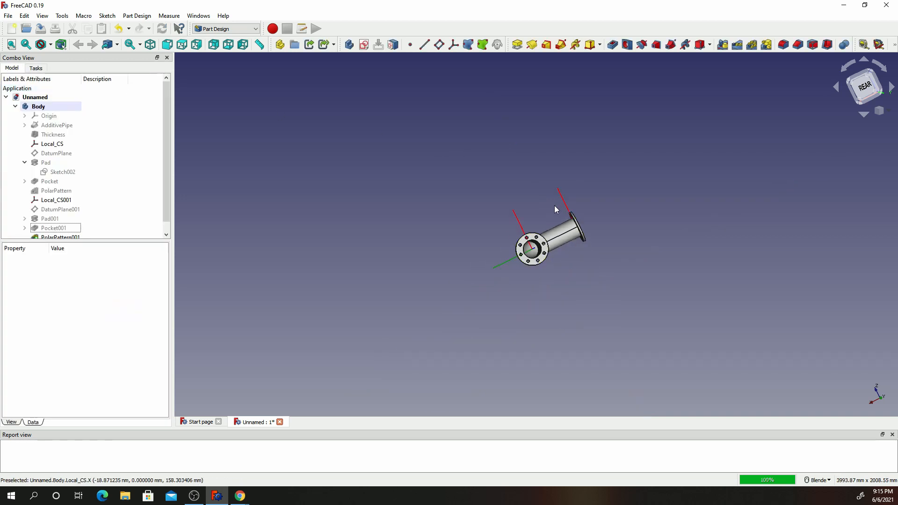
middle_click_drag(554, 206, 702, 287)
scroll(541, 195, "up", 5)
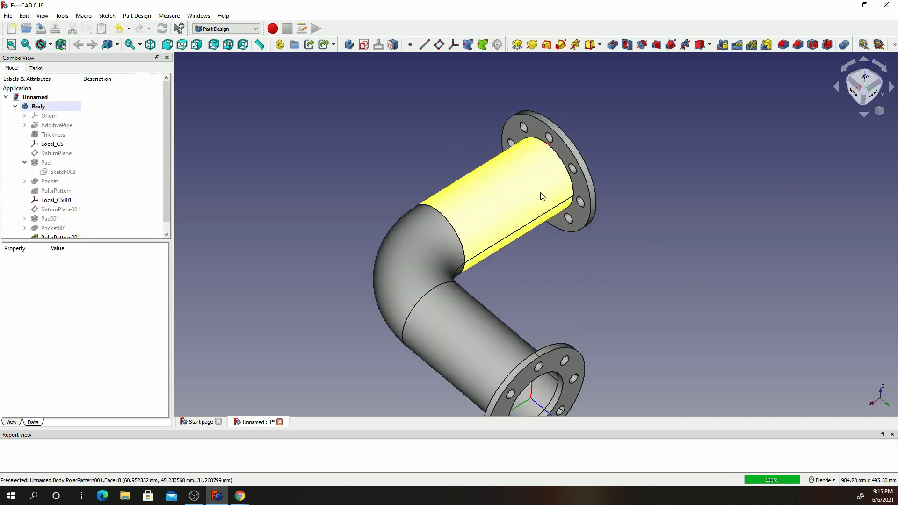
scroll(70, 161, "down", 1)
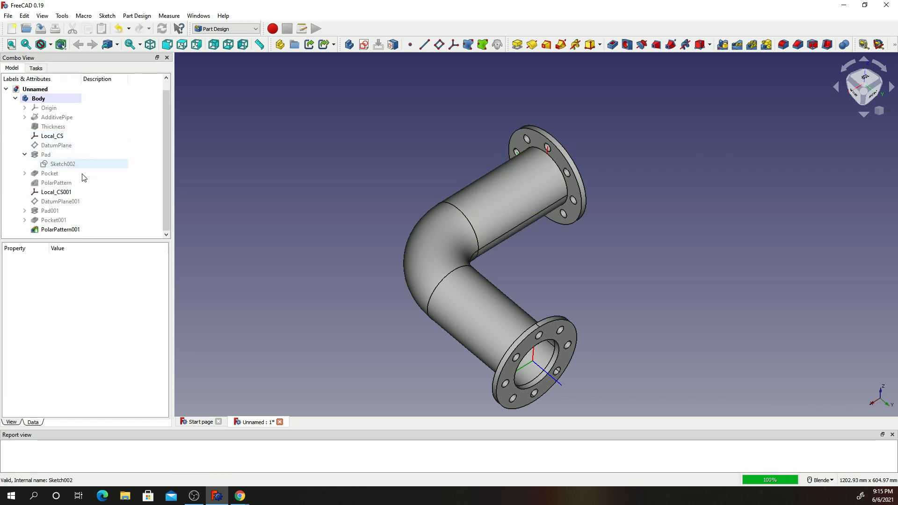
left_click(62, 193)
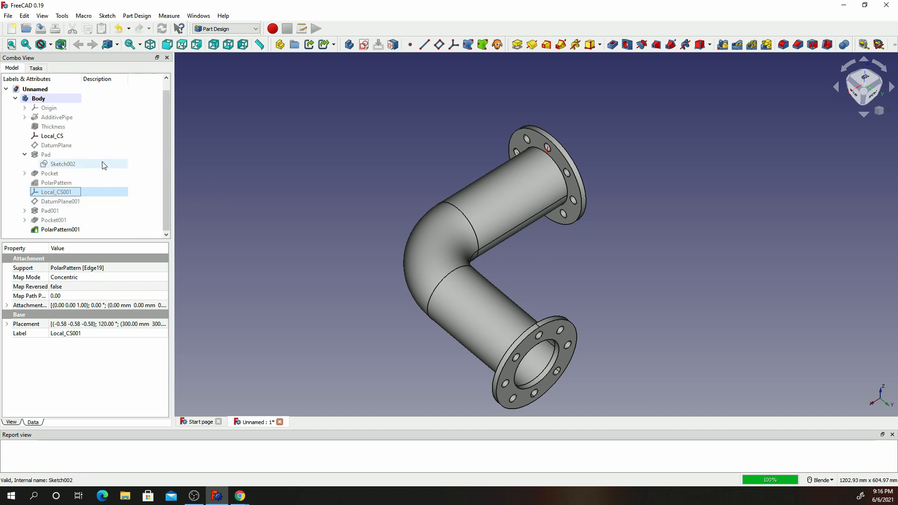
left_click(52, 136)
Examine the bent pipe and its two drilled flanges from several sides
scroll(516, 216, "down", 3)
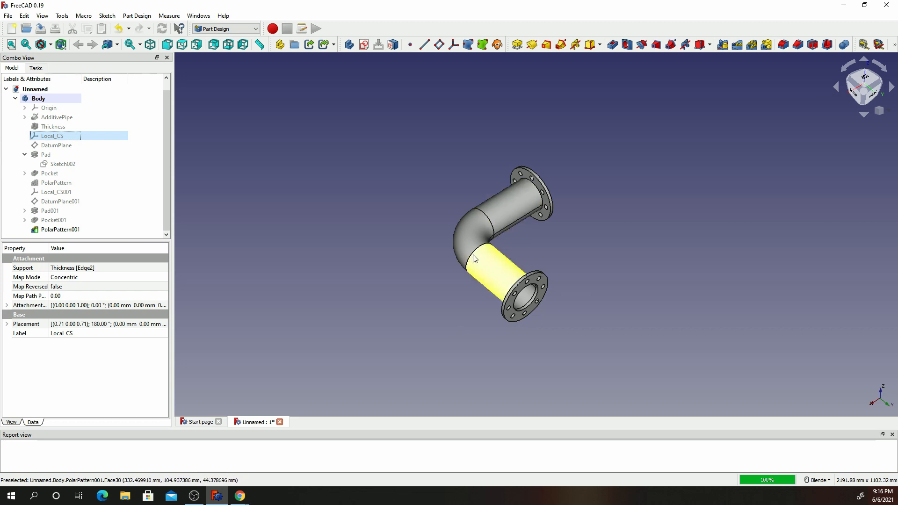
scroll(449, 283, "up", 3)
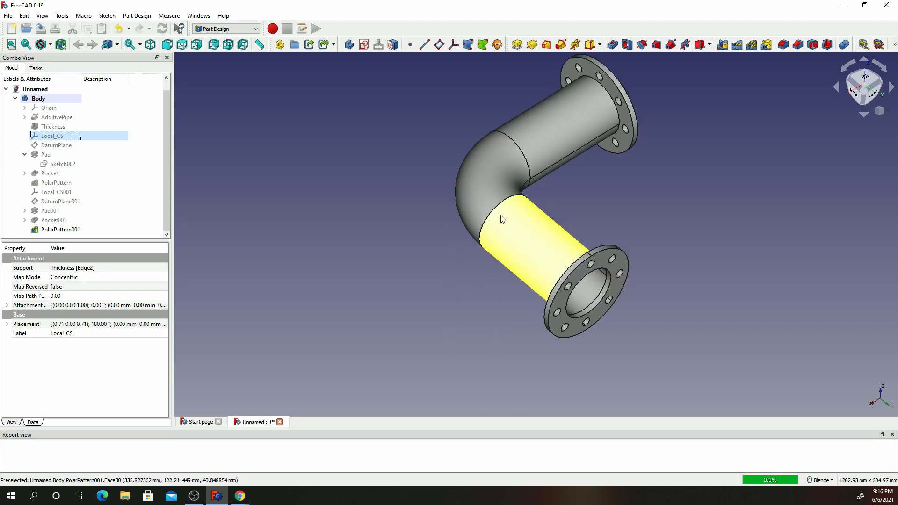
scroll(502, 219, "up", 2)
scroll(551, 187, "down", 3)
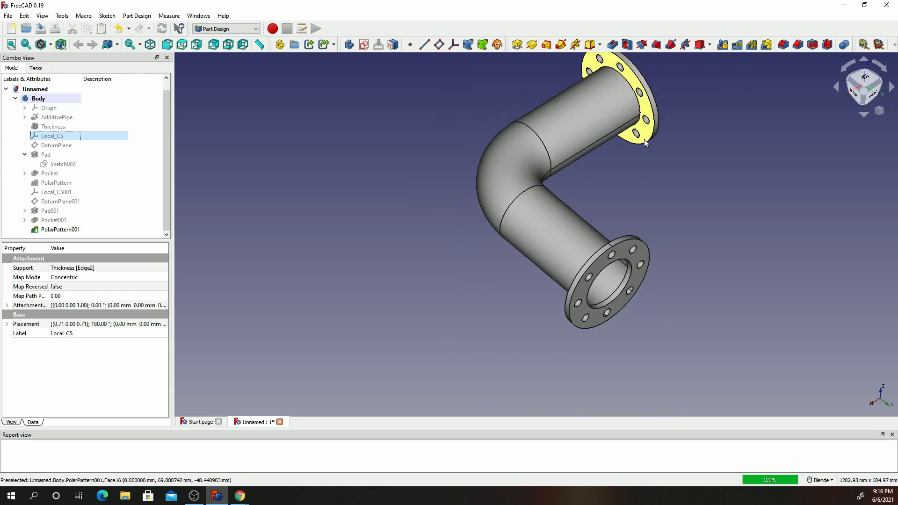
middle_click_drag(644, 139, 550, 218)
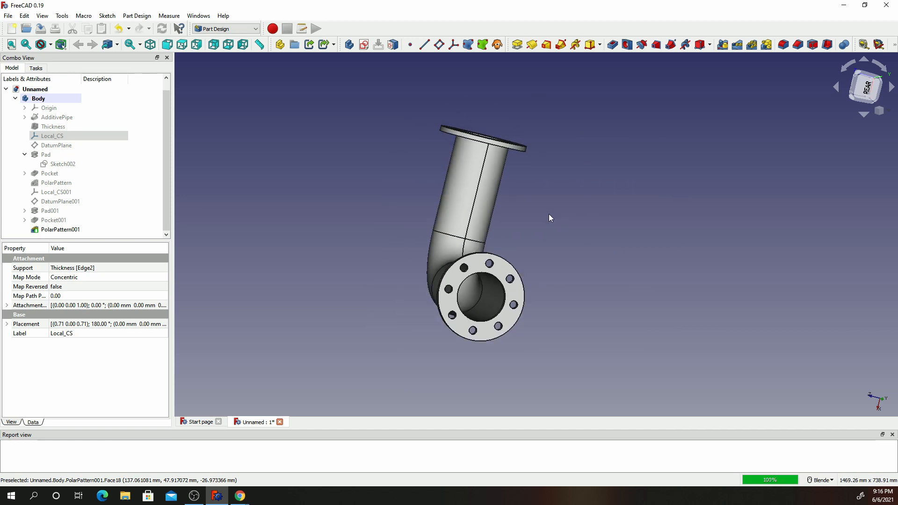
scroll(540, 212, "down", 2)
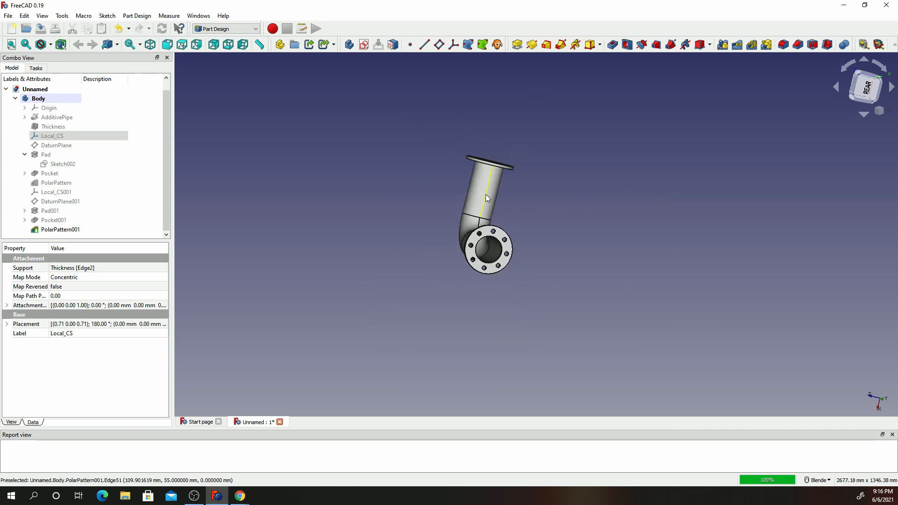
scroll(486, 195, "up", 3)
scroll(549, 187, "down", 3)
scroll(551, 191, "down", 1)
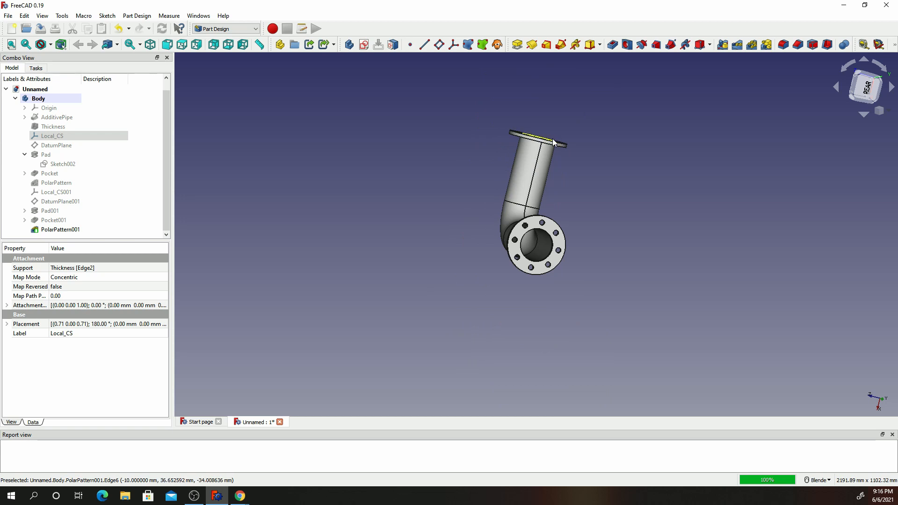
left_click(557, 206)
middle_click_drag(517, 212, 613, 212)
scroll(563, 131, "up", 3)
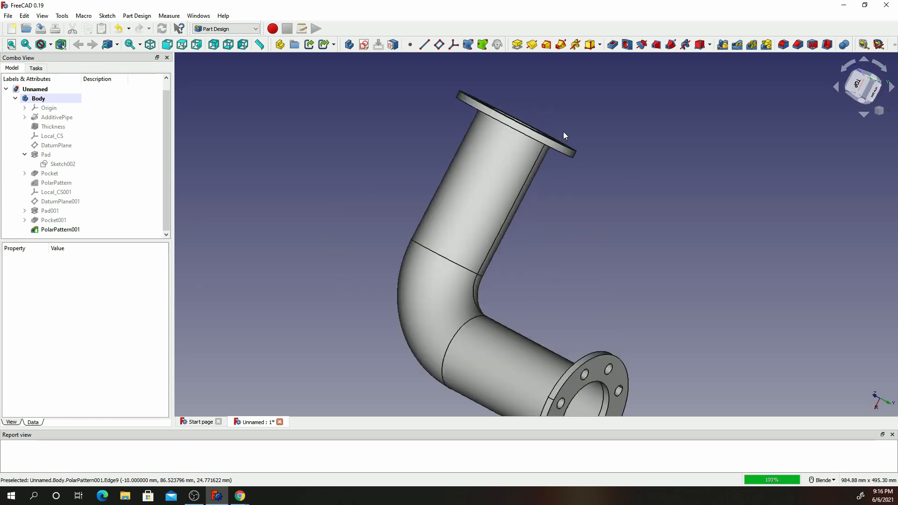